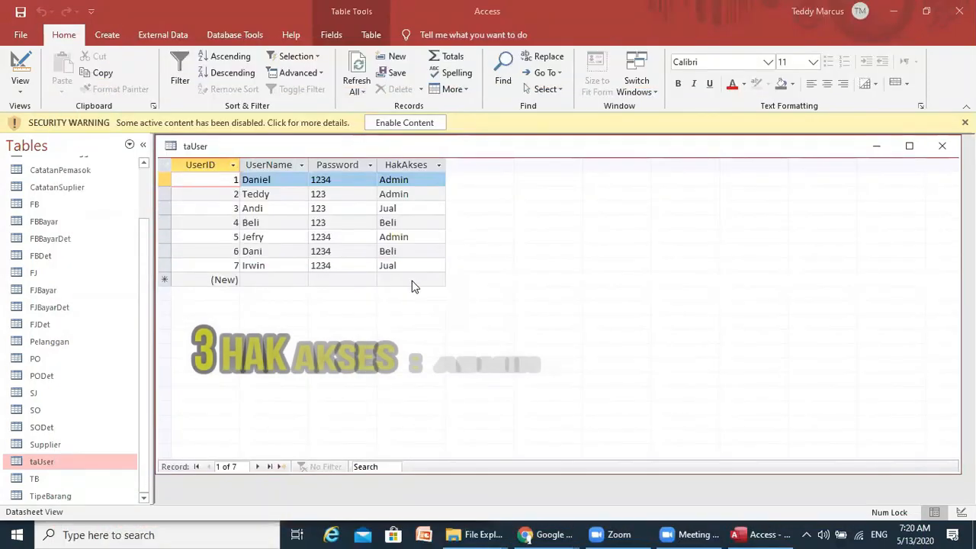
{"action": "left_click", "coordinate": [419, 195]}
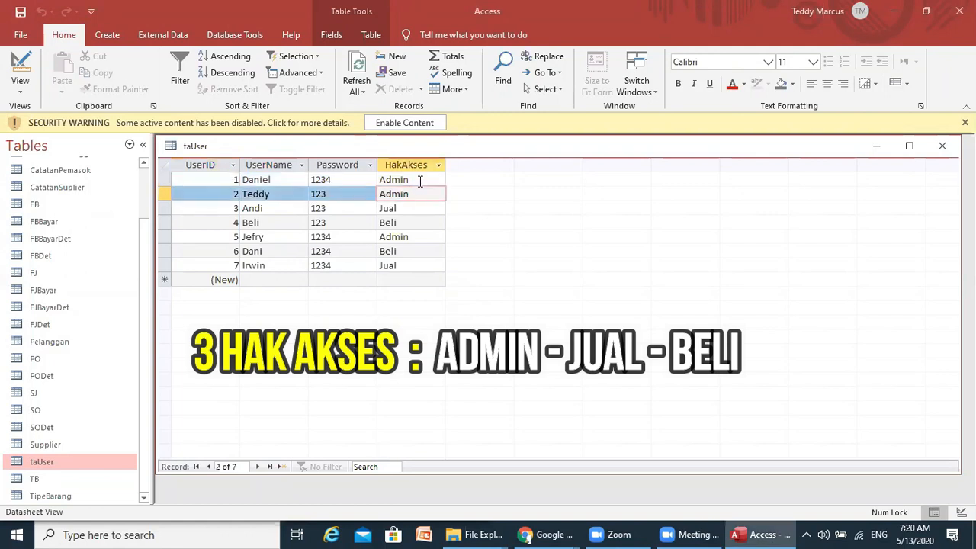
{"action": "left_click", "coordinate": [419, 180]}
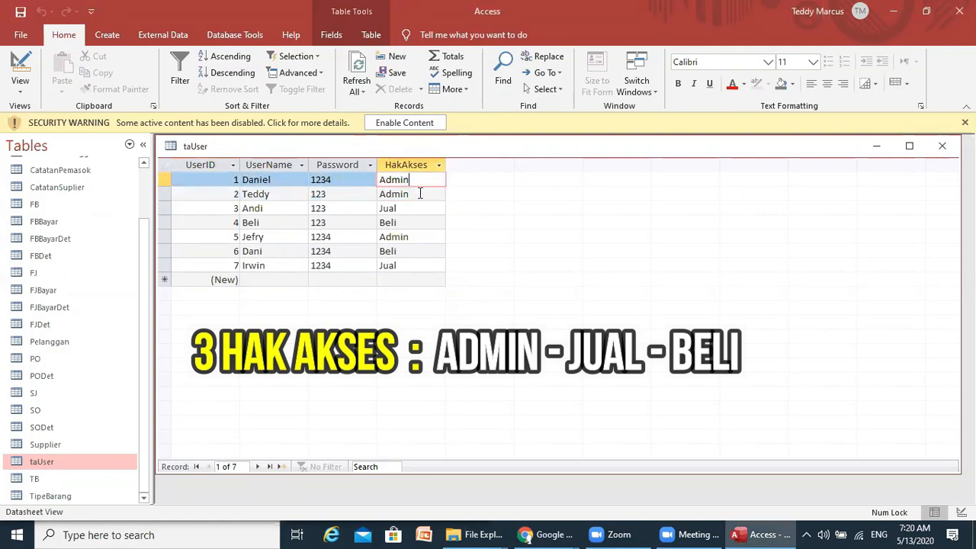
{"action": "left_click", "coordinate": [409, 209]}
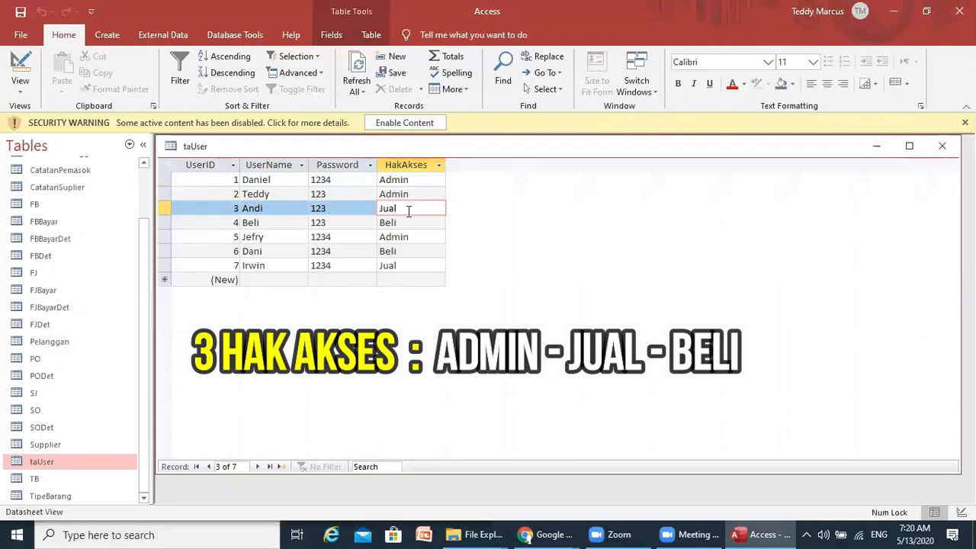
{"action": "left_click", "coordinate": [409, 225]}
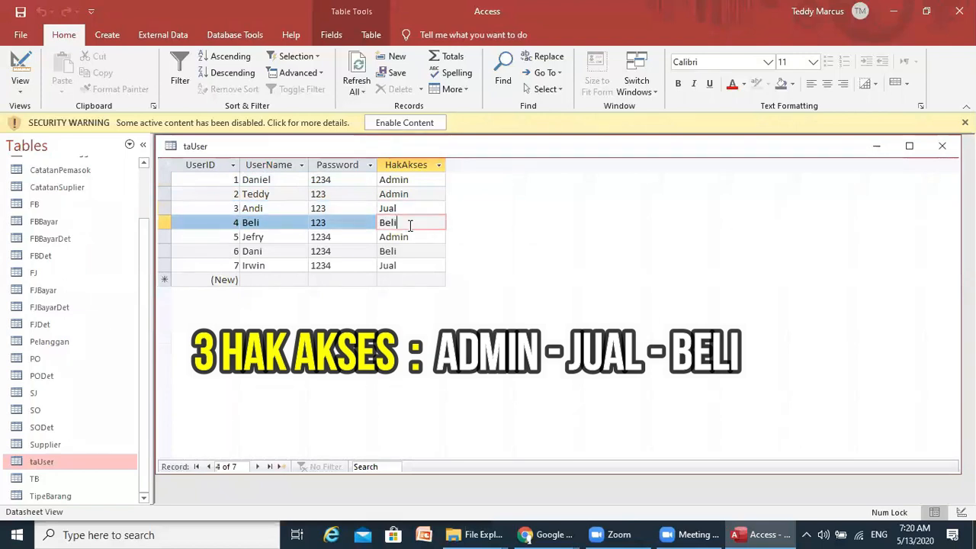
{"action": "left_click", "coordinate": [266, 210]}
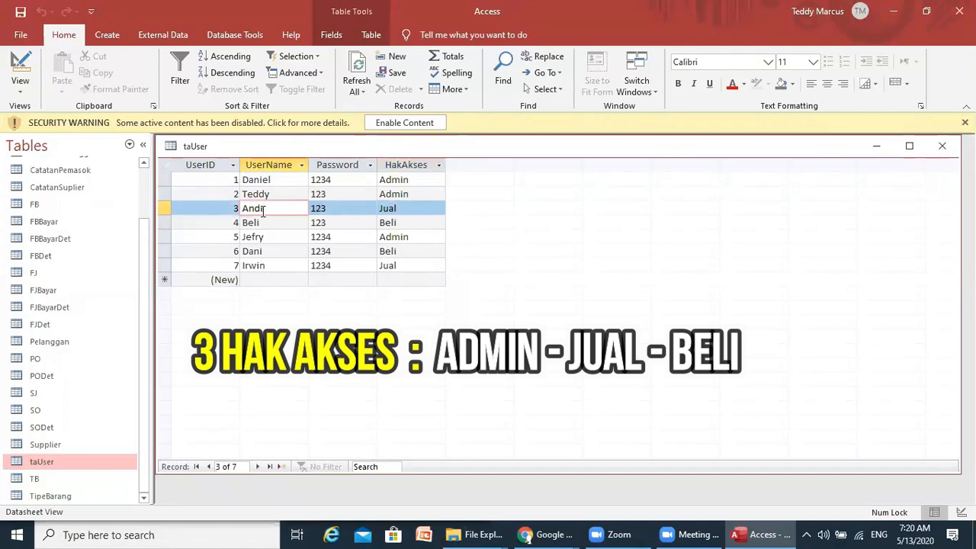
{"action": "left_click", "coordinate": [412, 212]}
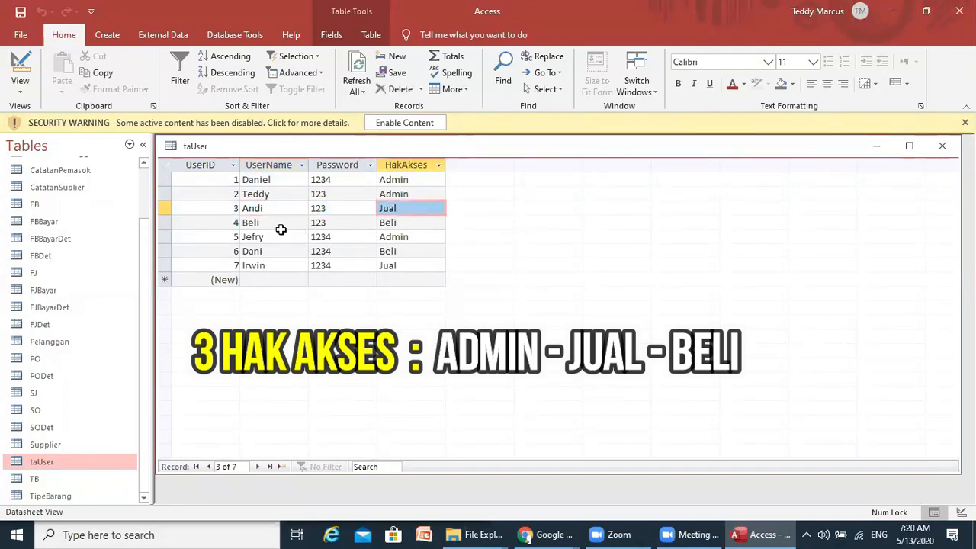
{"action": "left_click", "coordinate": [401, 223]}
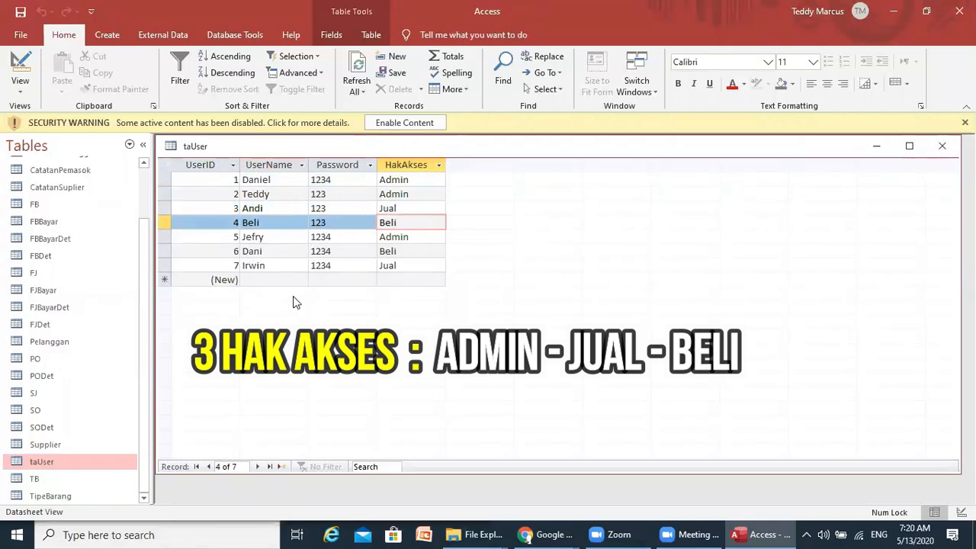
{"action": "left_click_drag", "start_coordinate": [143, 254], "coordinate": [147, 185]}
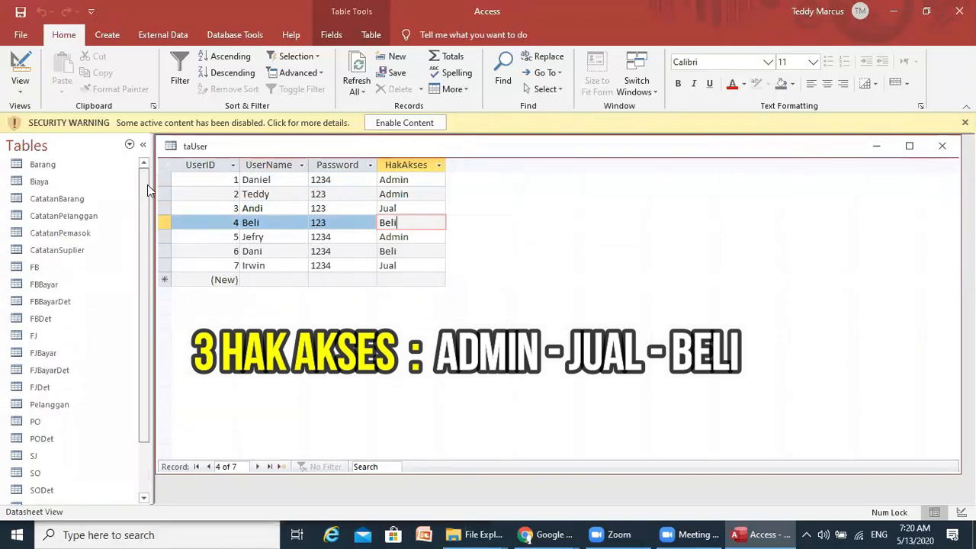
{"action": "left_click", "coordinate": [47, 337]}
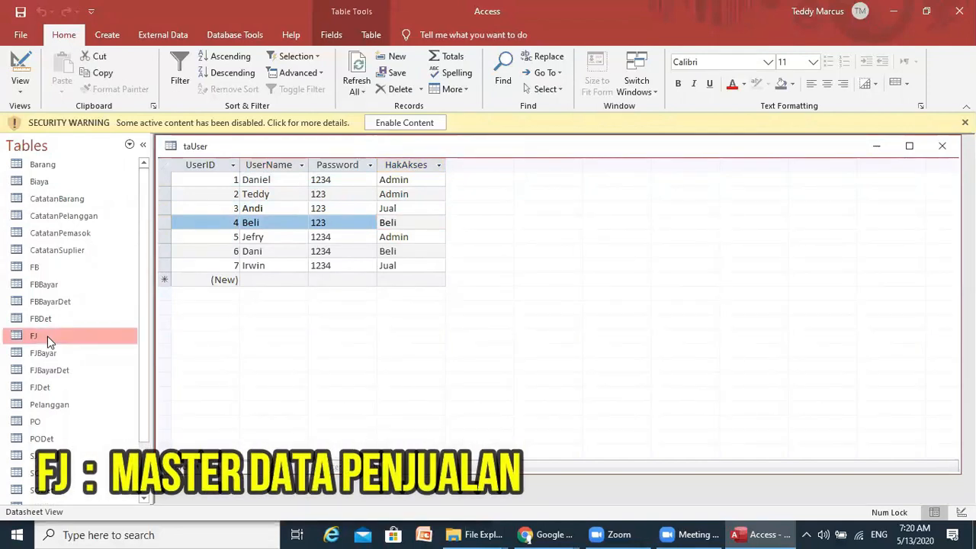
- Open the FJ sales table and move its window up and to the right
{"action": "right_click", "coordinate": [47, 336]}
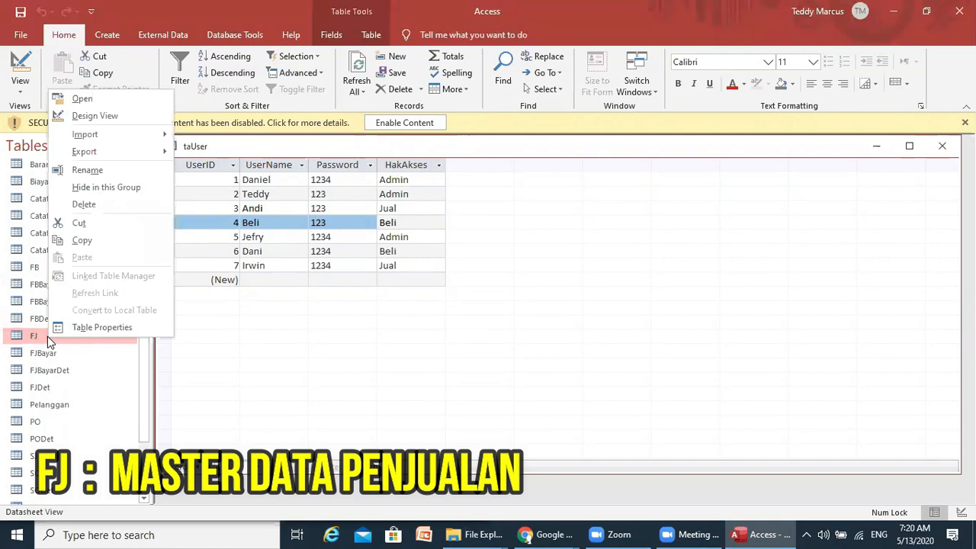
{"action": "left_click", "coordinate": [97, 99]}
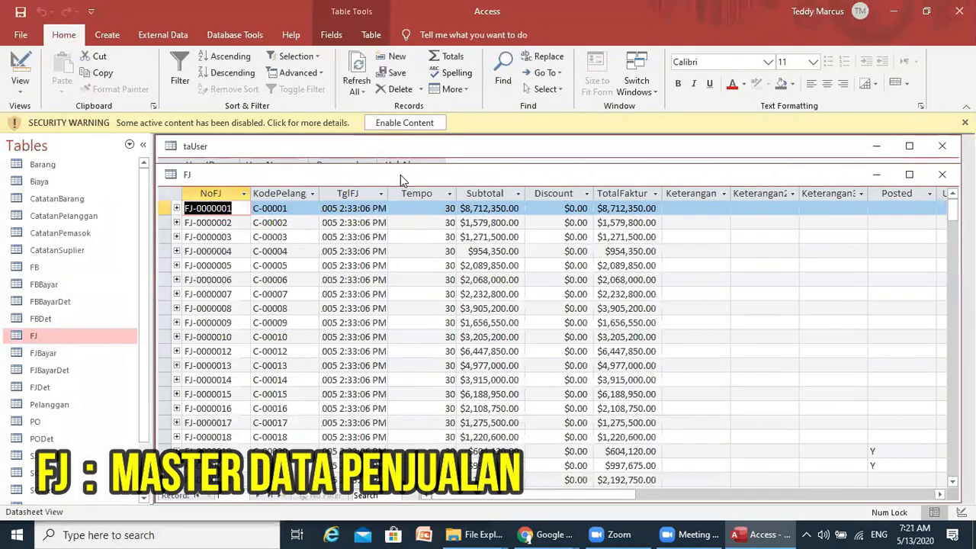
{"action": "left_click_drag", "start_coordinate": [400, 174], "coordinate": [444, 143]}
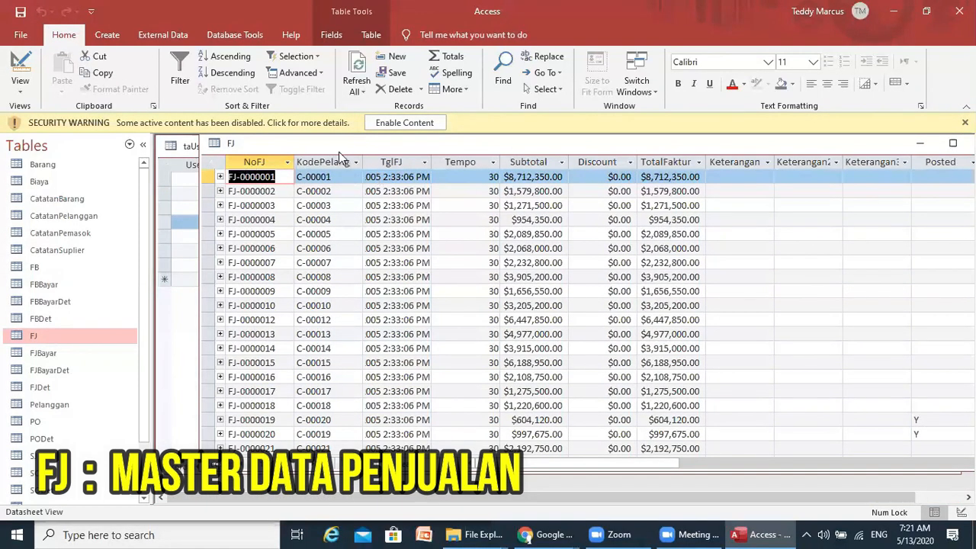
- Open FJDet beneath FJ and select the last item line of invoice FJ-0000001
{"action": "double_click", "coordinate": [44, 391]}
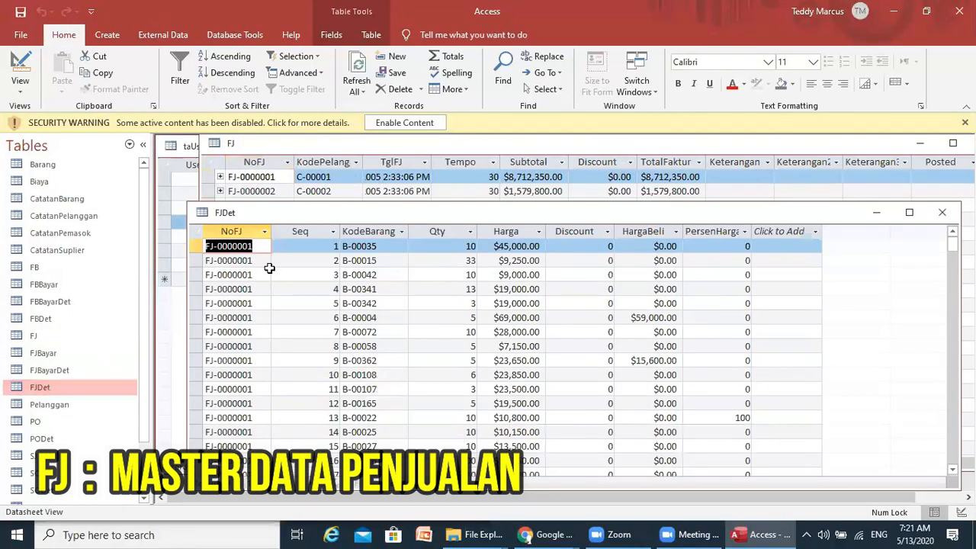
{"action": "left_click_drag", "start_coordinate": [330, 214], "coordinate": [319, 287]}
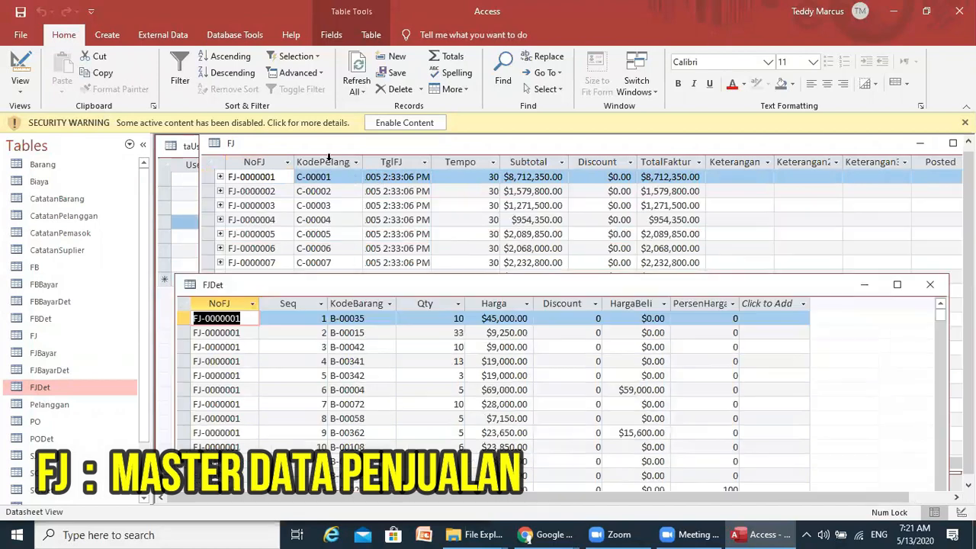
{"action": "left_click_drag", "start_coordinate": [323, 152], "coordinate": [290, 150]}
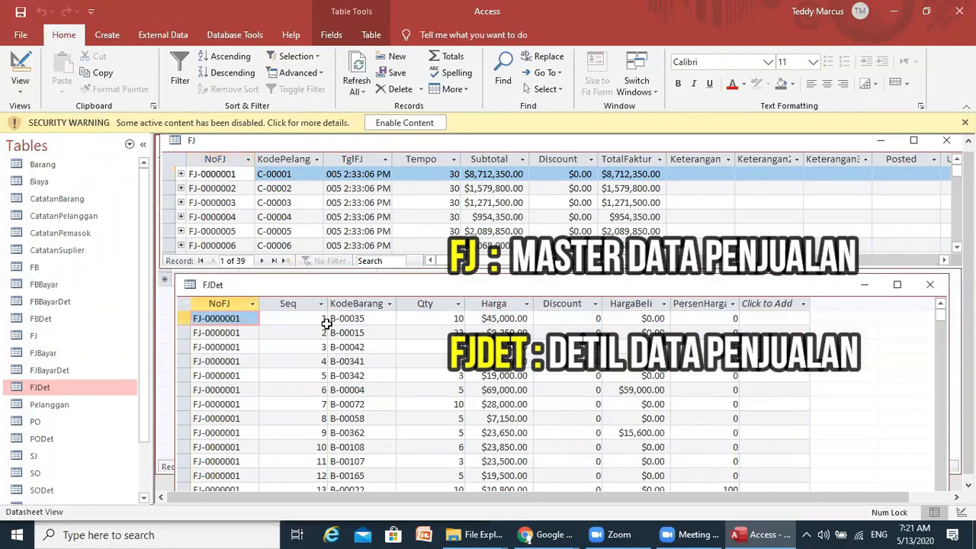
{"action": "left_click", "coordinate": [355, 320]}
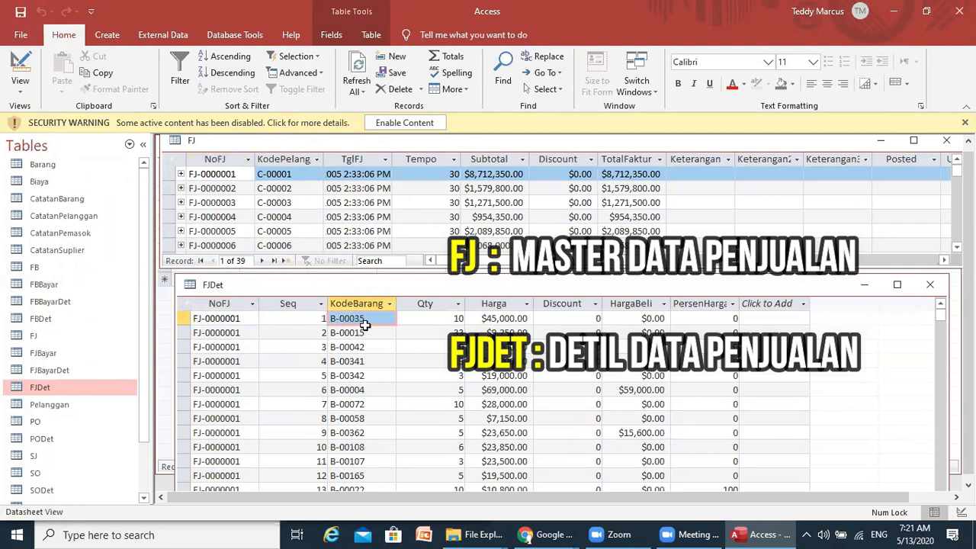
{"action": "scroll", "coordinate": [378, 334], "scroll_direction": "down", "scroll_amount": 9}
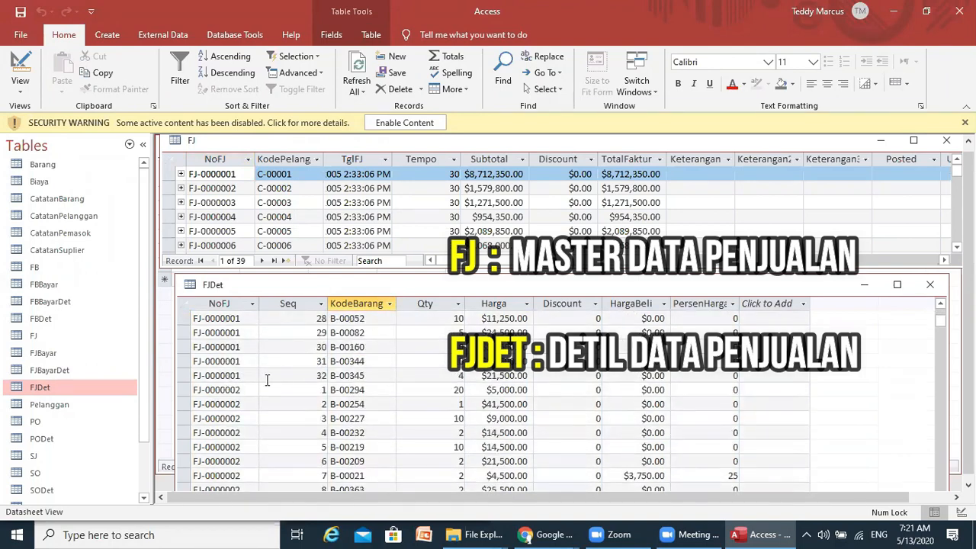
{"action": "left_click", "coordinate": [364, 375]}
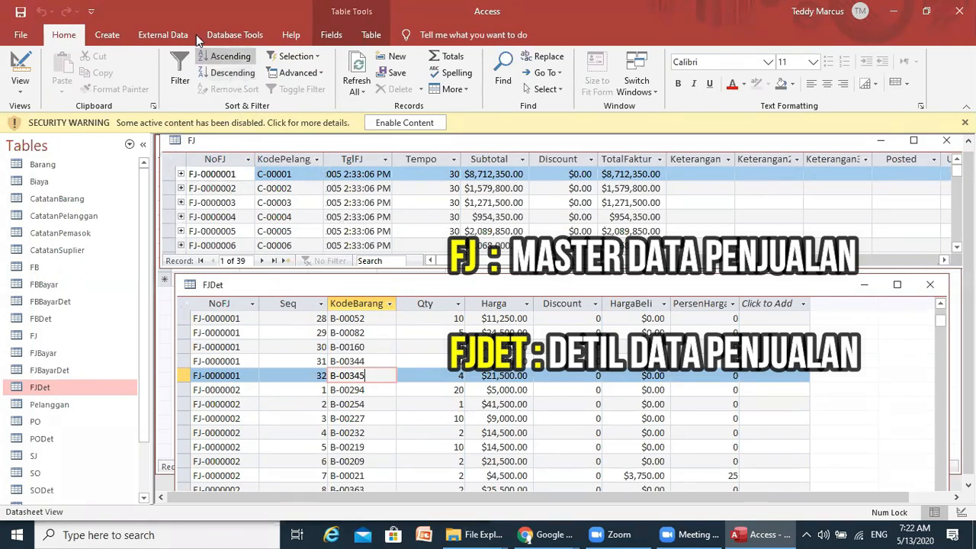
{"action": "left_click", "coordinate": [248, 38]}
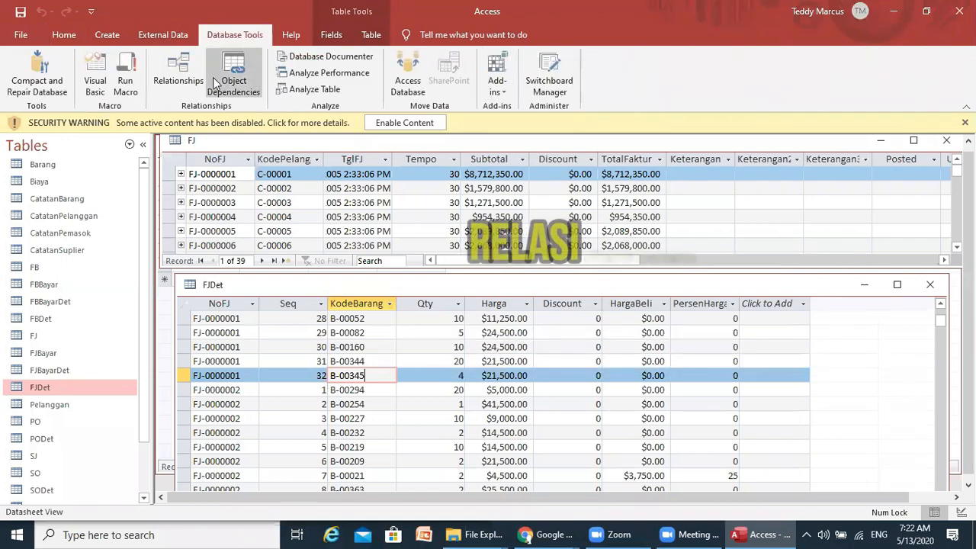
{"action": "left_click", "coordinate": [174, 67]}
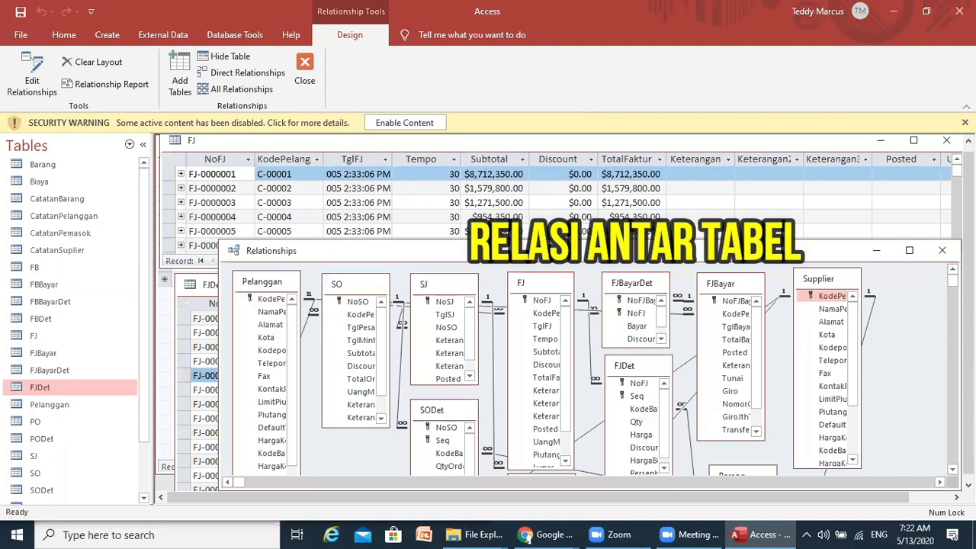
{"action": "mouse_move", "coordinate": [953, 280]}
{"action": "left_mouse_down"}
{"action": "mouse_move", "coordinate": [951, 343]}
{"action": "mouse_move", "coordinate": [953, 280]}
{"action": "left_mouse_up"}
{"action": "left_click", "coordinate": [942, 251]}
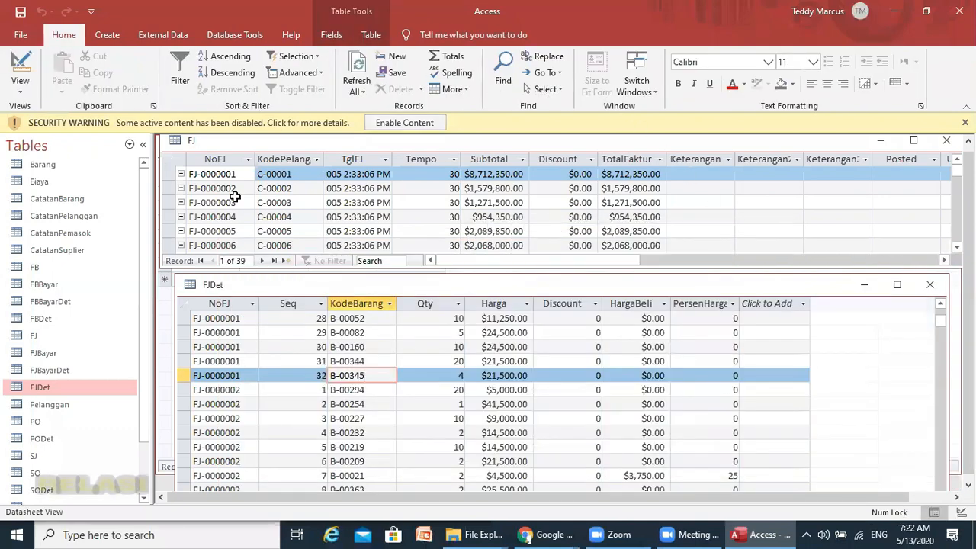
- Attach FJDet as the subdatasheet of the FJ table
{"action": "left_click", "coordinate": [181, 175]}
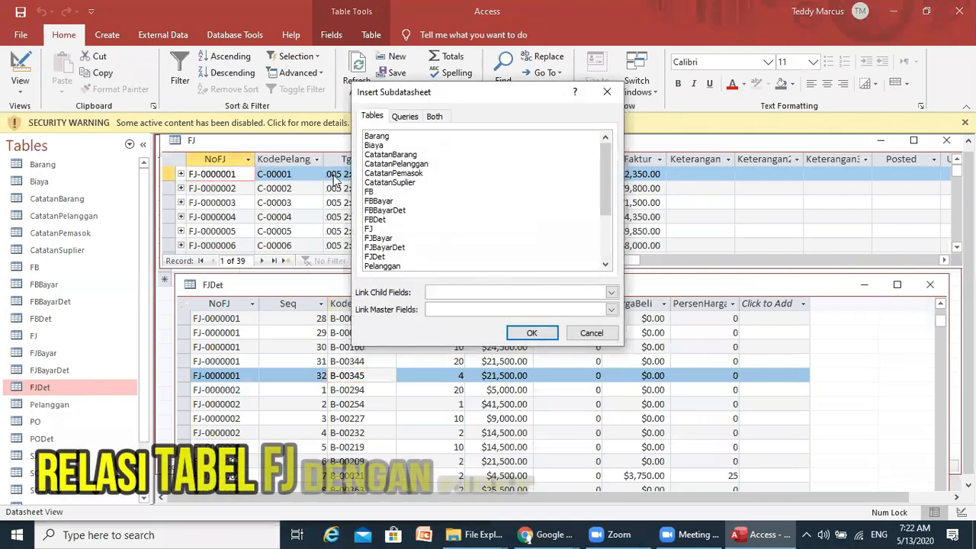
{"action": "left_click", "coordinate": [381, 257]}
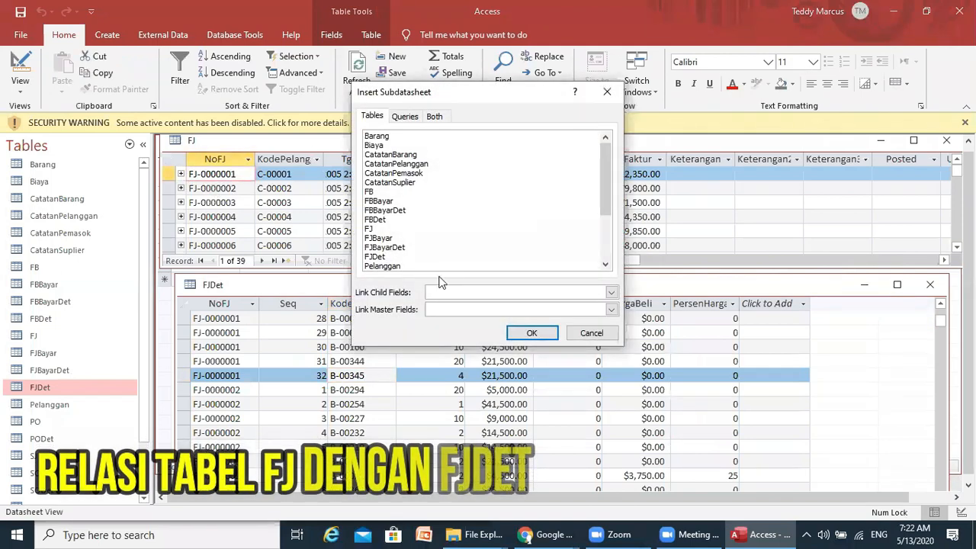
{"action": "left_click", "coordinate": [548, 333]}
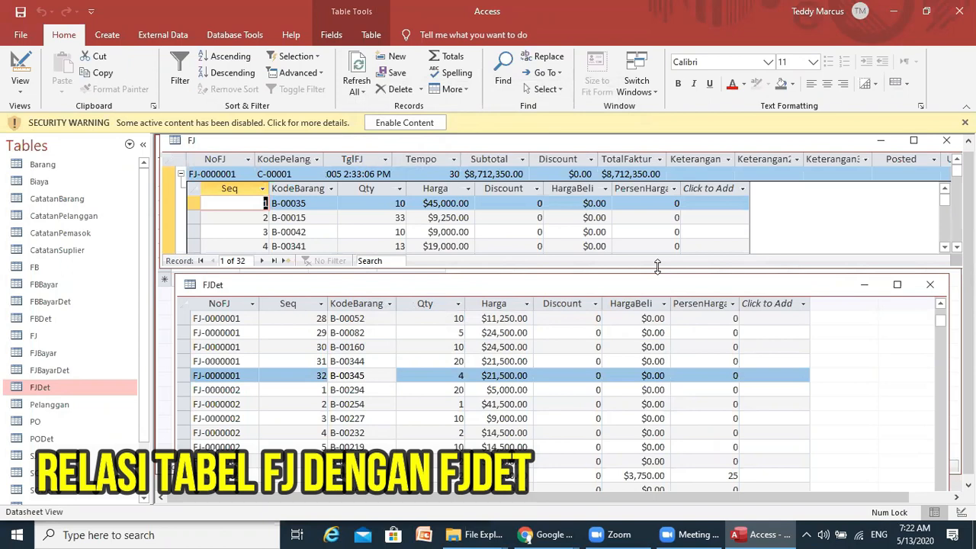
- Enlarge FJ, move FJDet below it, and select detail line B-00015 of the first invoice
{"action": "left_click_drag", "start_coordinate": [658, 266], "coordinate": [658, 304]}
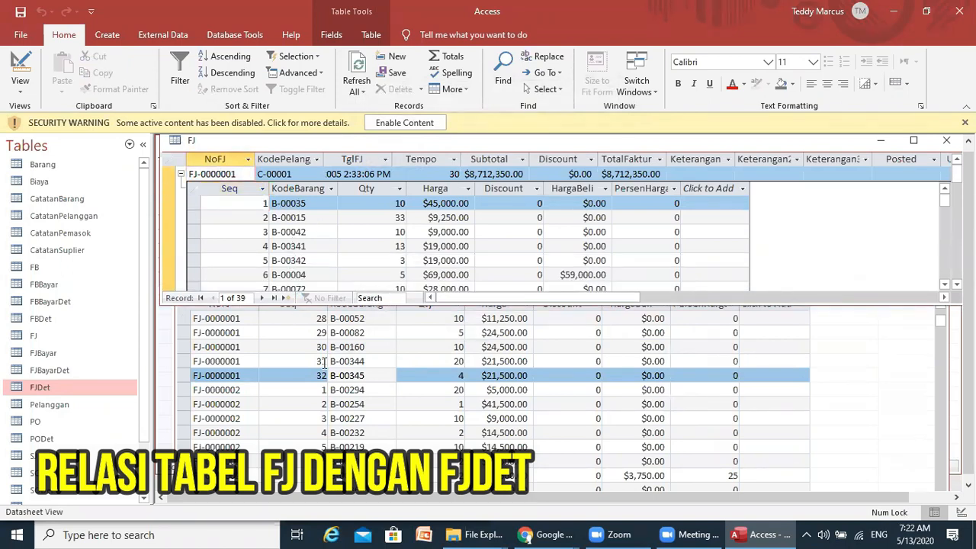
{"action": "scroll", "coordinate": [322, 362], "scroll_direction": "up", "scroll_amount": 9}
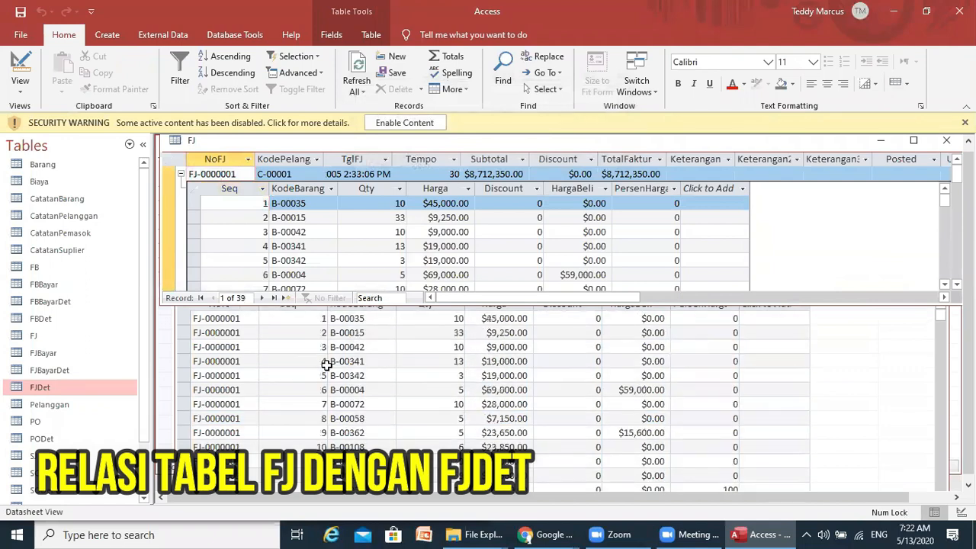
{"action": "left_click", "coordinate": [284, 336]}
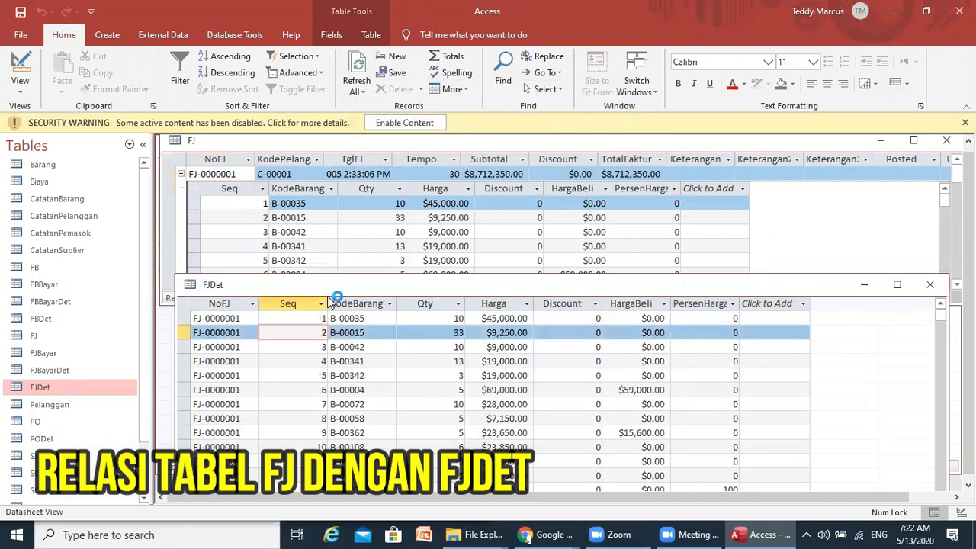
{"action": "left_click_drag", "start_coordinate": [333, 288], "coordinate": [326, 344]}
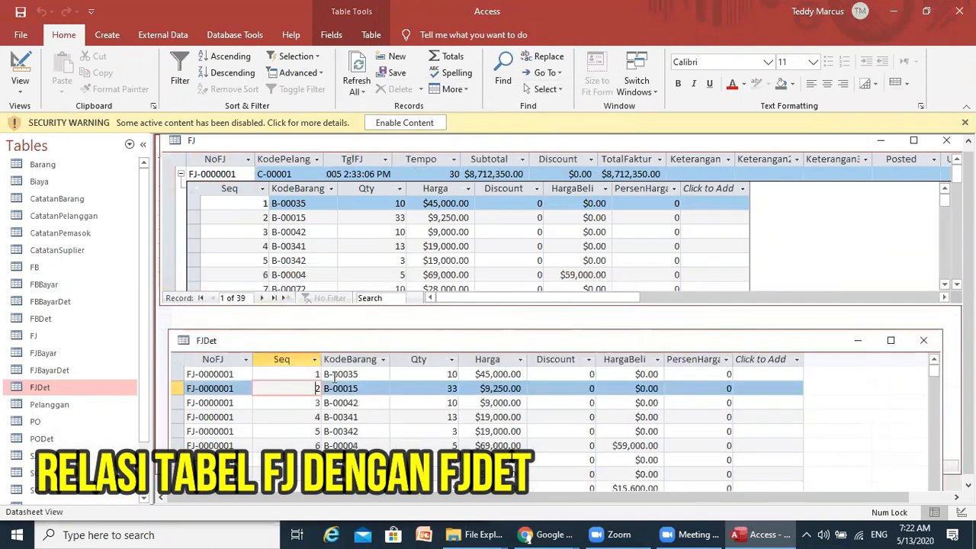
{"action": "left_click", "coordinate": [303, 217]}
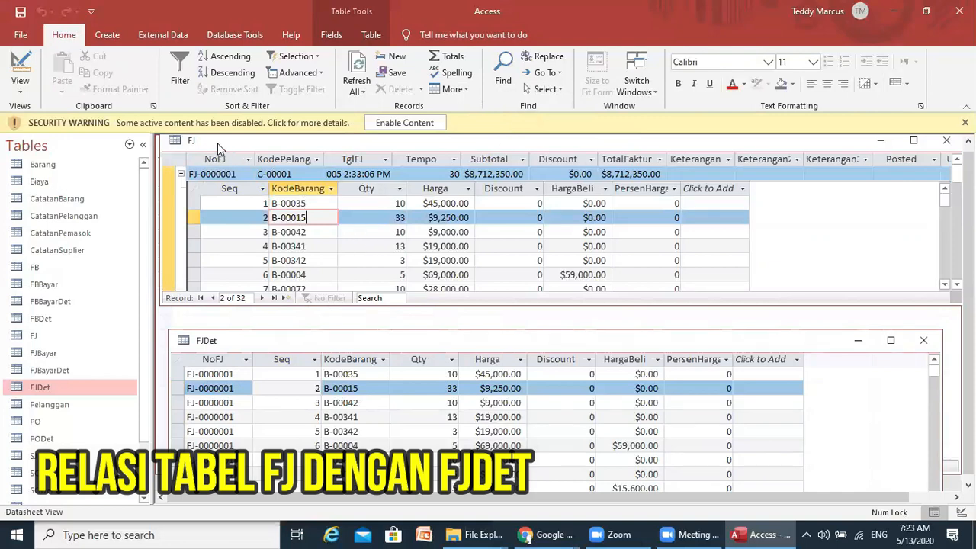
- Collapse FJ-0000001, expand and collapse FJ-0000003's details, then quit Access without saving the layout
{"action": "left_click", "coordinate": [181, 174]}
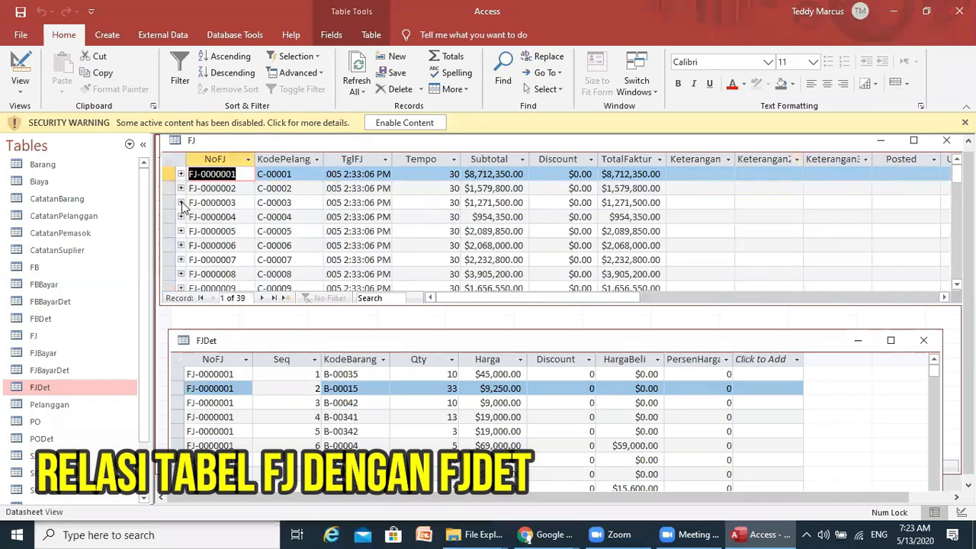
{"action": "left_click", "coordinate": [180, 203]}
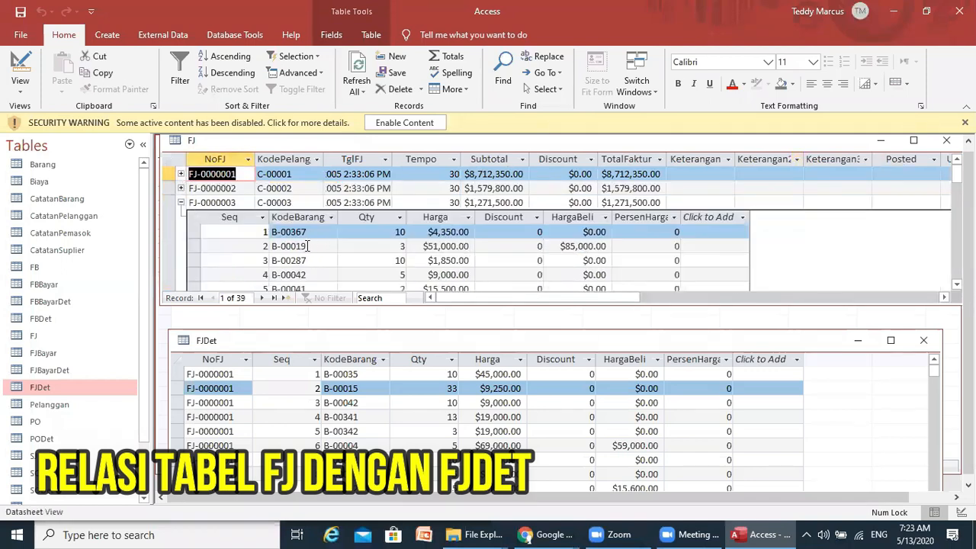
{"action": "left_click", "coordinate": [181, 203]}
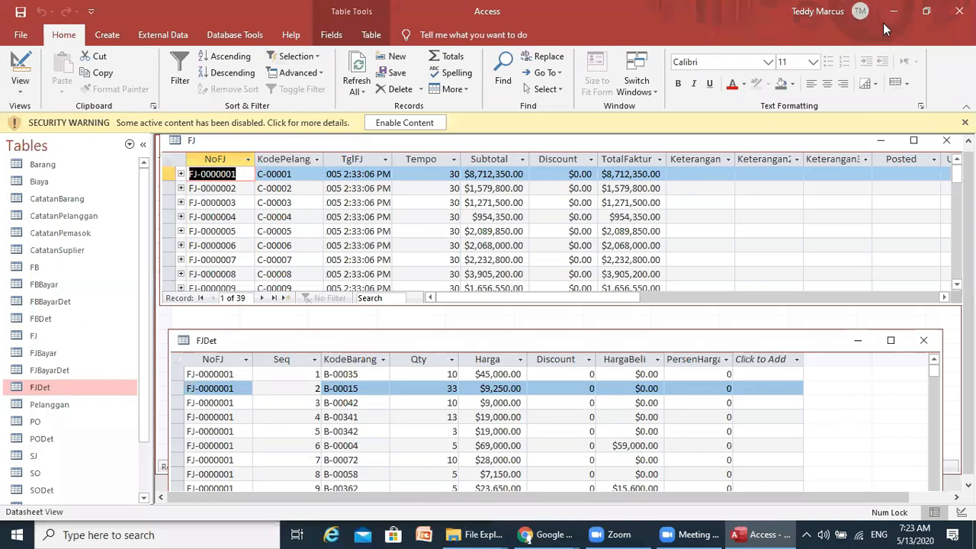
{"action": "left_click", "coordinate": [960, 11]}
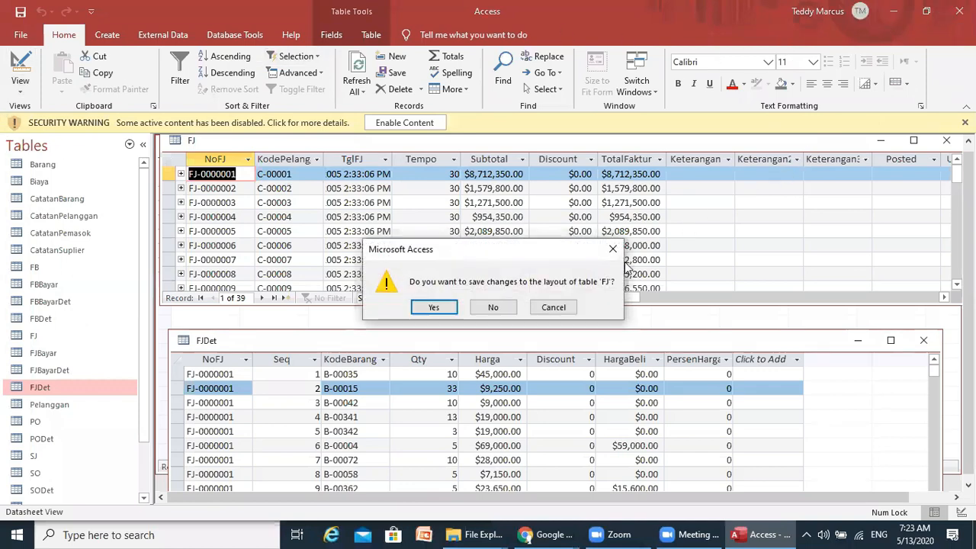
{"action": "left_click", "coordinate": [492, 308]}
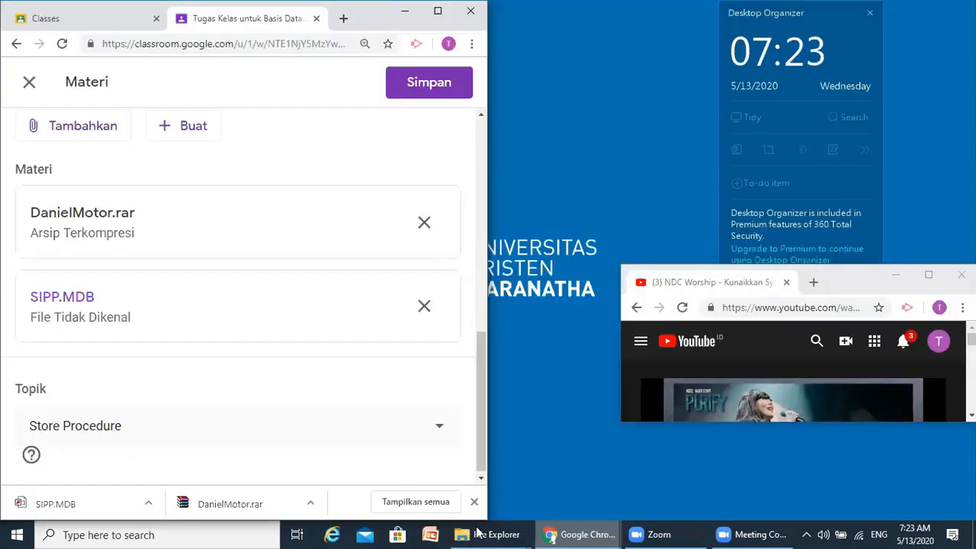
- Go to the DanielMotor folder, dock its window left, and launch the Motor application
{"action": "left_click", "coordinate": [486, 533]}
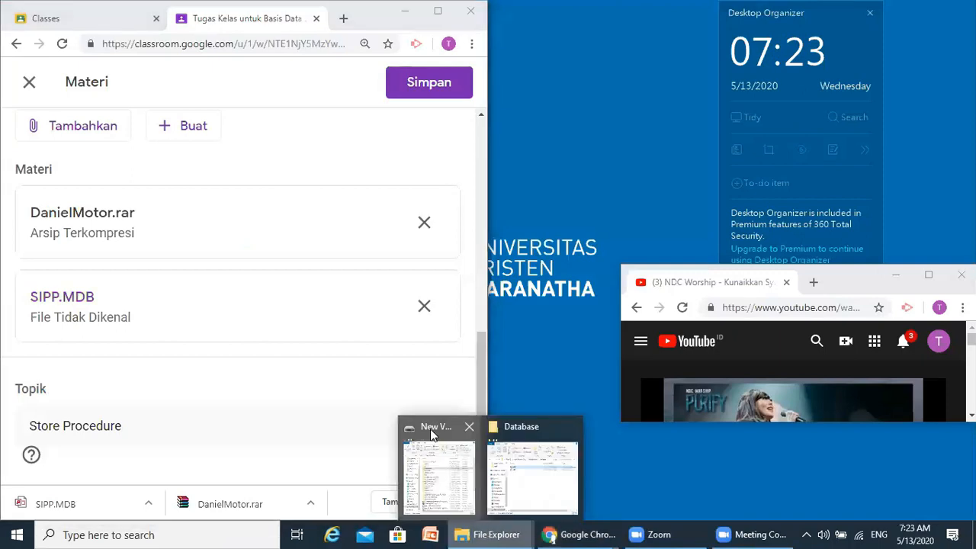
{"action": "left_click", "coordinate": [537, 425]}
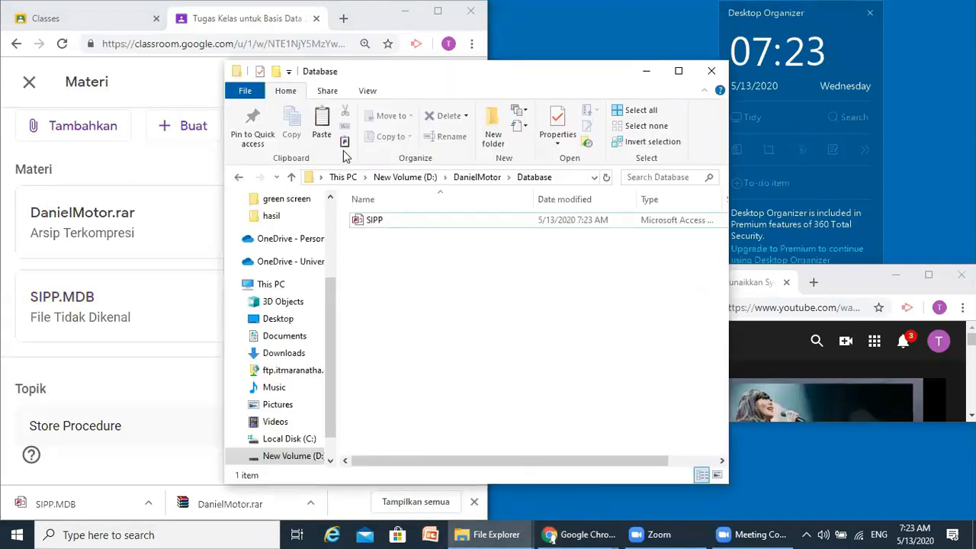
{"action": "left_click", "coordinate": [474, 179]}
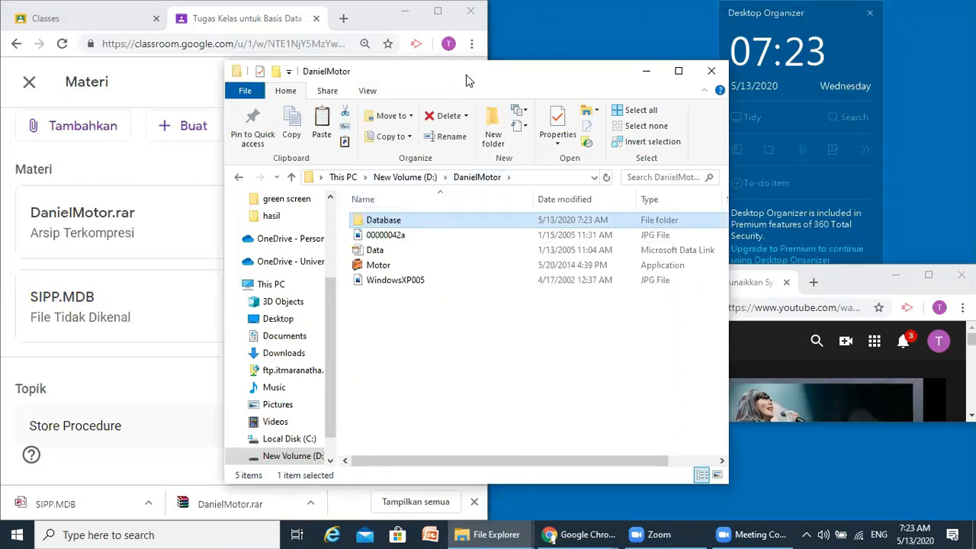
{"action": "left_click_drag", "start_coordinate": [468, 80], "coordinate": [2, 83]}
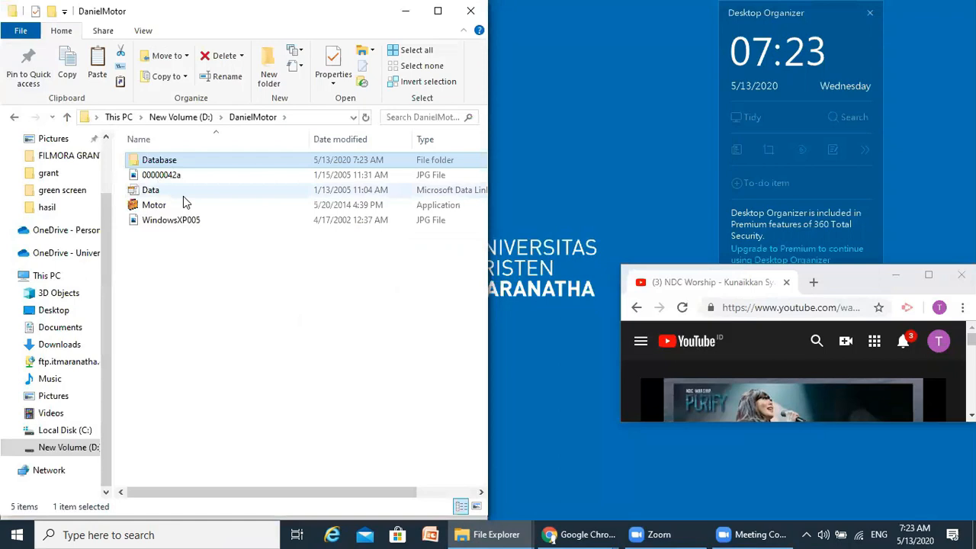
{"action": "left_click", "coordinate": [155, 206]}
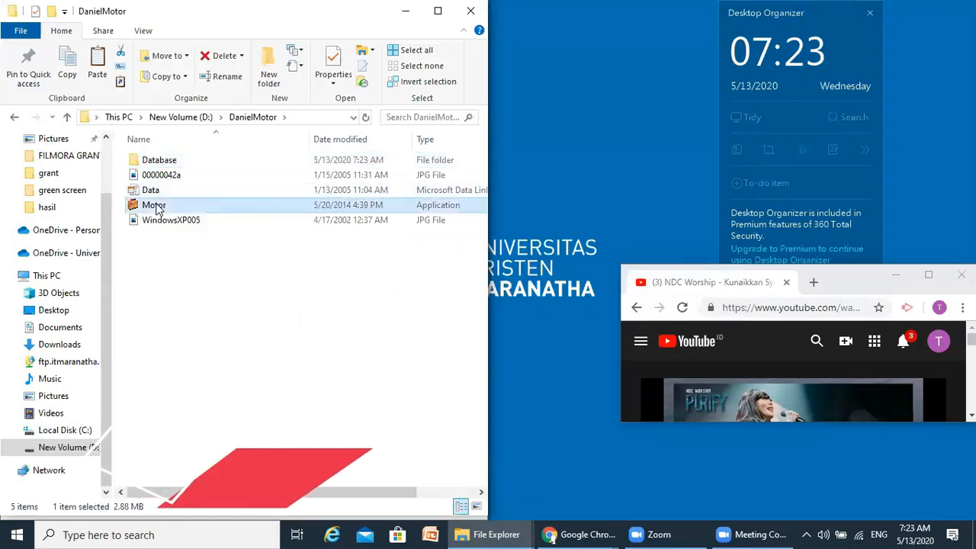
{"action": "double_click", "coordinate": [155, 206]}
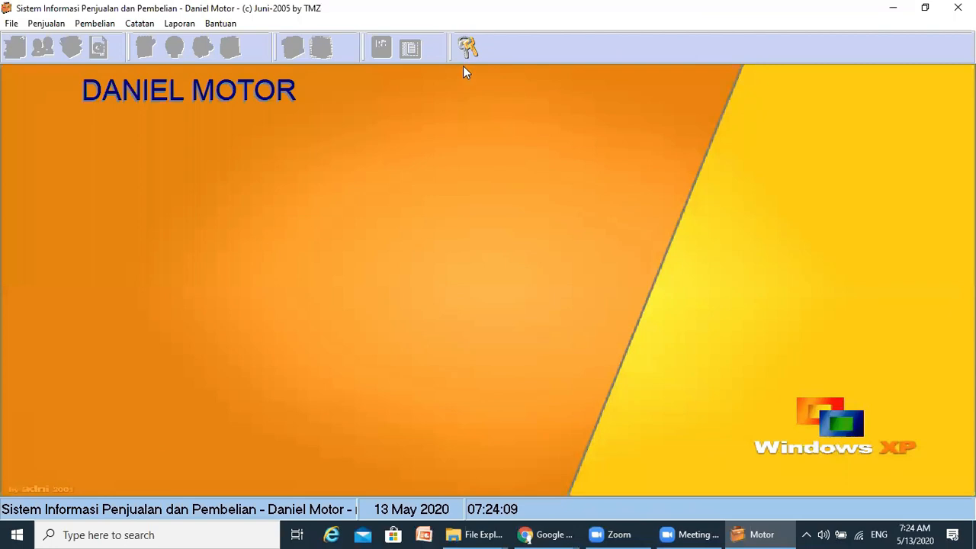
- Log in to Daniel Motor with the admin username and password
{"action": "left_click", "coordinate": [464, 44]}
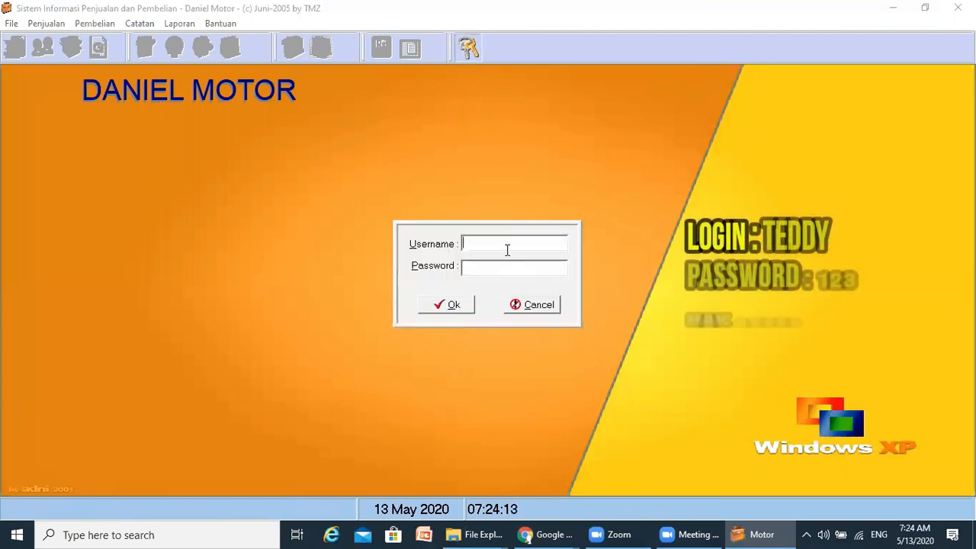
{"action": "type", "text": "Te"}
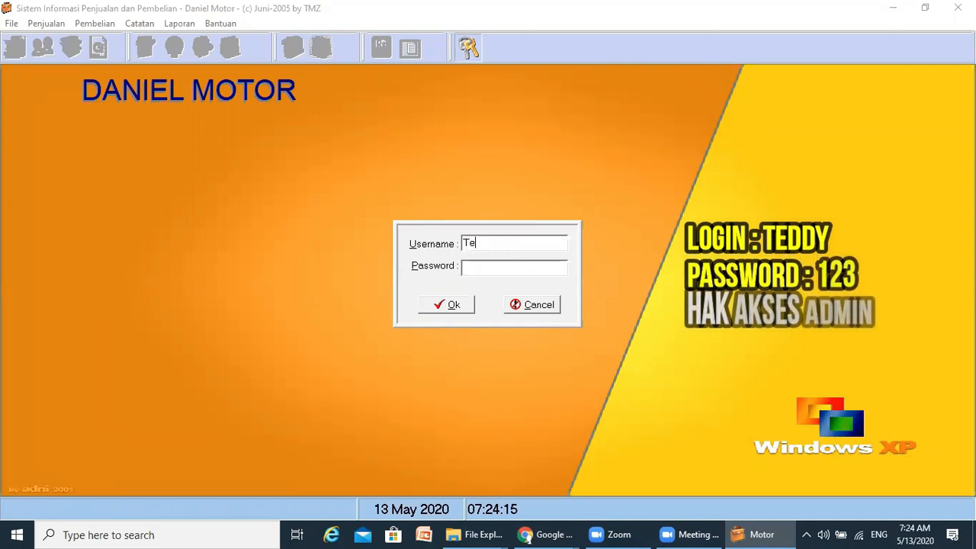
{"action": "type", "text": "ddy"}
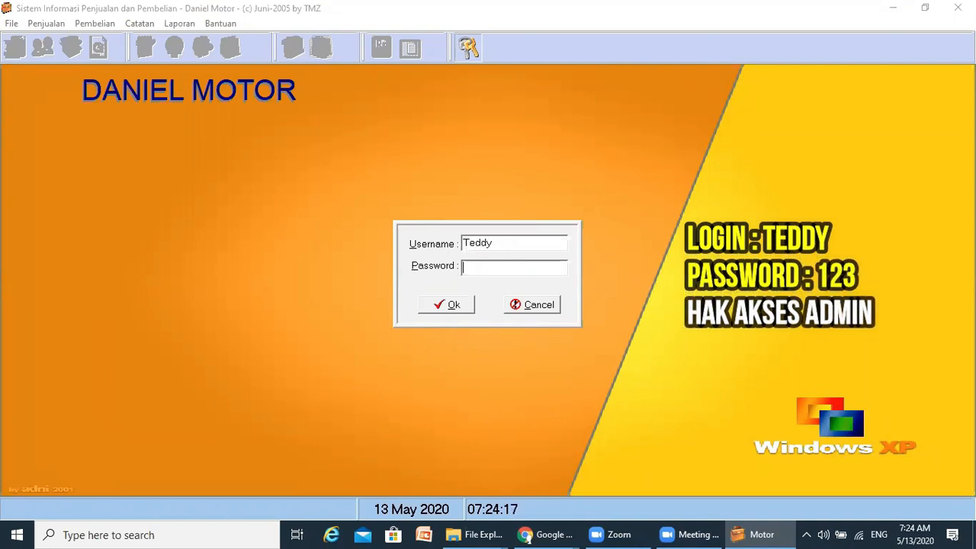
{"action": "key", "text": "Tab"}
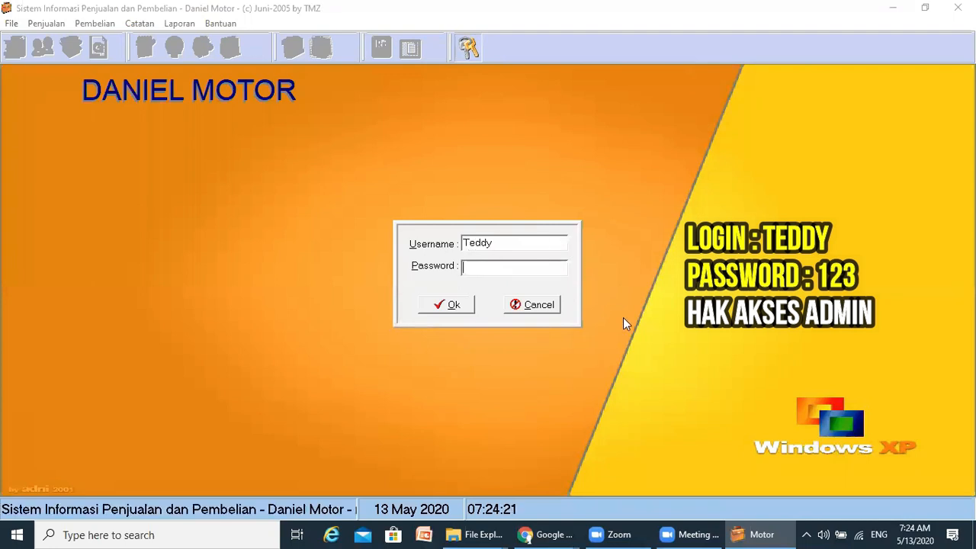
{"action": "left_click", "coordinate": [452, 305]}
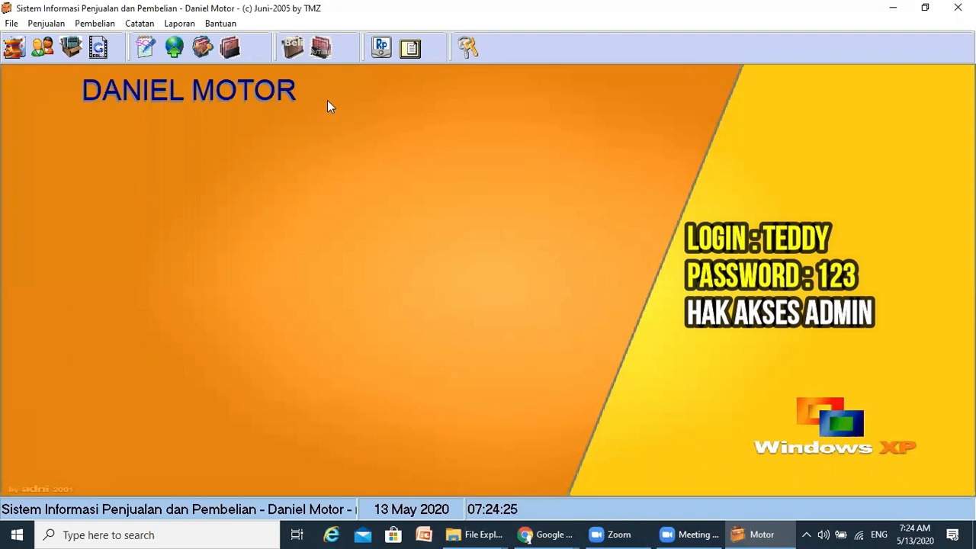
- Browse the File, Penjualan, Catatan, Laporan and Bantuan menus, then dismiss the open menu
{"action": "left_click", "coordinate": [13, 24]}
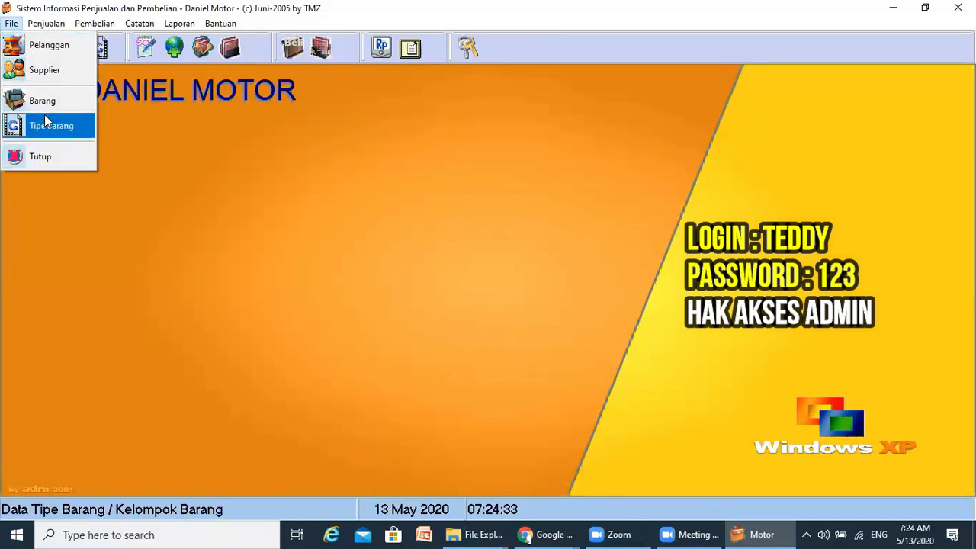
{"action": "left_click", "coordinate": [46, 24]}
{"action": "left_click", "coordinate": [46, 24]}
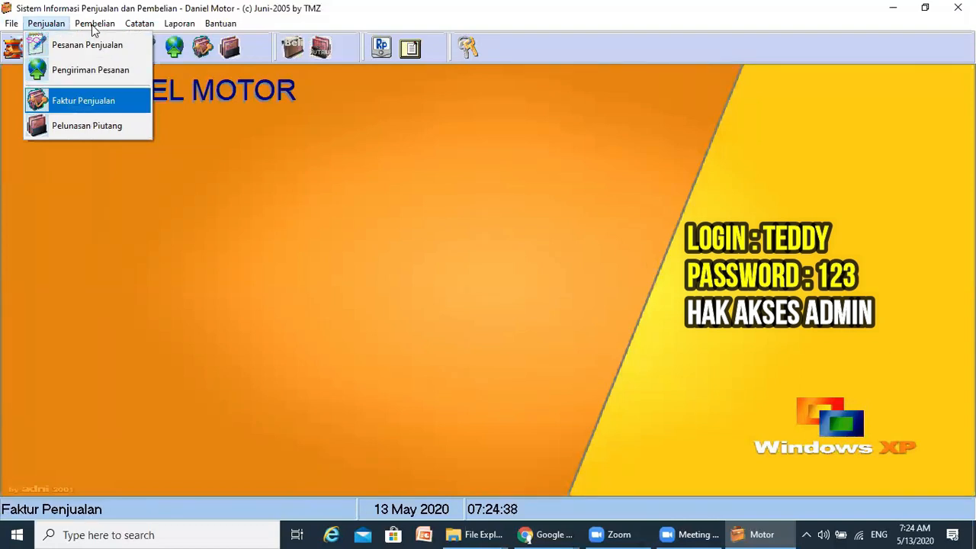
{"action": "mouse_move", "coordinate": [141, 29]}
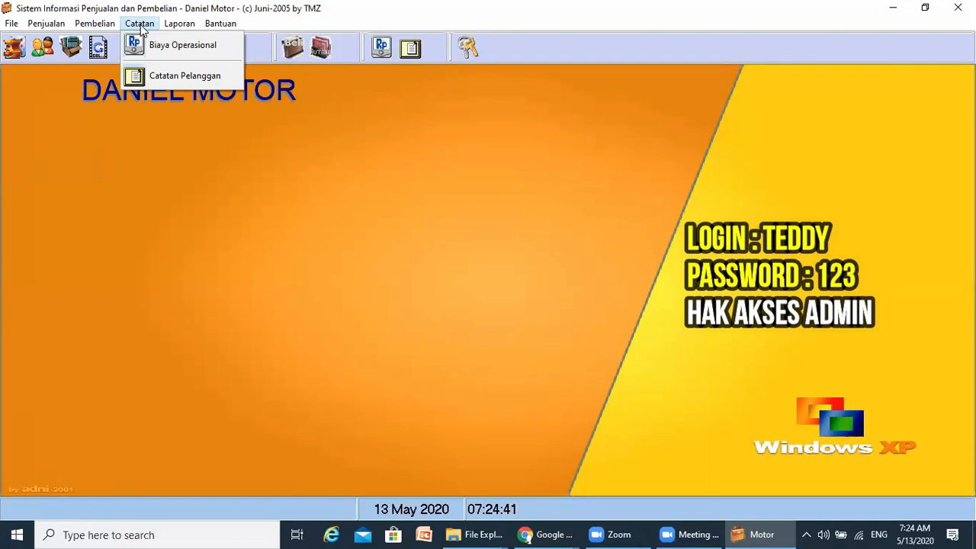
{"action": "mouse_move", "coordinate": [177, 29]}
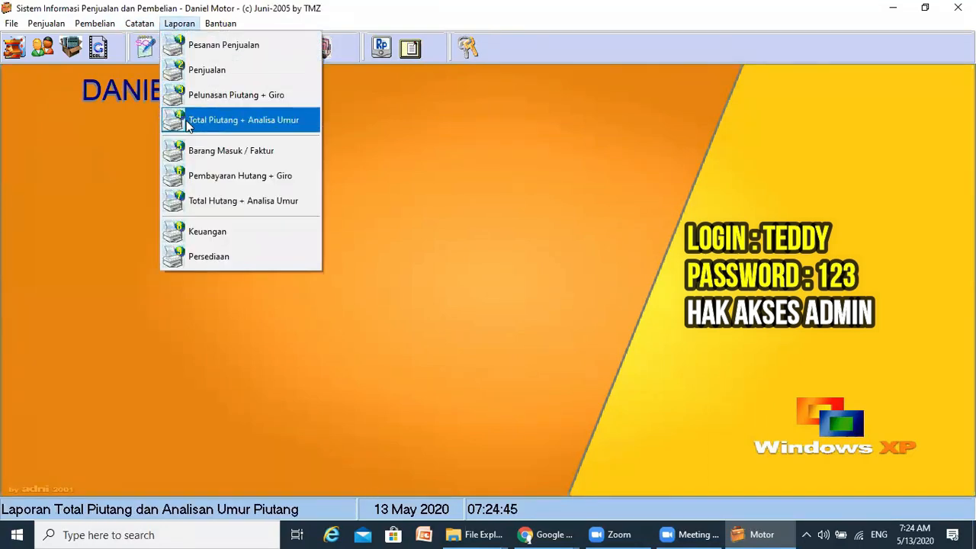
{"action": "mouse_move", "coordinate": [224, 28]}
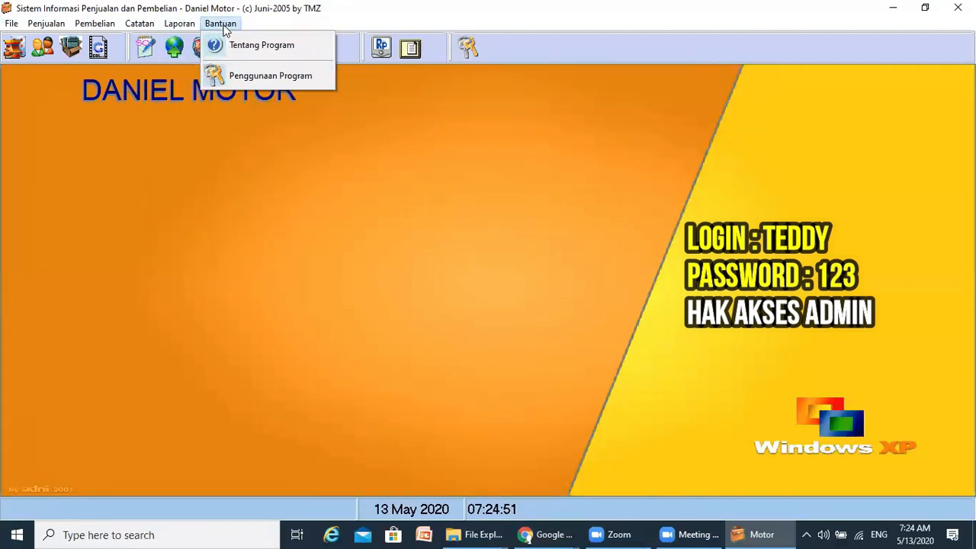
{"action": "left_click", "coordinate": [312, 177]}
{"action": "left_click", "coordinate": [467, 50]}
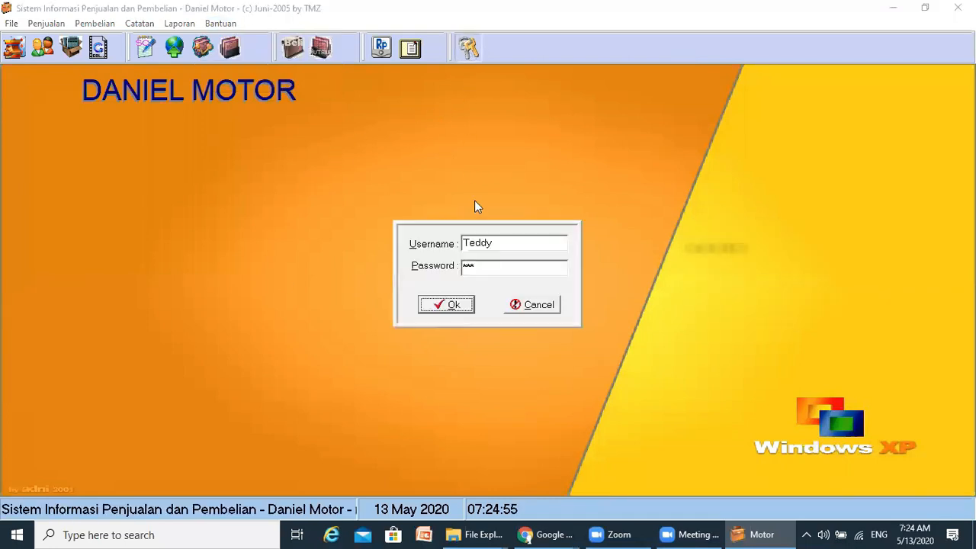
{"action": "left_click_drag", "start_coordinate": [506, 242], "coordinate": [419, 239]}
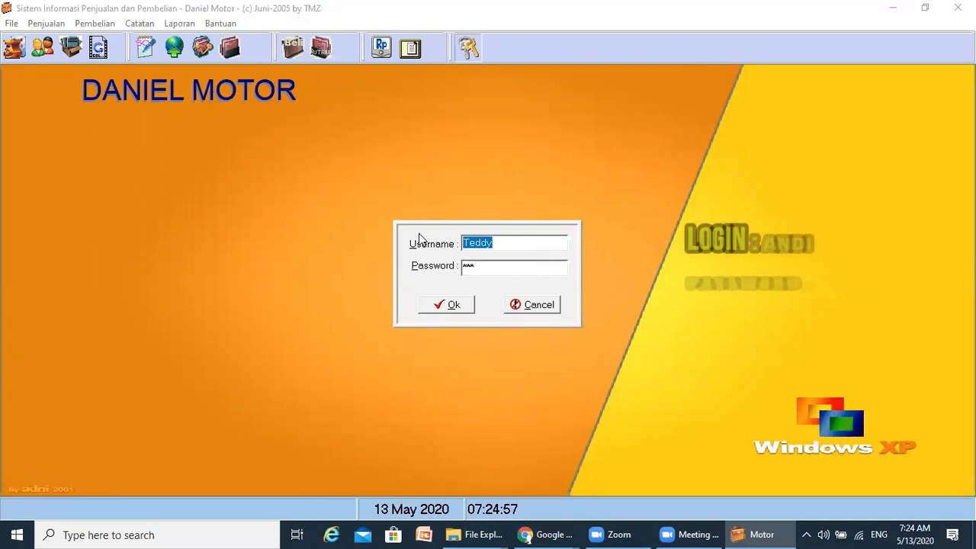
{"action": "type", "text": "Jual"}
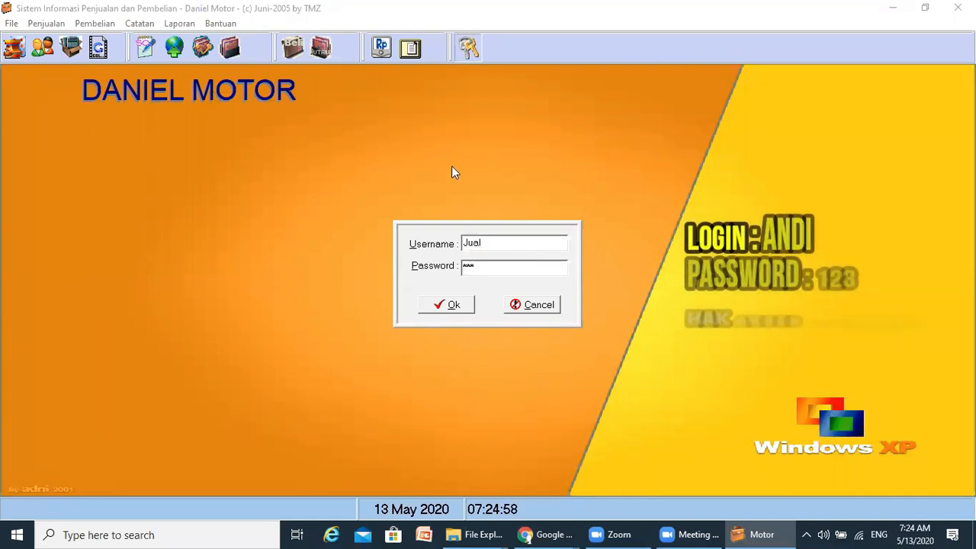
{"action": "left_click", "coordinate": [450, 307]}
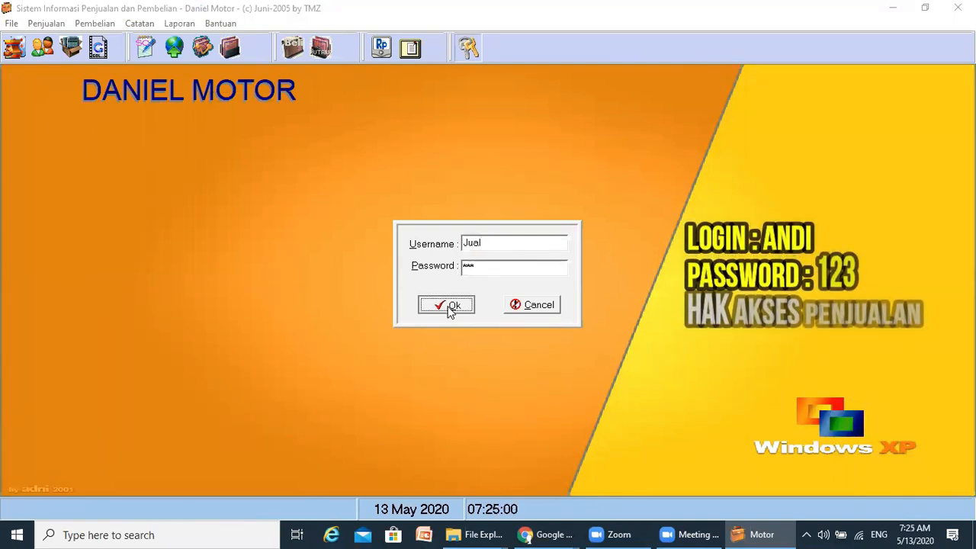
{"action": "left_click", "coordinate": [494, 295]}
{"action": "left_click_drag", "start_coordinate": [494, 269], "coordinate": [438, 266]}
{"action": "type", "text": "1"}
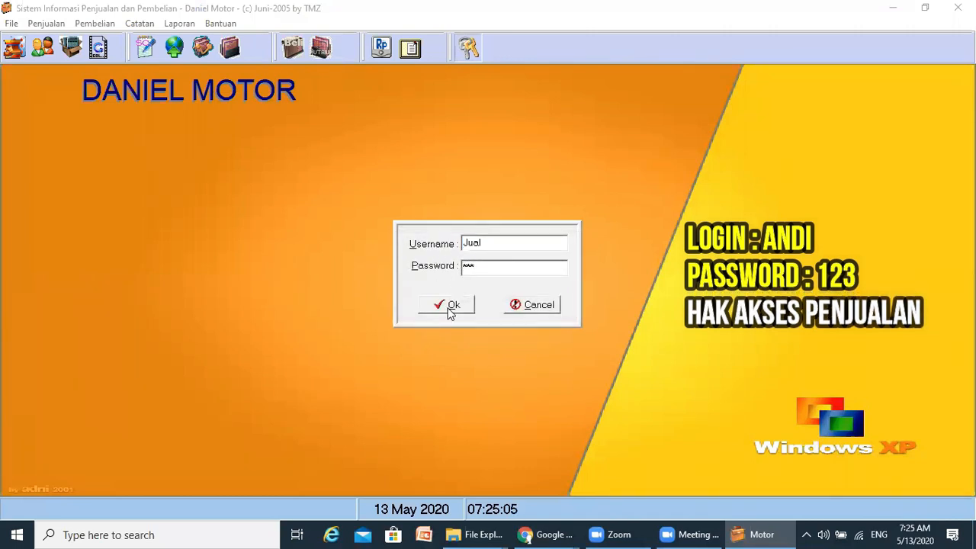
{"action": "left_click", "coordinate": [450, 305]}
{"action": "left_click", "coordinate": [493, 296]}
{"action": "type", "text": "Andi"}
{"action": "left_click", "coordinate": [436, 305]}
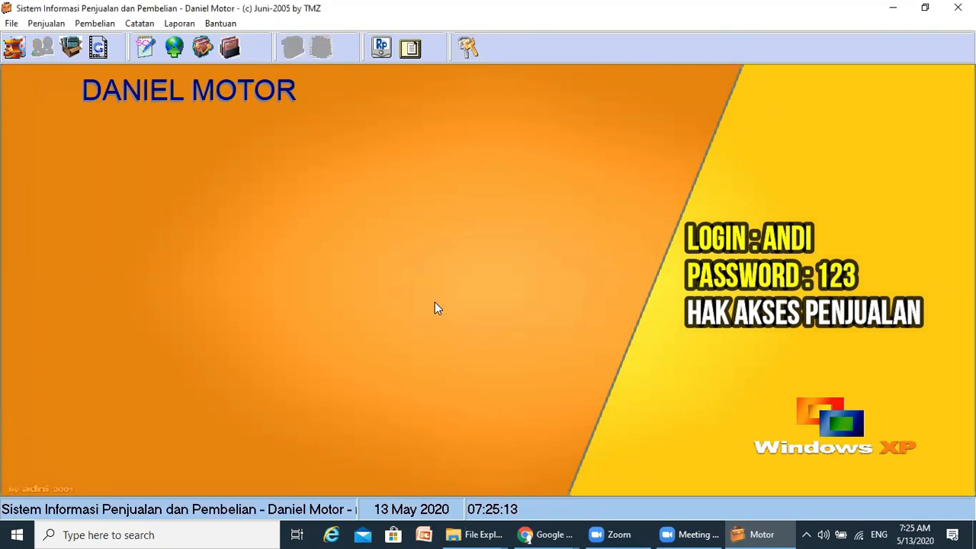
{"action": "left_click", "coordinate": [11, 23]}
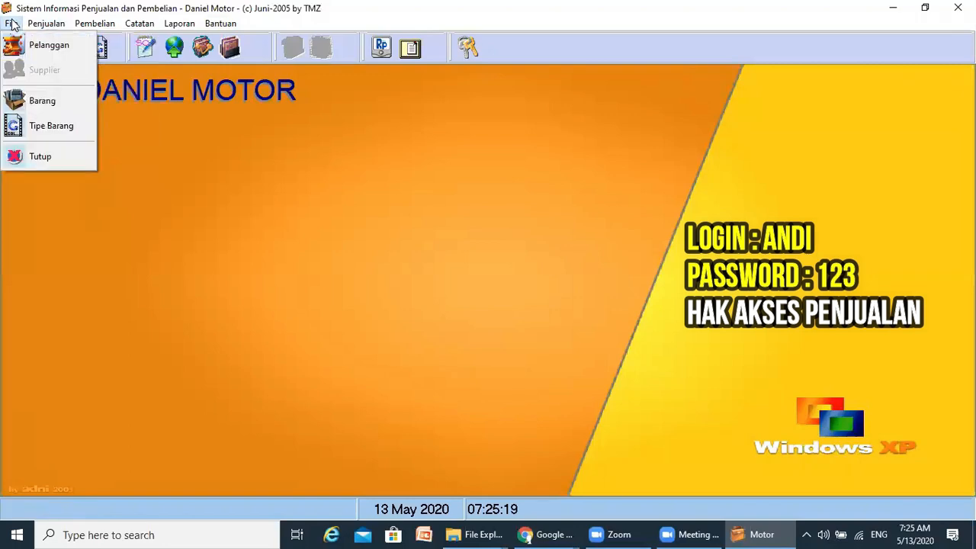
{"action": "mouse_move", "coordinate": [58, 26]}
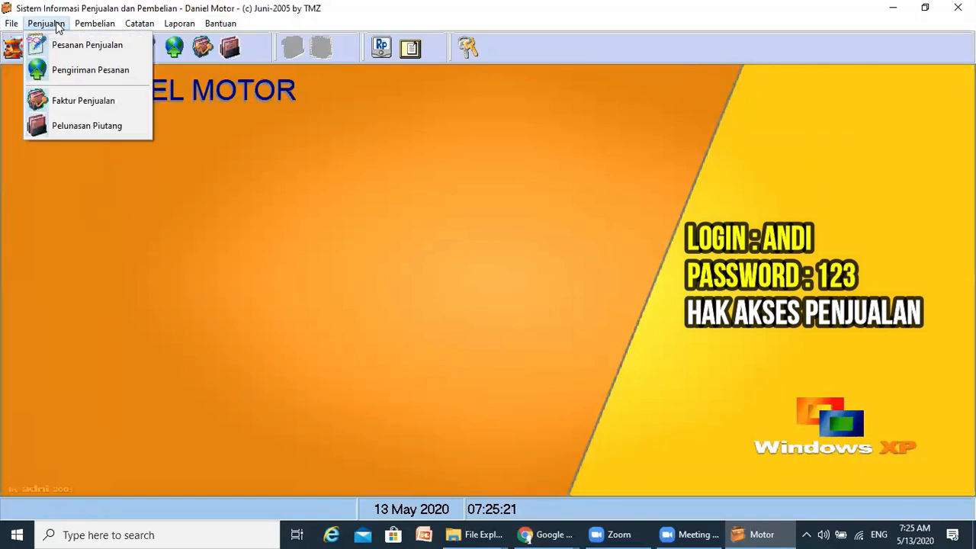
{"action": "mouse_move", "coordinate": [99, 29]}
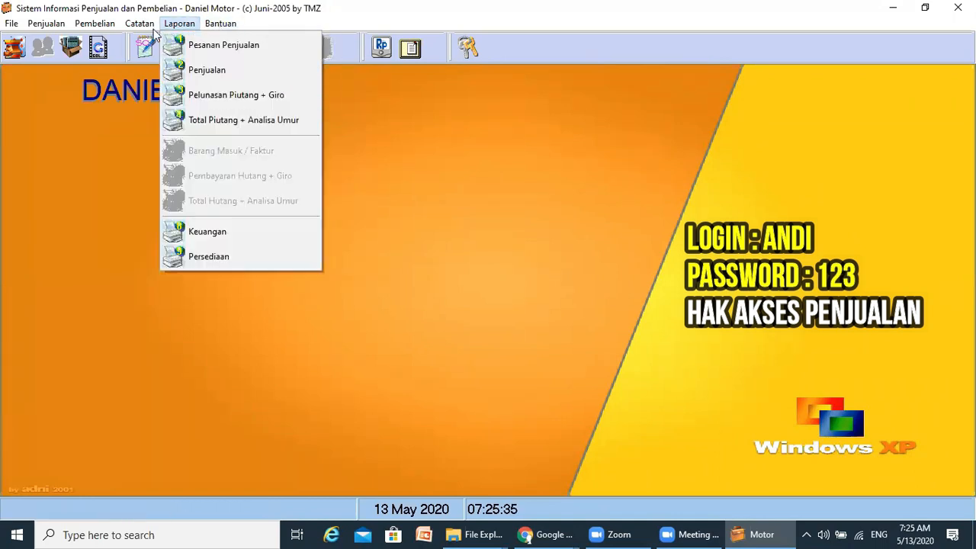
{"action": "mouse_move", "coordinate": [29, 32]}
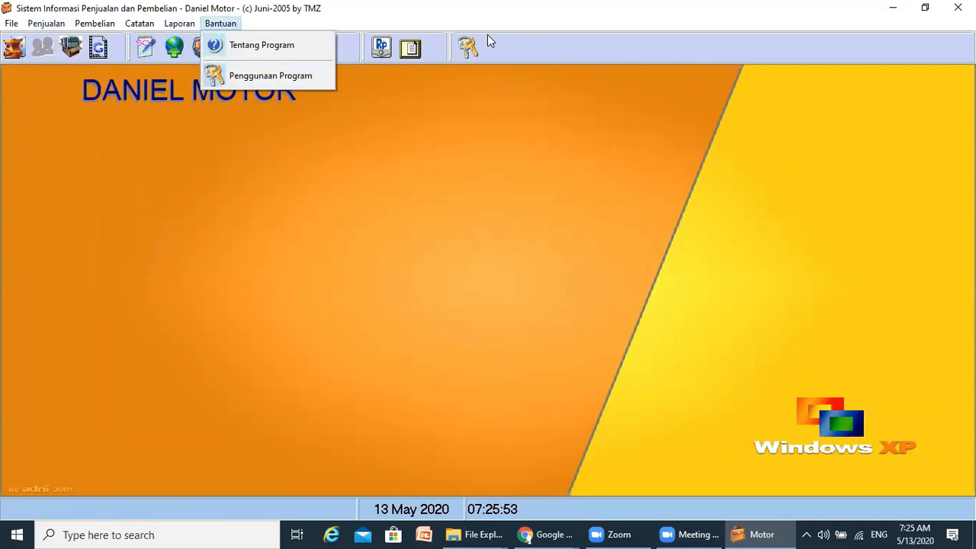
- Switch the login to the purchasing-only user account
{"action": "left_click", "coordinate": [472, 54]}
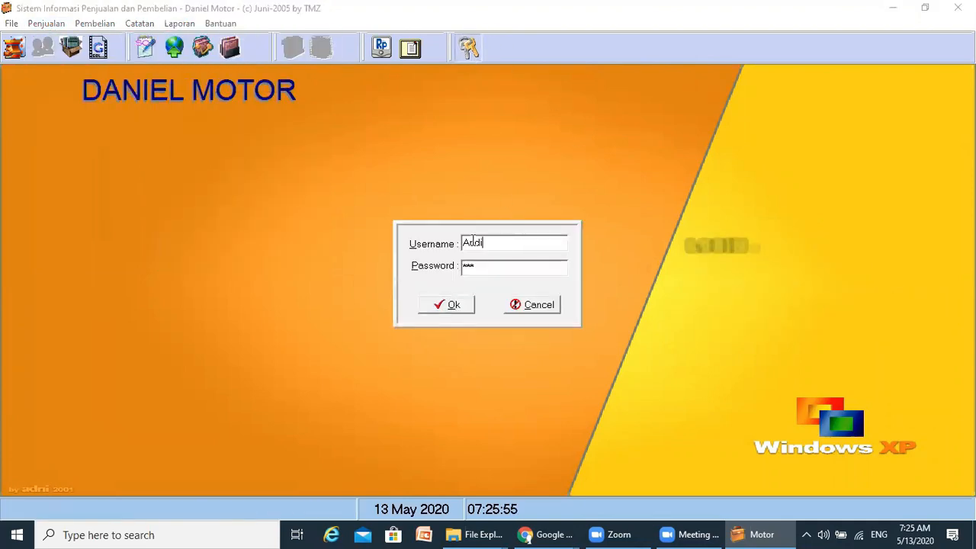
{"action": "type", "text": "Beli"}
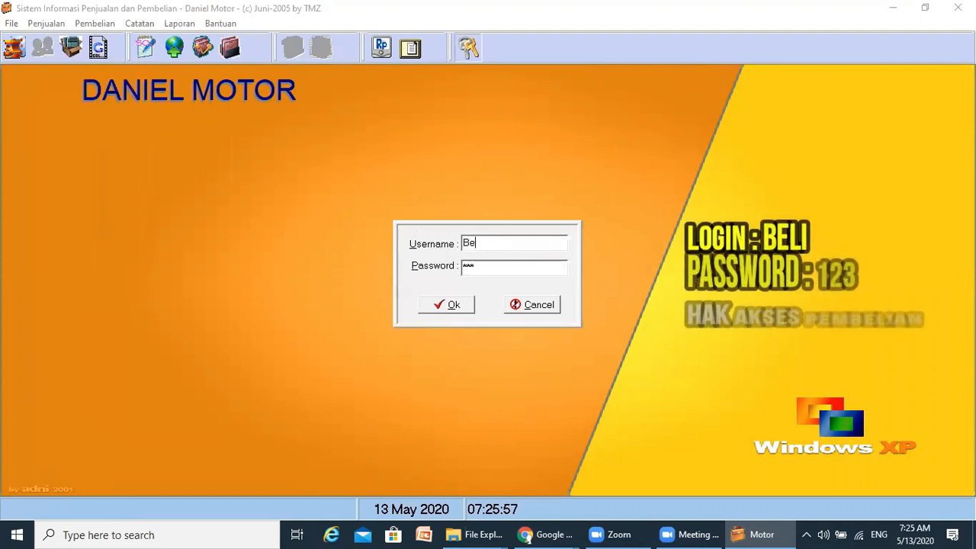
{"action": "key", "text": "BackSpace"}
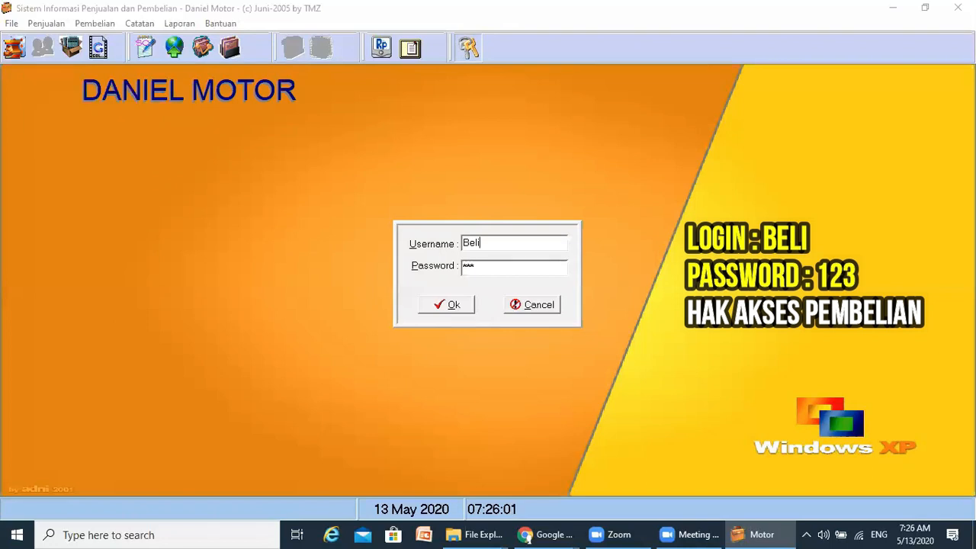
{"action": "left_click", "coordinate": [461, 308]}
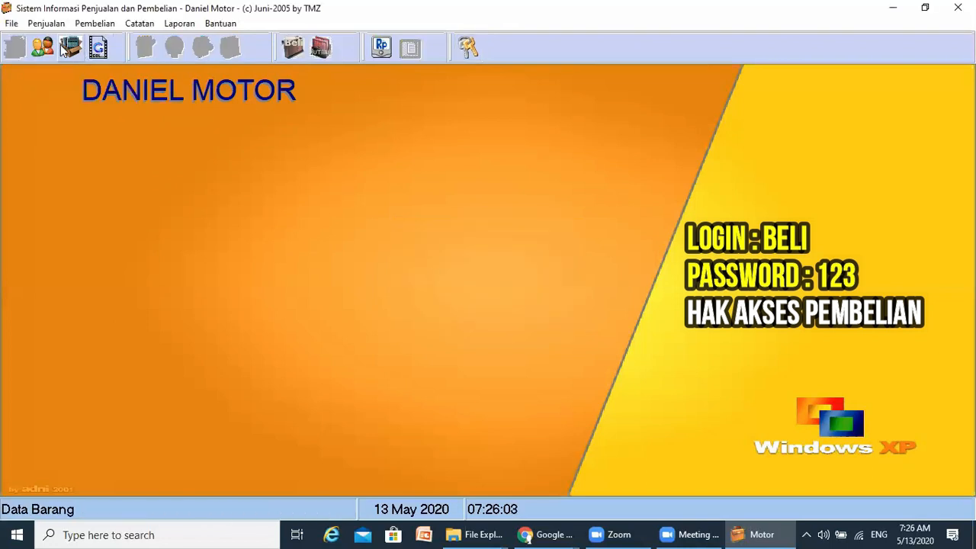
- Browse the menus available to the purchasing user, then bring up the login prompt again
{"action": "left_click", "coordinate": [12, 23]}
{"action": "mouse_move", "coordinate": [35, 32]}
{"action": "mouse_move", "coordinate": [98, 29]}
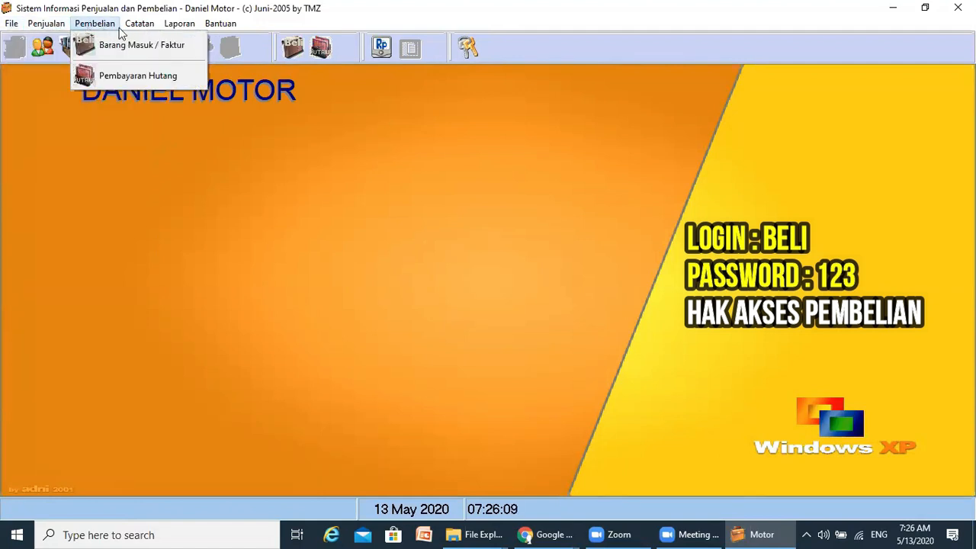
{"action": "mouse_move", "coordinate": [135, 31]}
{"action": "mouse_move", "coordinate": [182, 30]}
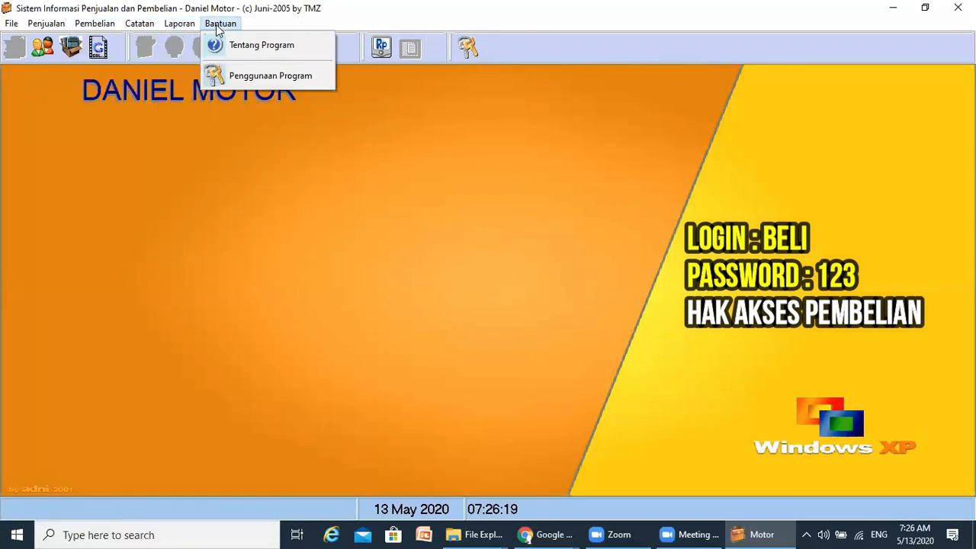
{"action": "left_click", "coordinate": [467, 50]}
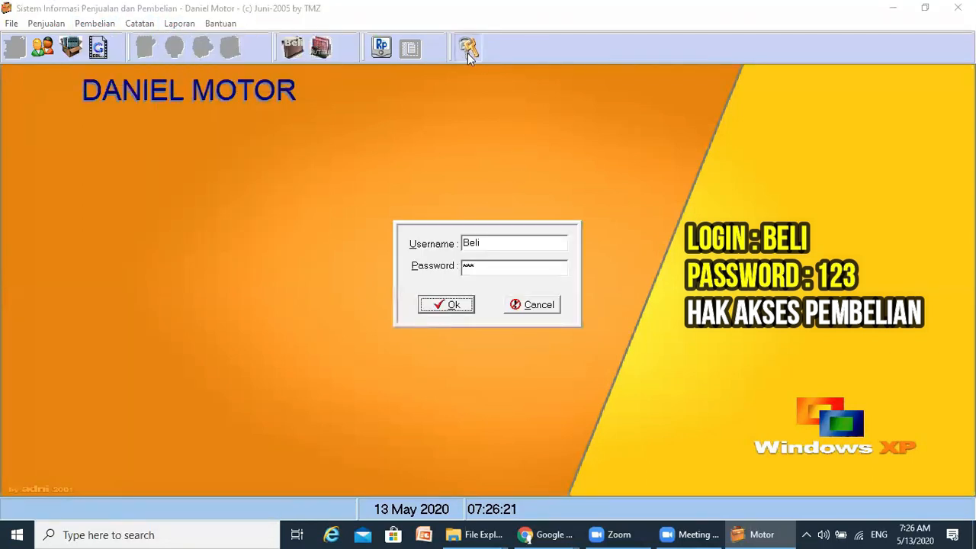
- Replace the username with the full-access user, log in, and show the File menu
{"action": "left_click_drag", "start_coordinate": [523, 245], "coordinate": [447, 238]}
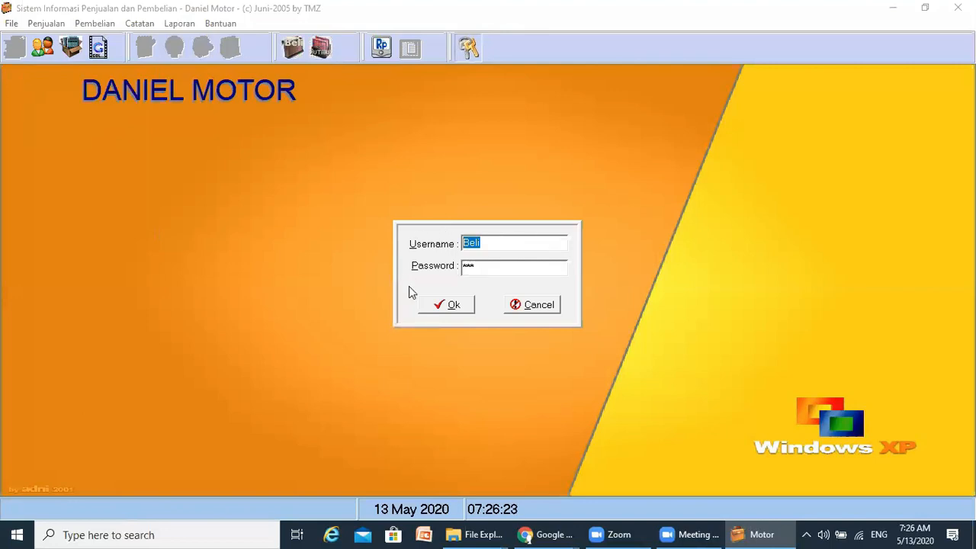
{"action": "type", "text": "Teddy"}
{"action": "left_click", "coordinate": [458, 308]}
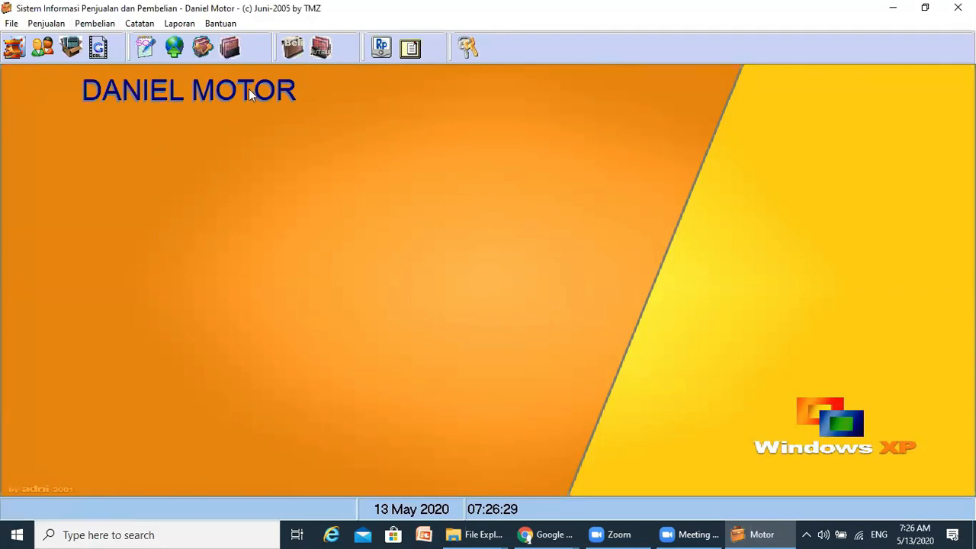
{"action": "left_click", "coordinate": [11, 24]}
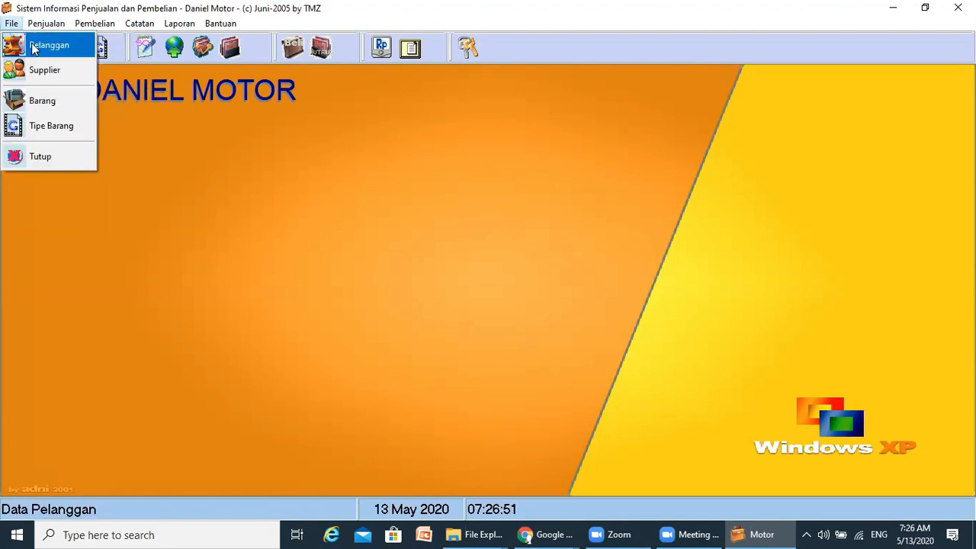
- Open Pelanggan, view next code C-00032 in a cancelled new entry, then select rows C-00030 and C-00029
{"action": "left_click", "coordinate": [32, 49]}
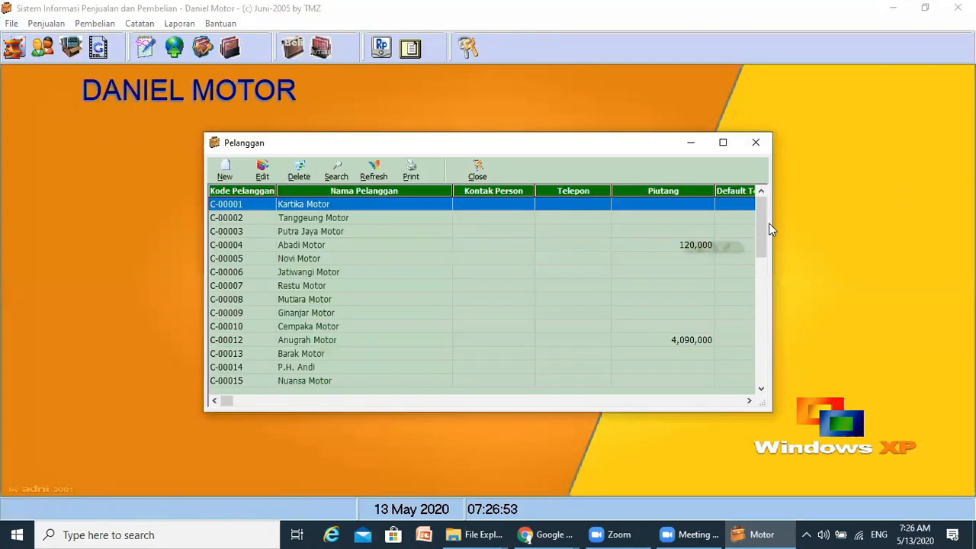
{"action": "left_click_drag", "start_coordinate": [764, 228], "coordinate": [765, 389]}
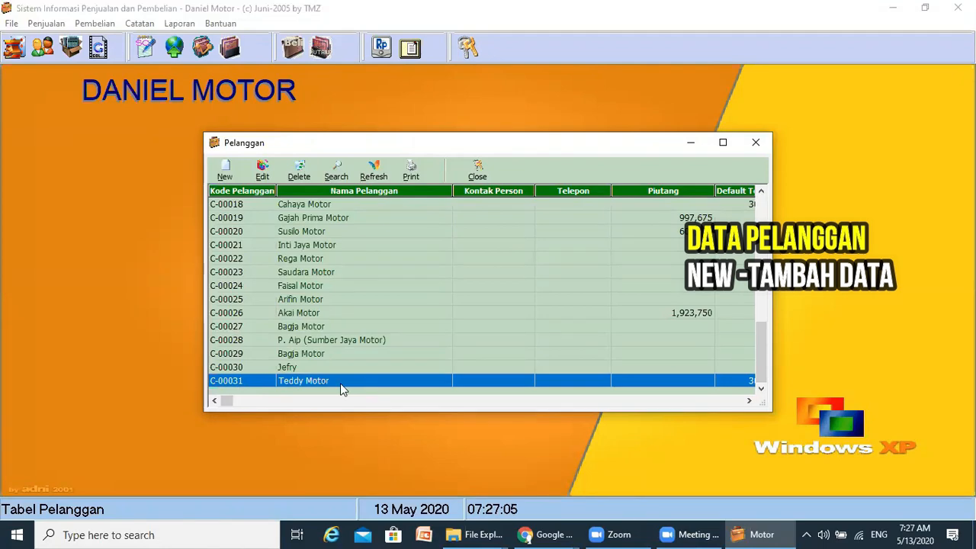
{"action": "left_click", "coordinate": [225, 171]}
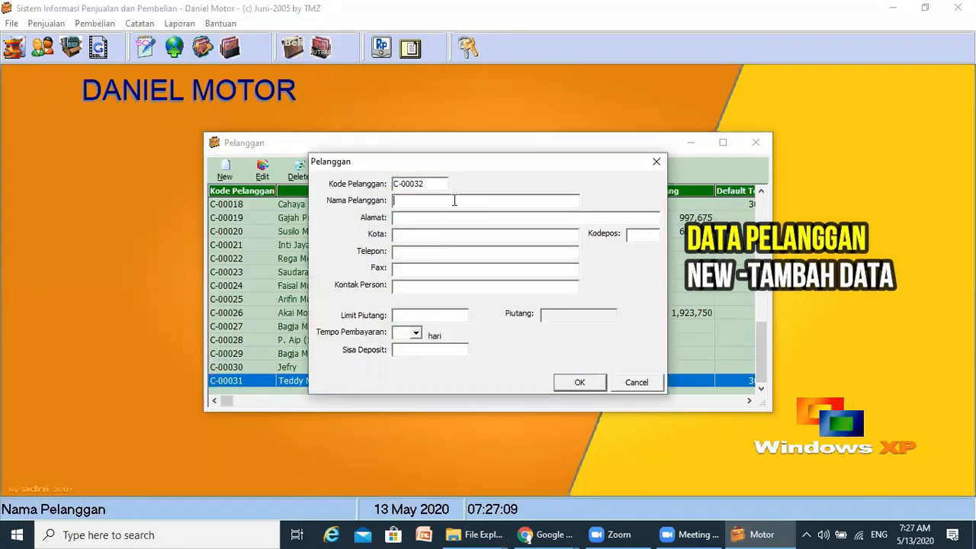
{"action": "left_click", "coordinate": [415, 185]}
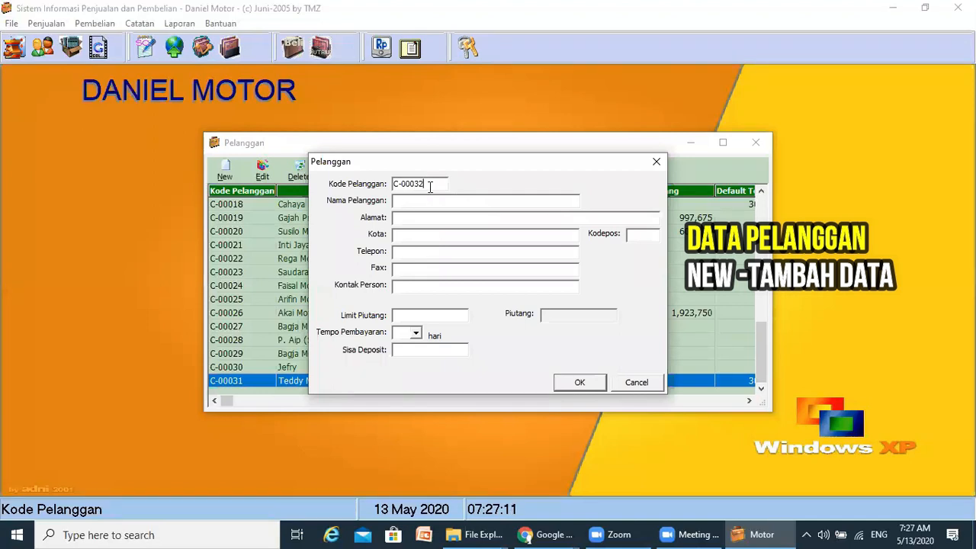
{"action": "left_click_drag", "start_coordinate": [431, 187], "coordinate": [391, 188]}
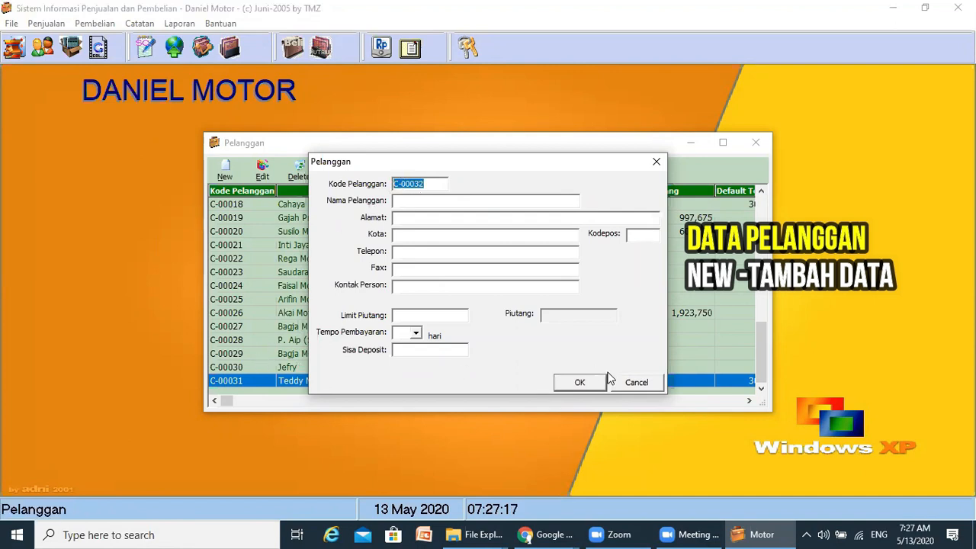
{"action": "left_click", "coordinate": [644, 388]}
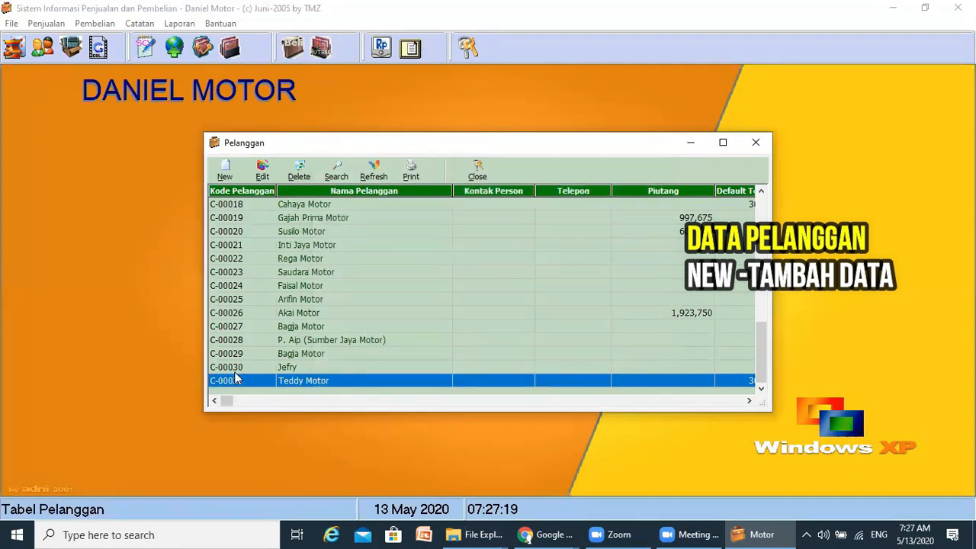
{"action": "left_click", "coordinate": [235, 370]}
{"action": "left_click", "coordinate": [237, 355]}
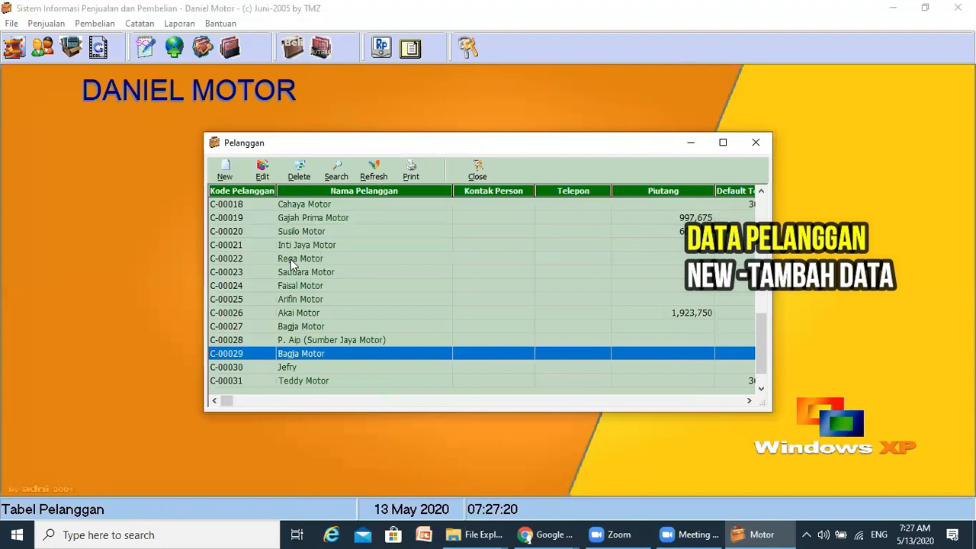
- Enter C-00032's name, address, city, postcode, phone and contact person, set a 30-day term, and save
{"action": "left_click", "coordinate": [226, 175]}
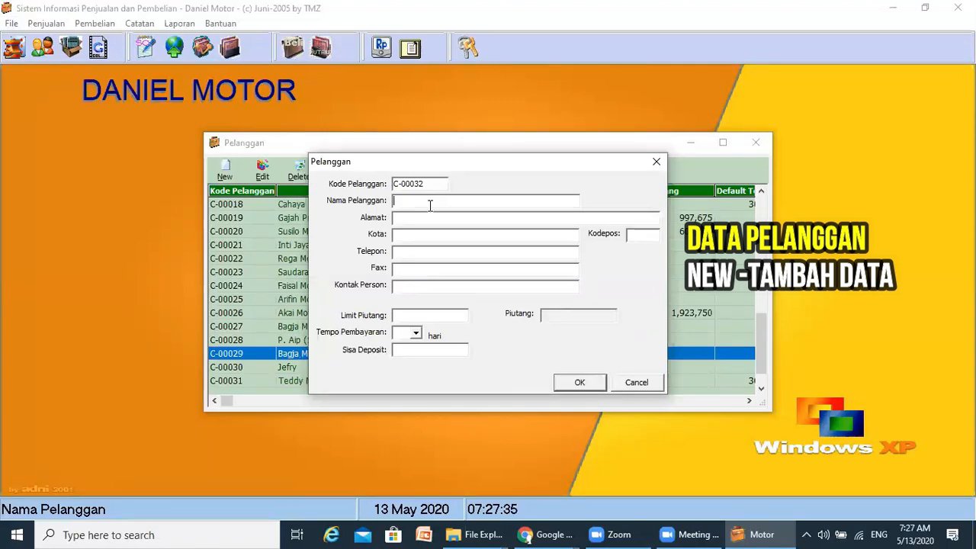
{"action": "type", "text": "Marcus Motor"}
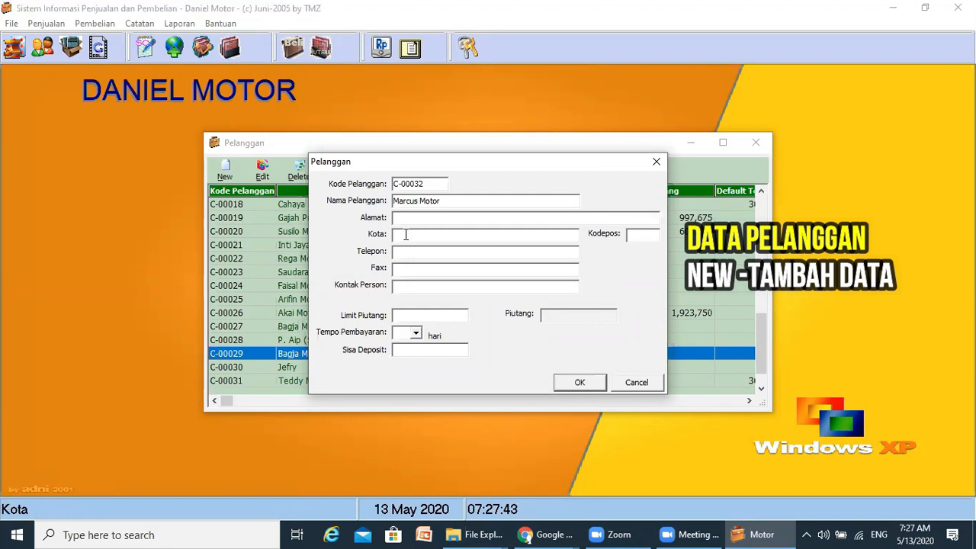
{"action": "type", "text": "JL."}
{"action": "type", "text": " ABC 1"}
{"action": "type", "text": "Bandung"}
{"action": "type", "text": "12345"}
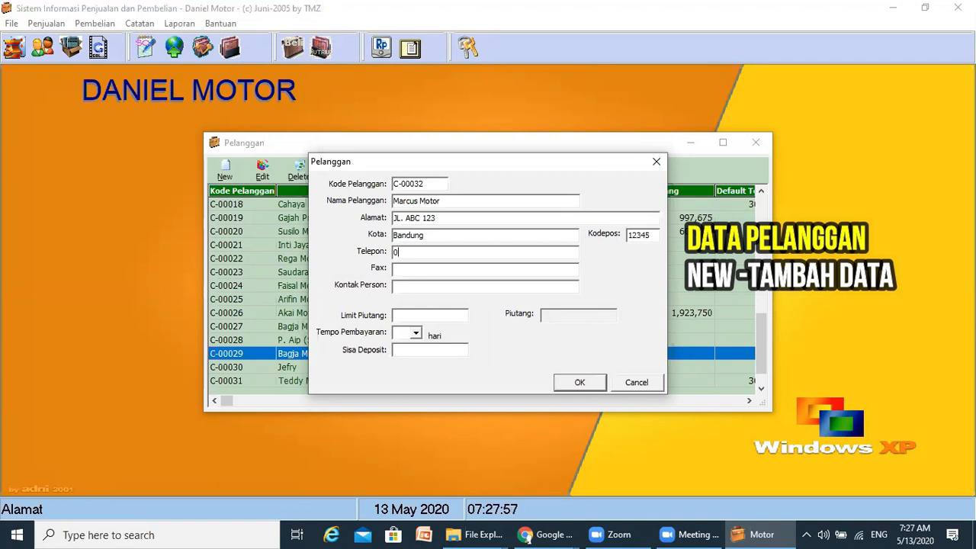
{"action": "type", "text": "0223456789"}
{"action": "key", "text": "Tab"}
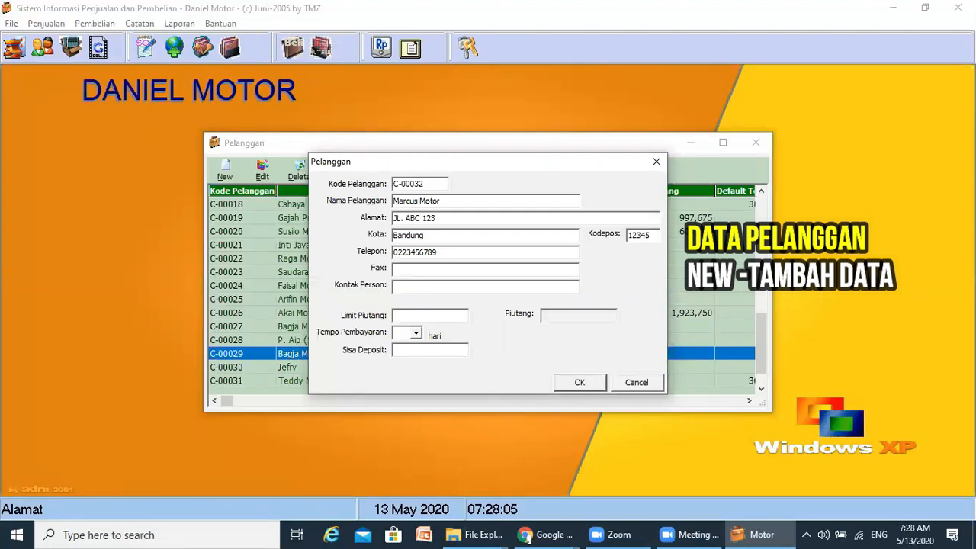
{"action": "type", "text": "Mz"}
{"action": "left_click", "coordinate": [416, 333]}
{"action": "left_click", "coordinate": [410, 355]}
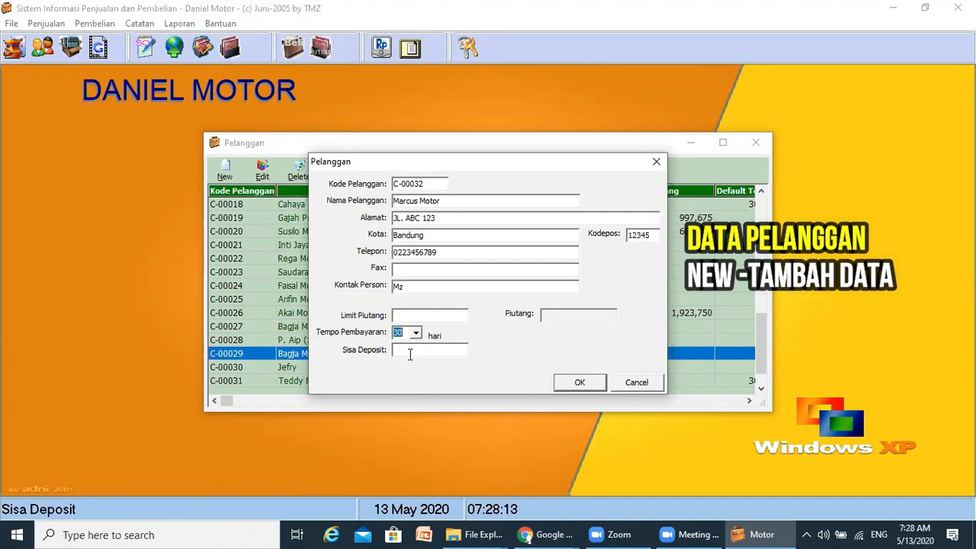
{"action": "left_click", "coordinate": [410, 353]}
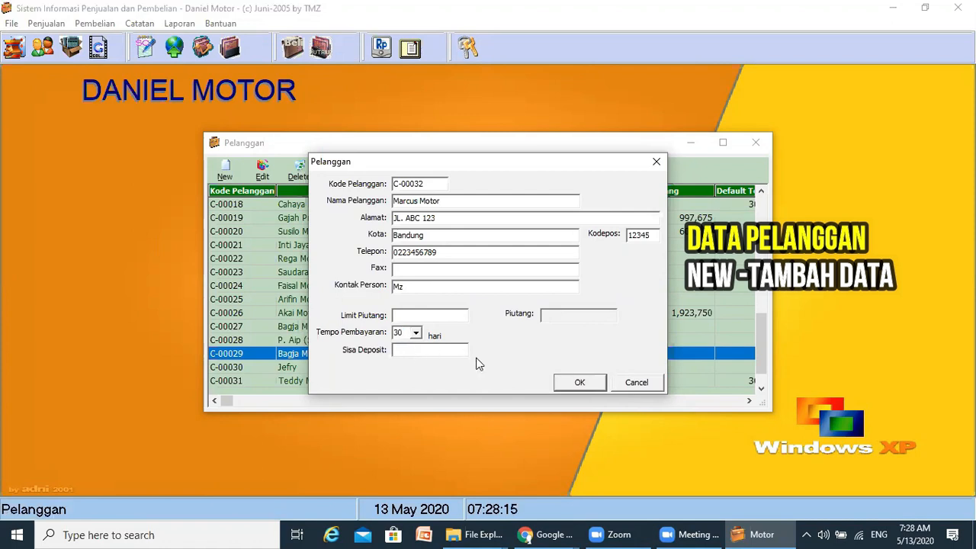
{"action": "left_click", "coordinate": [581, 383]}
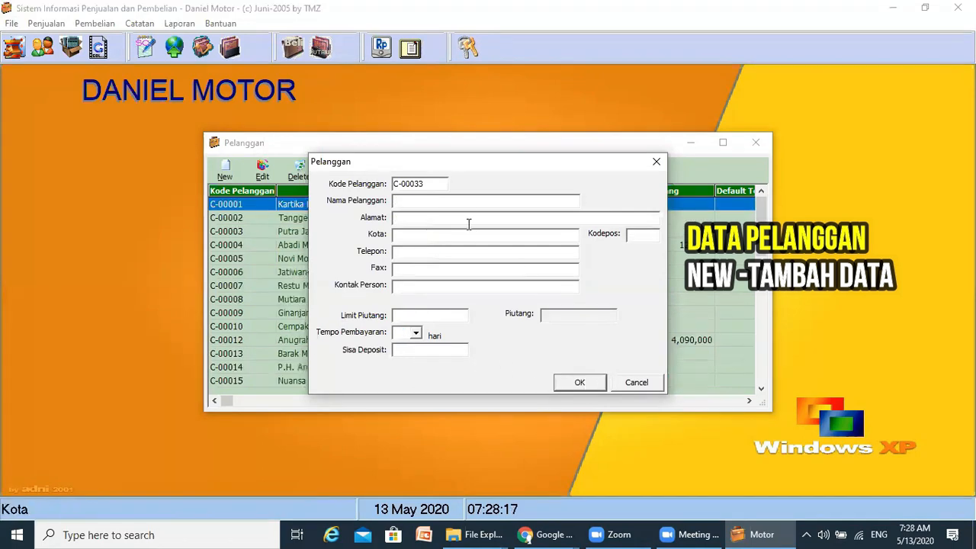
- Close the entry form and toggle the customer list sort by code and by name
{"action": "left_click", "coordinate": [656, 162]}
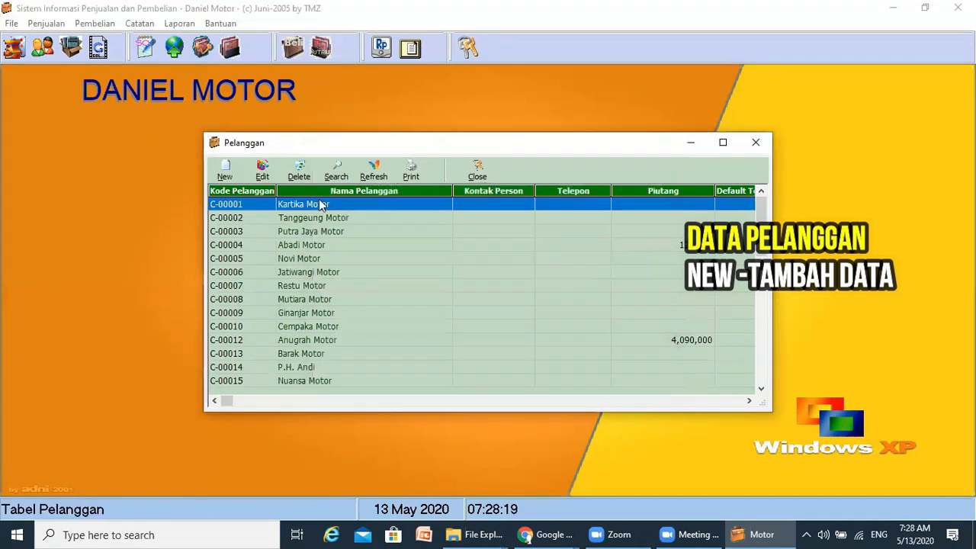
{"action": "left_click", "coordinate": [253, 193]}
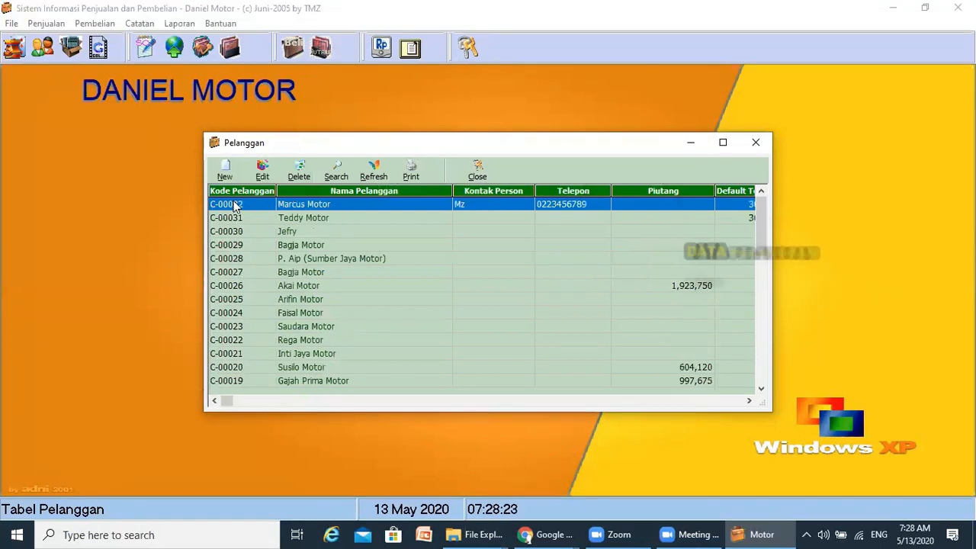
{"action": "left_click", "coordinate": [258, 191]}
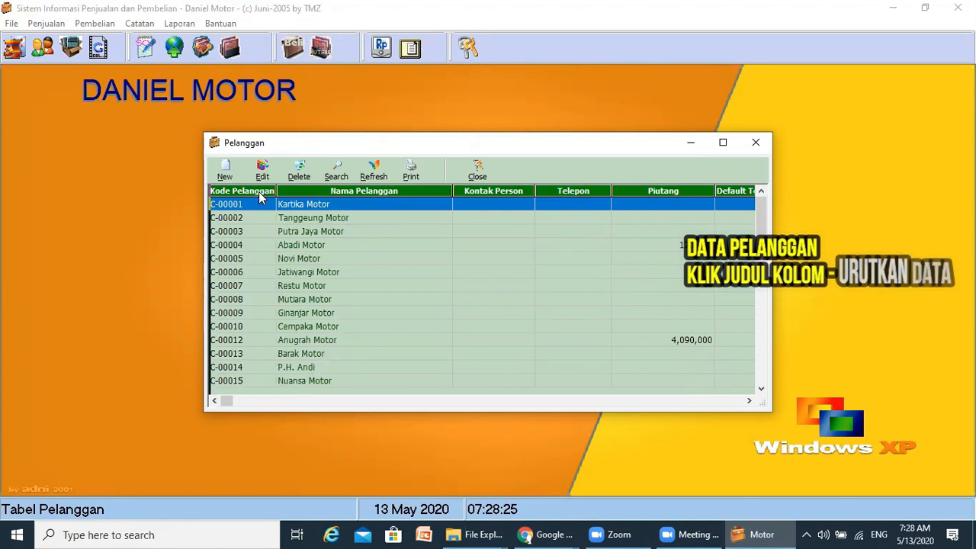
{"action": "left_click", "coordinate": [259, 192]}
{"action": "left_click", "coordinate": [346, 190]}
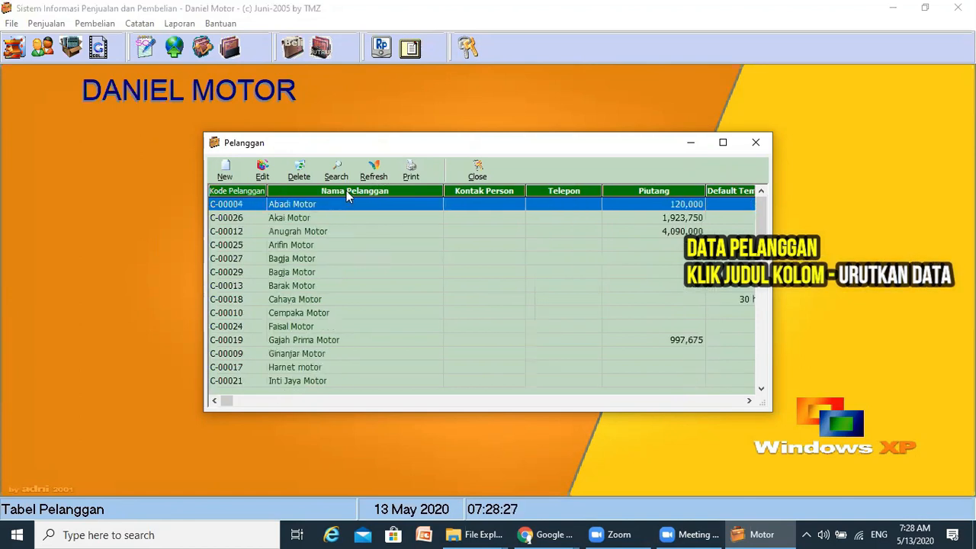
{"action": "left_click", "coordinate": [347, 191]}
{"action": "left_click", "coordinate": [346, 191]}
{"action": "left_click", "coordinate": [347, 191]}
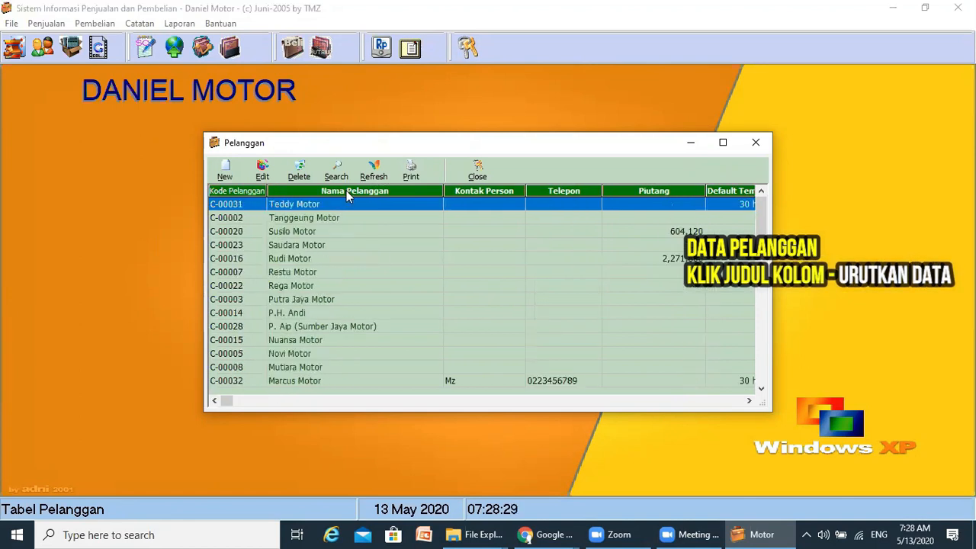
{"action": "left_click", "coordinate": [347, 191]}
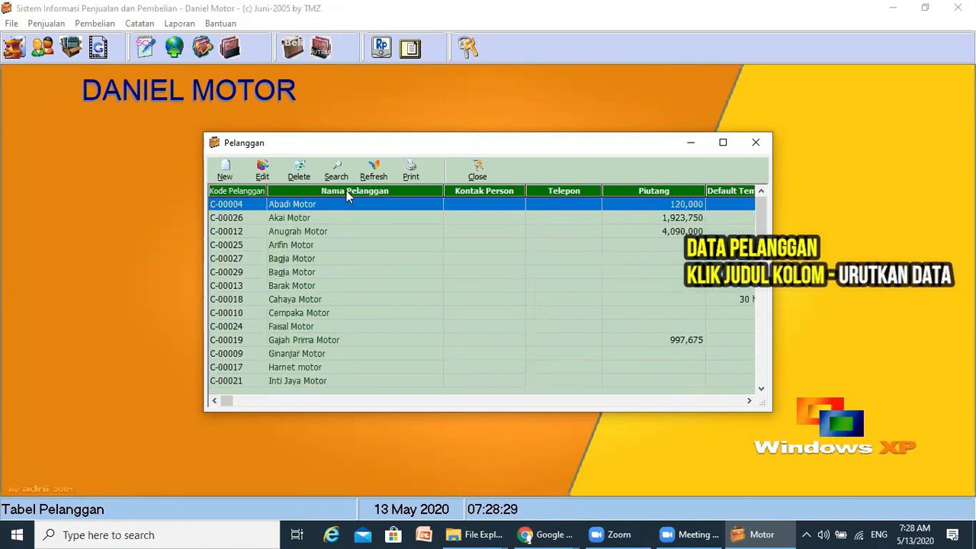
- Sort by receivables, then by customer code descending so C-00032 is on top
{"action": "left_click", "coordinate": [672, 191]}
{"action": "left_click", "coordinate": [672, 191]}
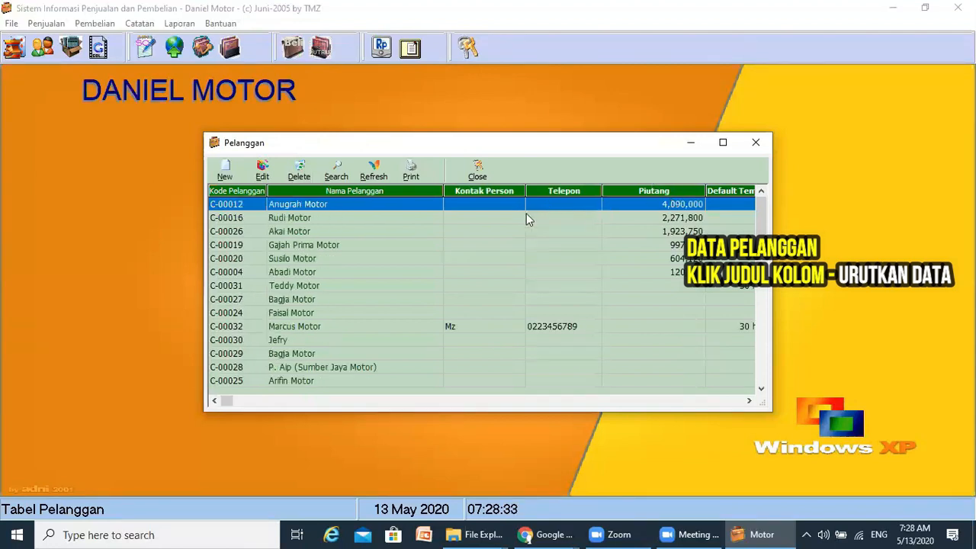
{"action": "left_click", "coordinate": [257, 192]}
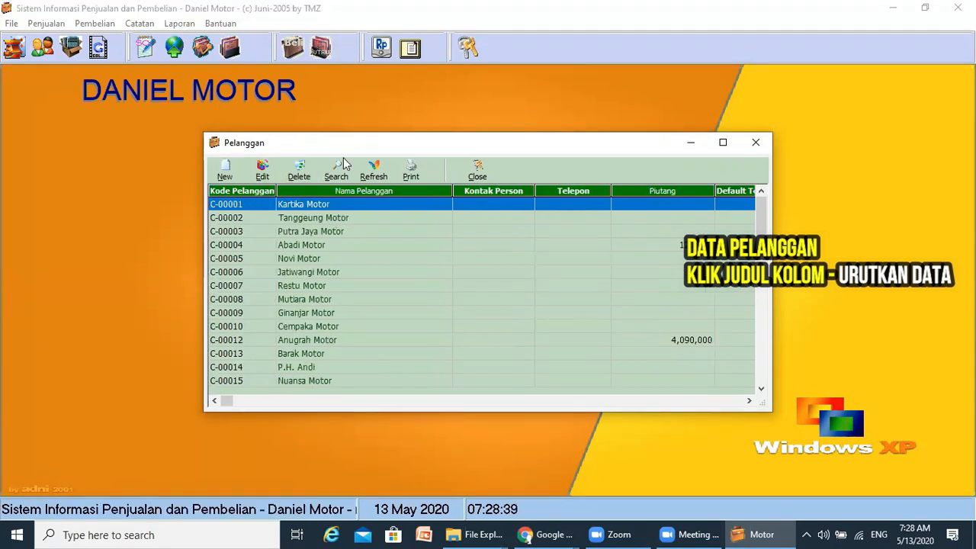
{"action": "left_click", "coordinate": [254, 191]}
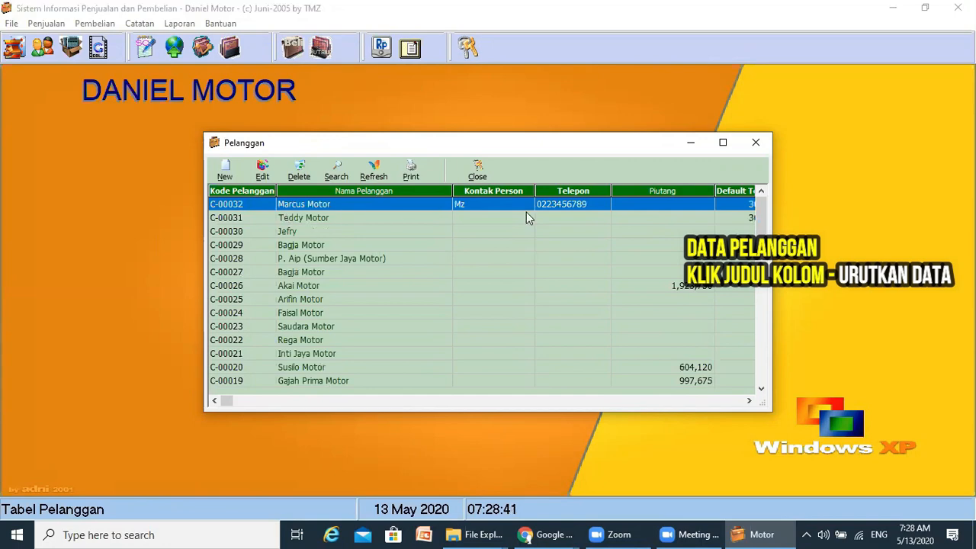
- Close the customer list and open the Barang item table
{"action": "left_click", "coordinate": [756, 142]}
{"action": "left_click", "coordinate": [11, 23]}
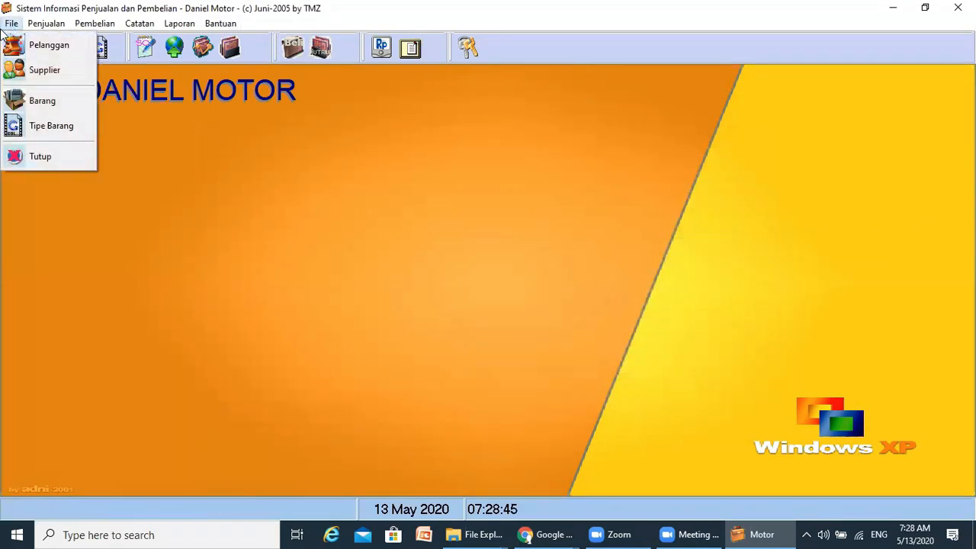
{"action": "left_click", "coordinate": [20, 110]}
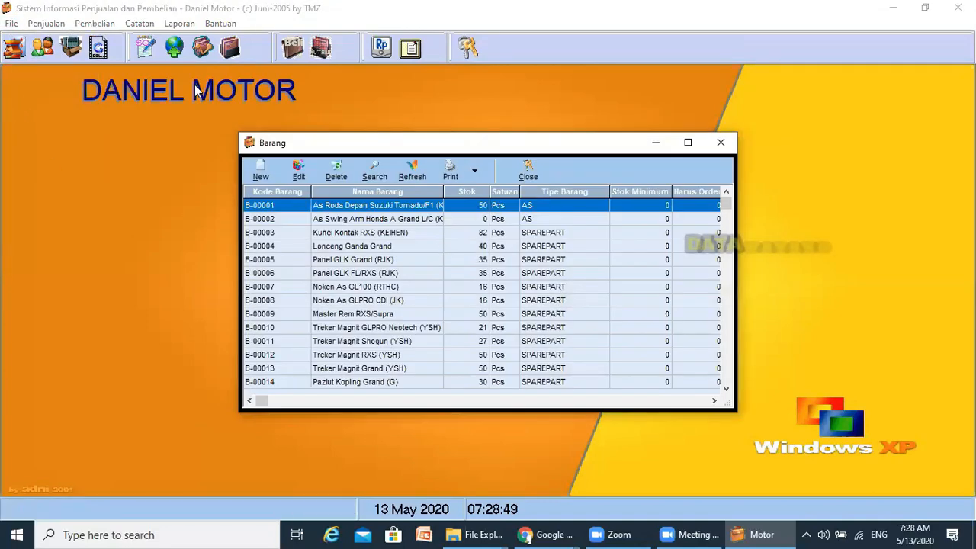
- Start new item B-00643 and name it 'Gantungan Kunci'
{"action": "left_click", "coordinate": [261, 177]}
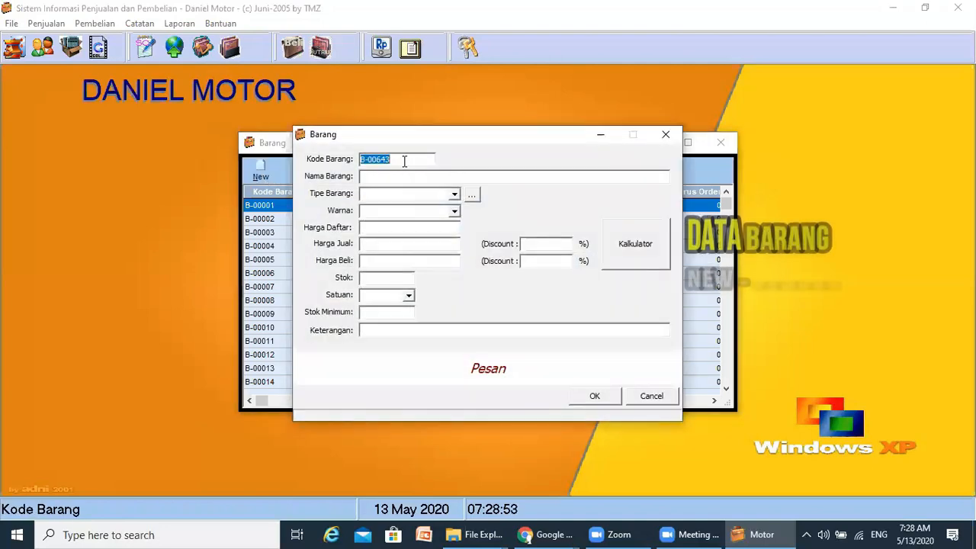
{"action": "left_click", "coordinate": [397, 159]}
{"action": "left_click", "coordinate": [389, 175]}
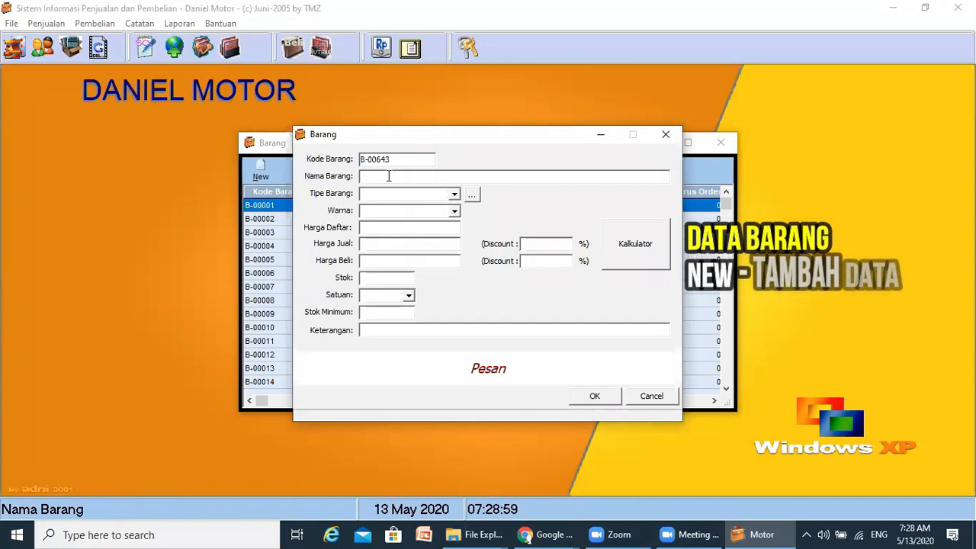
{"action": "type", "text": "Ga"}
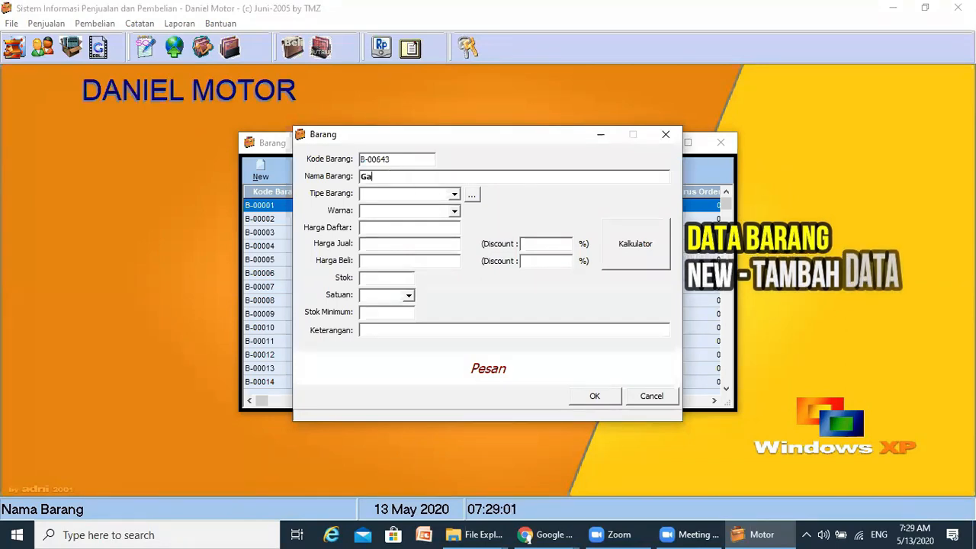
{"action": "type", "text": "ntungan"}
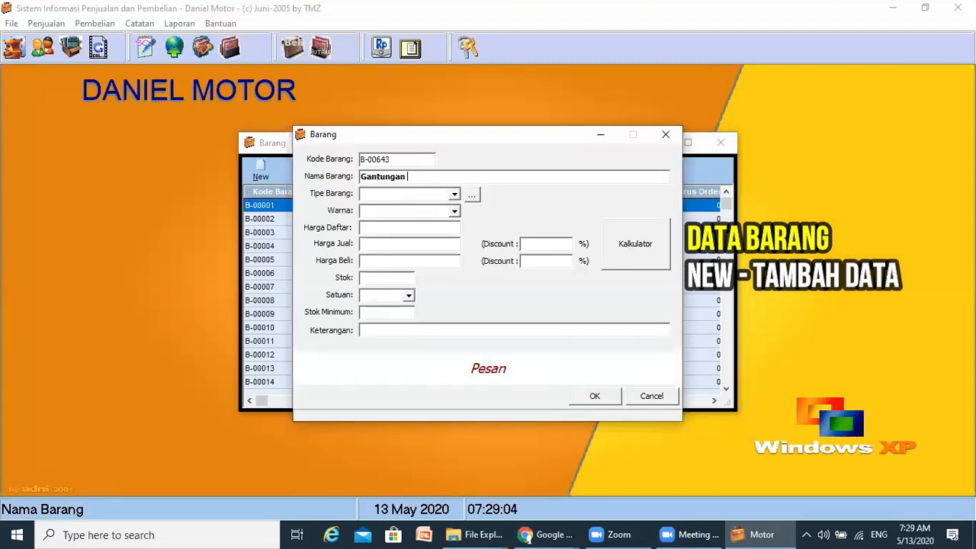
{"action": "type", "text": " Kunci"}
{"action": "key", "text": "Tab"}
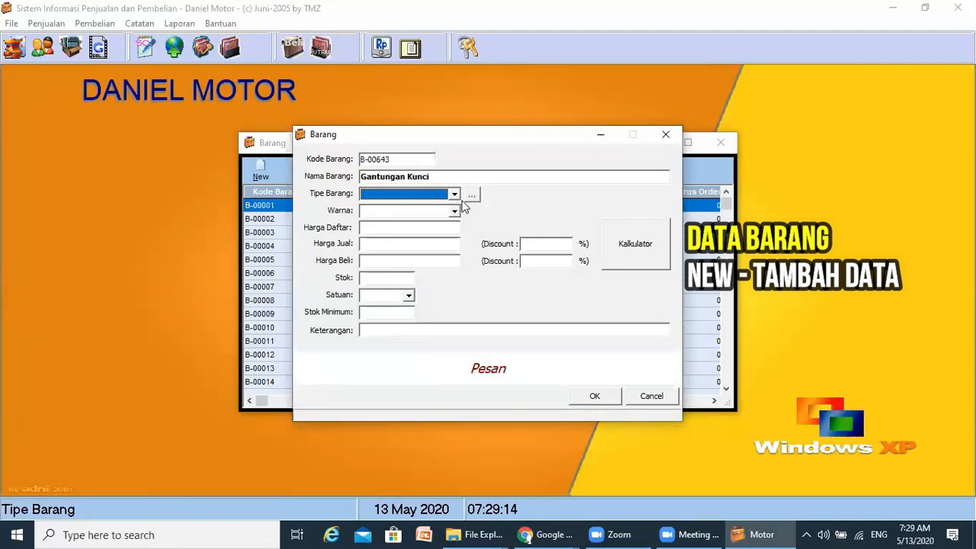
- Check the Tipe Barang dropdown for an accessories type, then open the Tipe Barang window
{"action": "left_click", "coordinate": [454, 195]}
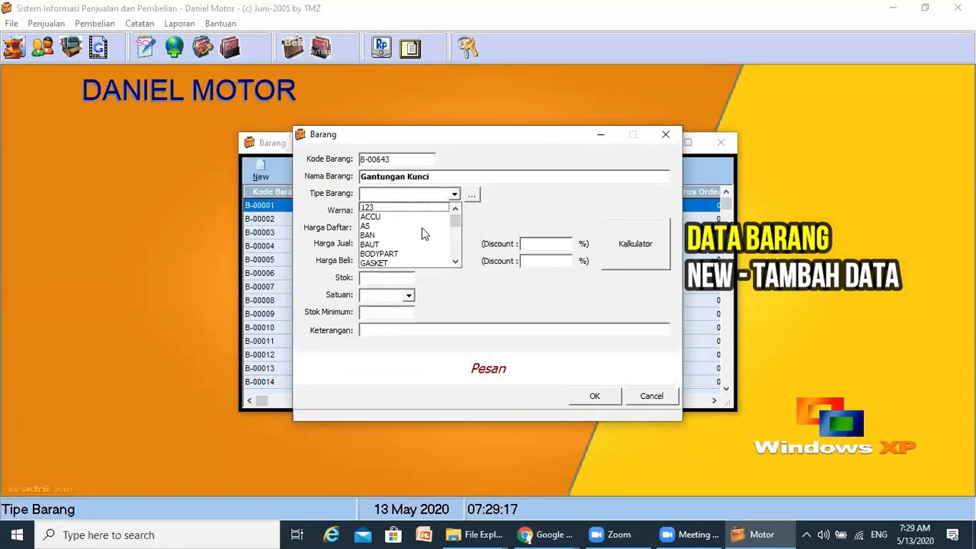
{"action": "left_click_drag", "start_coordinate": [458, 219], "coordinate": [457, 249]}
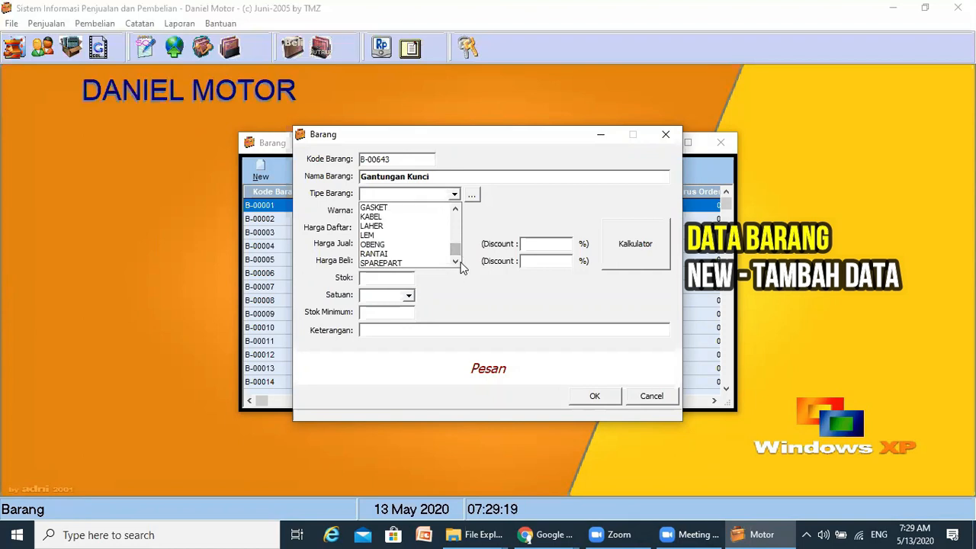
{"action": "left_click", "coordinate": [471, 196]}
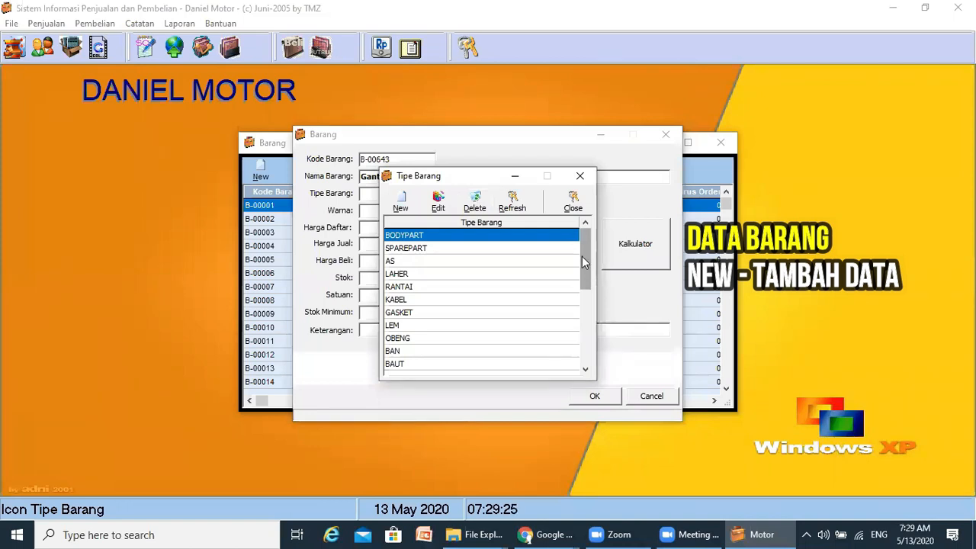
- Scroll through the item type list and start a blank new item type entry
{"action": "left_click_drag", "start_coordinate": [582, 257], "coordinate": [583, 324]}
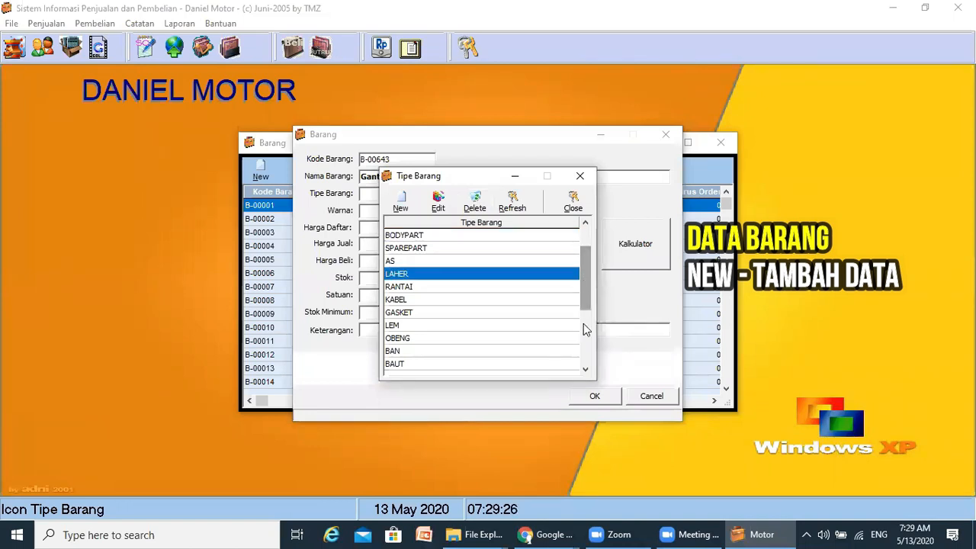
{"action": "left_click", "coordinate": [586, 370]}
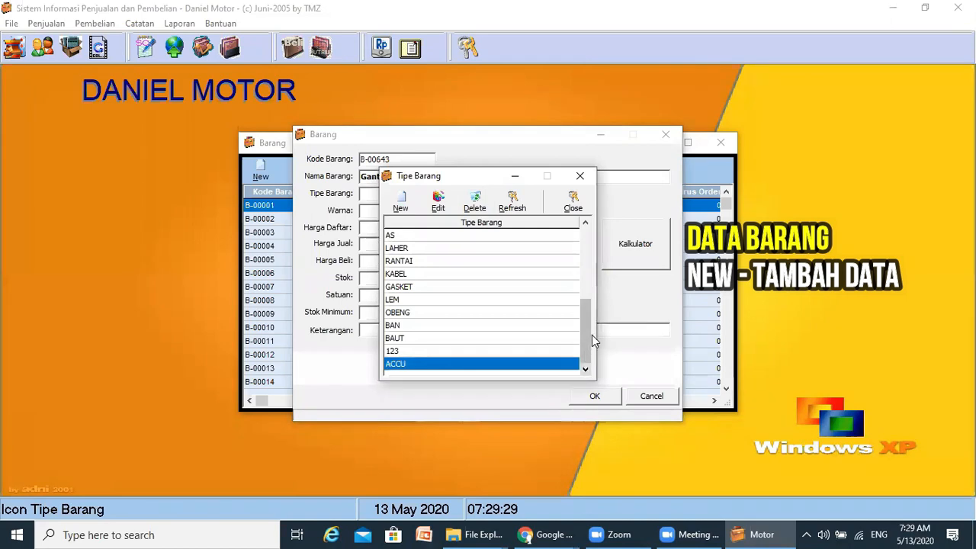
{"action": "left_click_drag", "start_coordinate": [588, 331], "coordinate": [582, 234]}
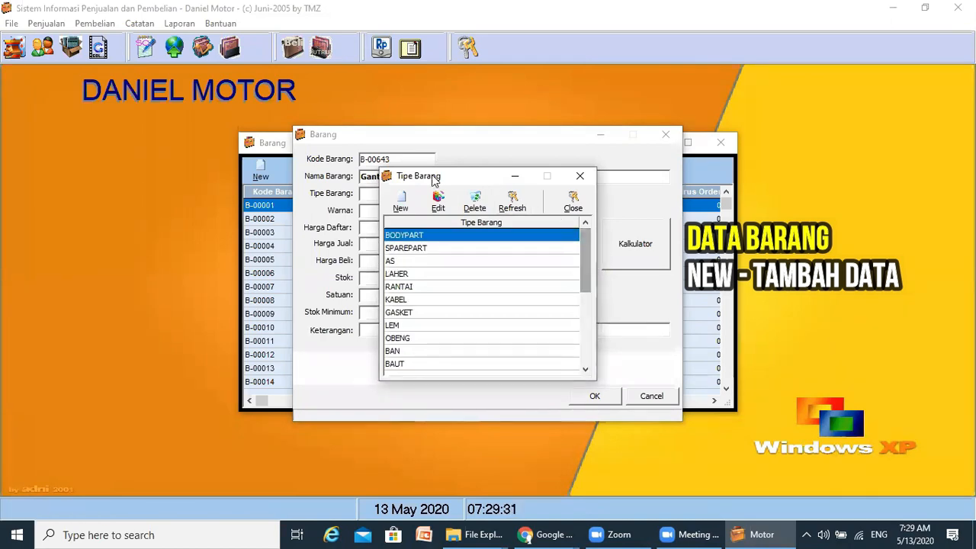
{"action": "left_click", "coordinate": [402, 202]}
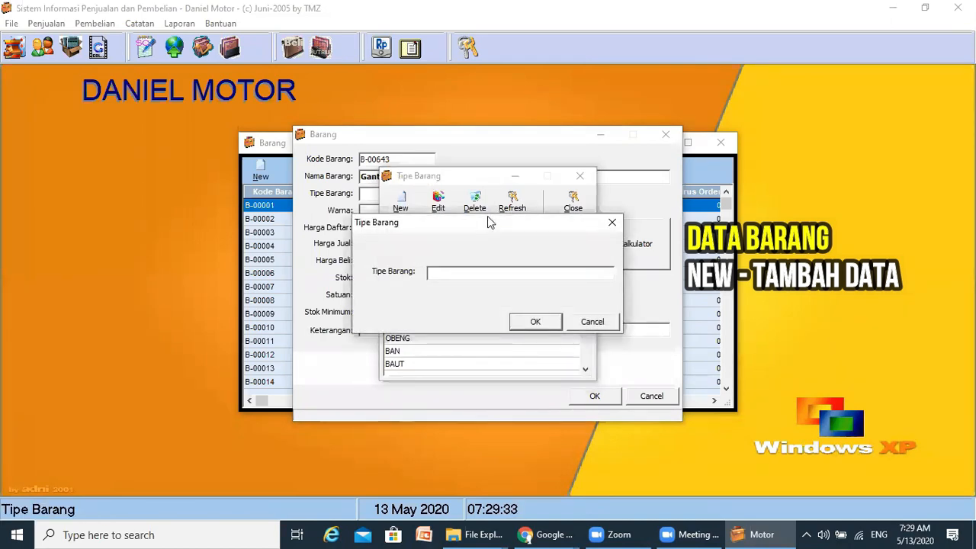
- Save ASESORIS as a new item type and close the entry form
{"action": "type", "text": "ASESORIS"}
{"action": "left_click", "coordinate": [538, 322]}
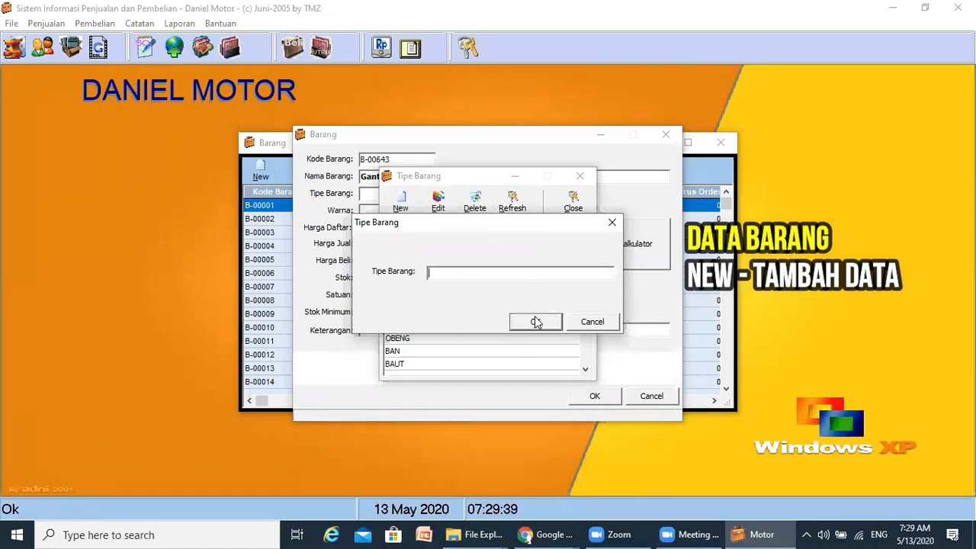
{"action": "left_click", "coordinate": [607, 322]}
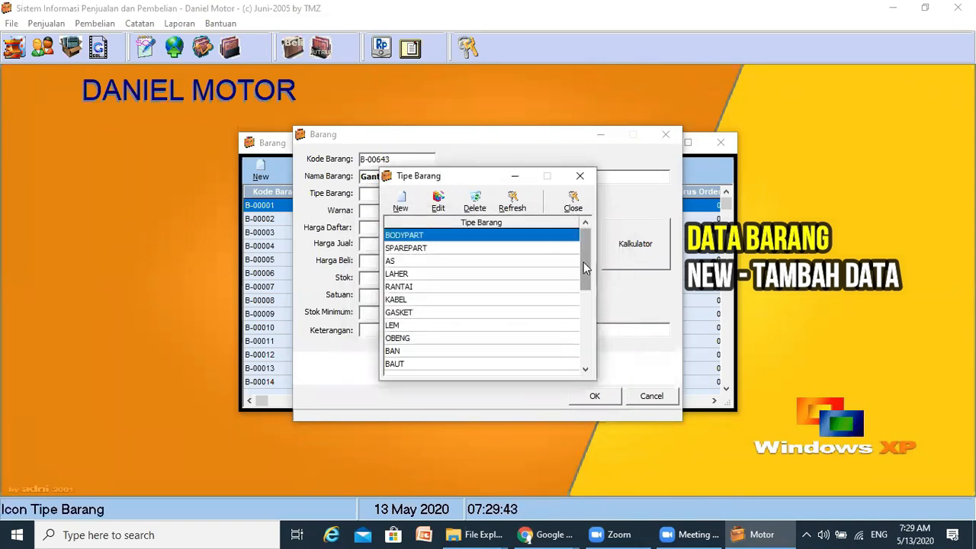
- Refresh and close the Tipe Barang list so ASESORIS shows in the item's type choices
{"action": "left_click_drag", "start_coordinate": [583, 263], "coordinate": [582, 321]}
{"action": "left_click", "coordinate": [586, 369]}
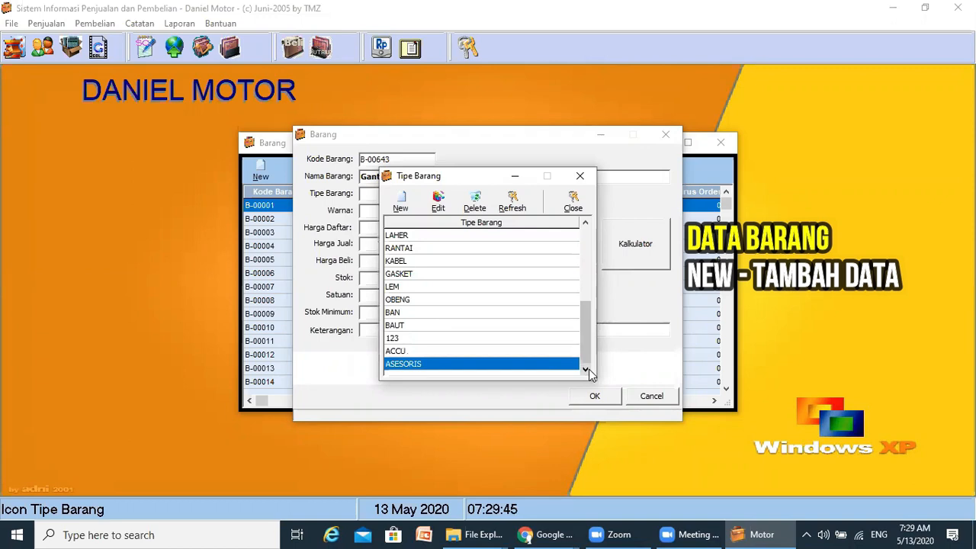
{"action": "left_click", "coordinate": [508, 202]}
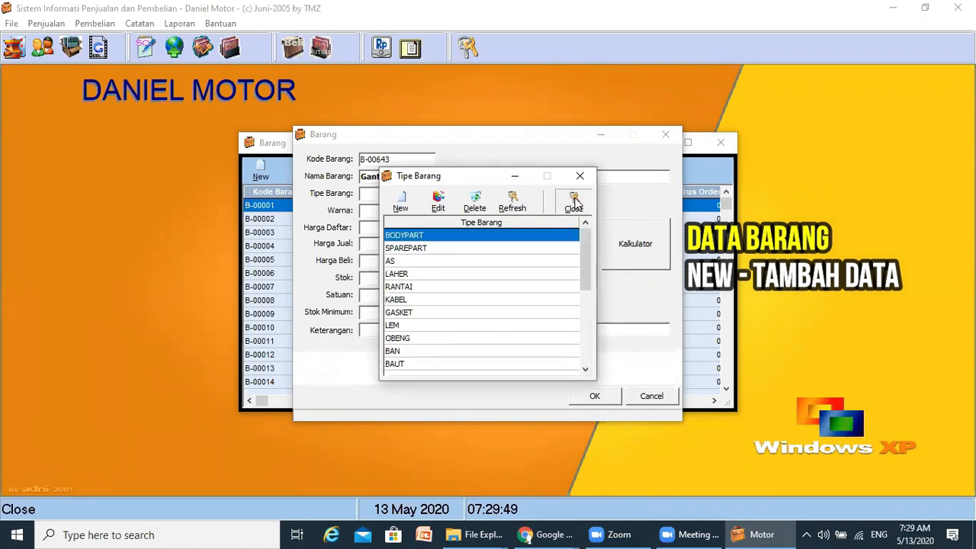
{"action": "left_click", "coordinate": [573, 200]}
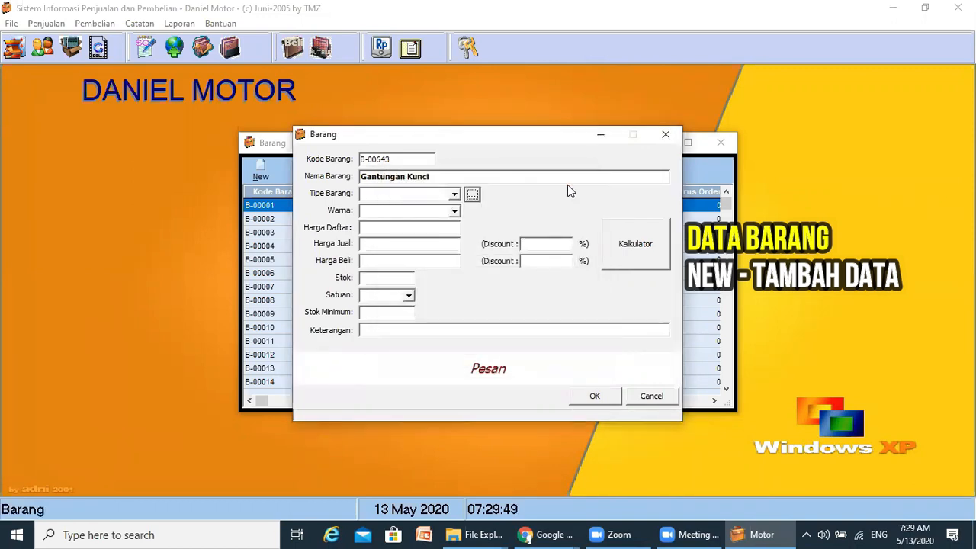
{"action": "left_click", "coordinate": [454, 196]}
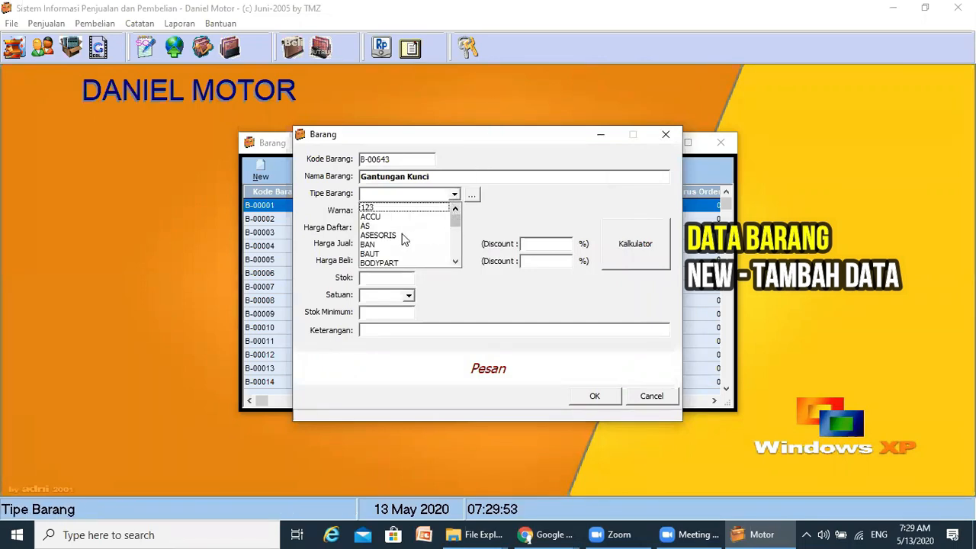
- Set the item's type to ASESORIS and colour to Hijau
{"action": "left_click", "coordinate": [388, 236]}
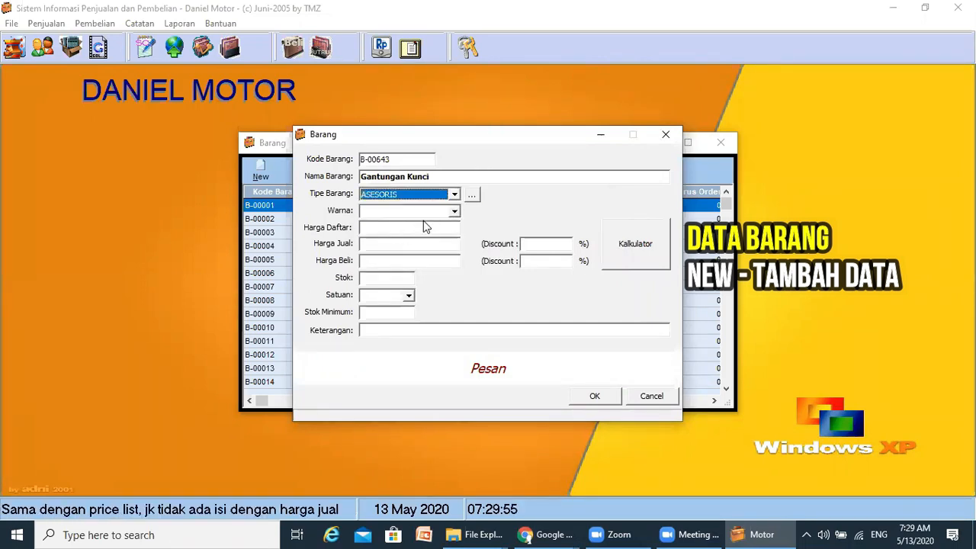
{"action": "left_click", "coordinate": [456, 213]}
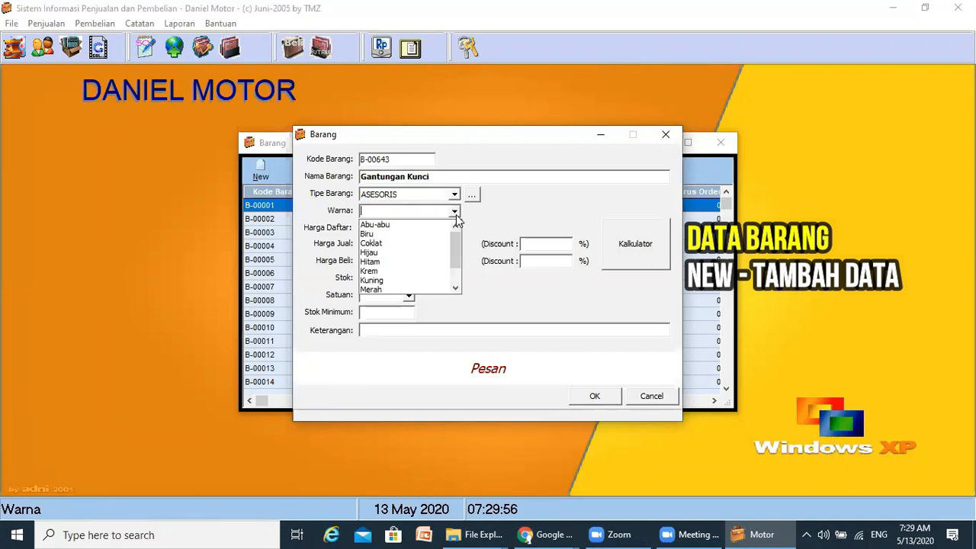
{"action": "left_click", "coordinate": [383, 254]}
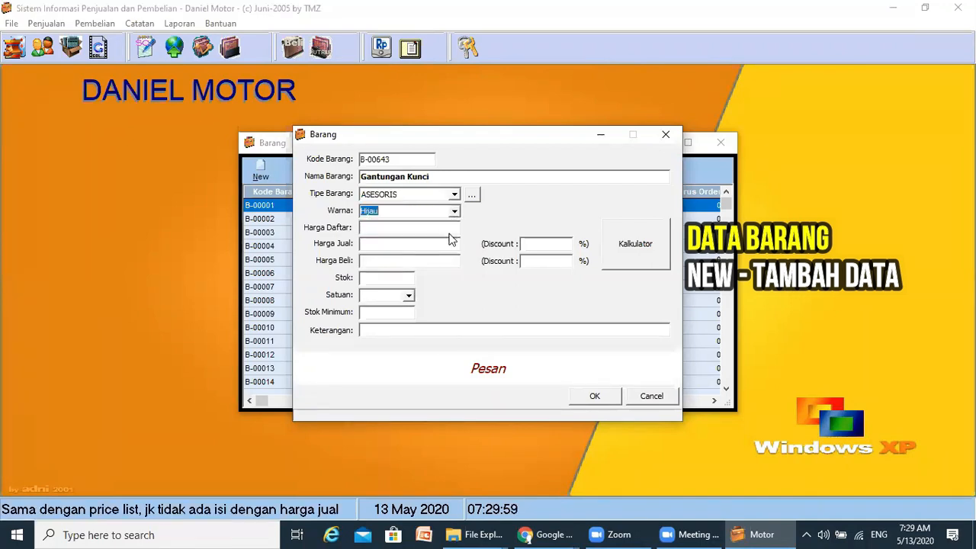
- Enter the list price, purchase price 12000, stock 10 and unit Pcs
{"action": "left_click", "coordinate": [424, 228]}
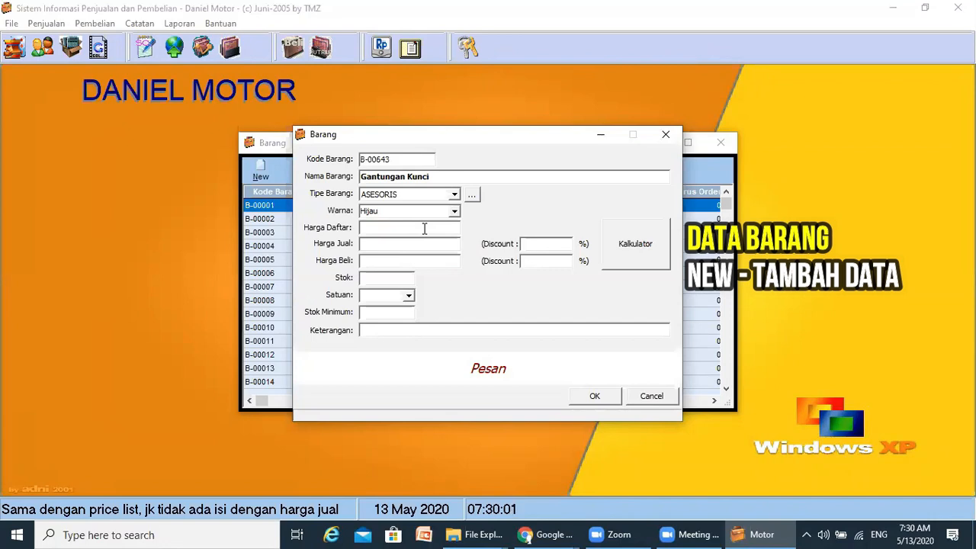
{"action": "type", "text": "15000"}
{"action": "key", "text": "Tab"}
{"action": "key", "text": "Tab"}
{"action": "key", "text": "Tab"}
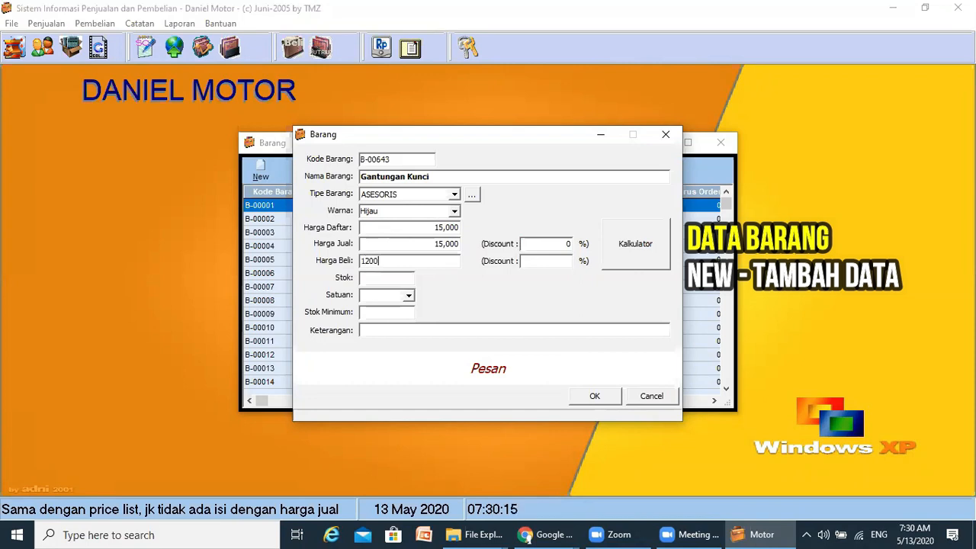
{"action": "type", "text": "12000"}
{"action": "key", "text": "Tab"}
{"action": "key", "text": "Tab"}
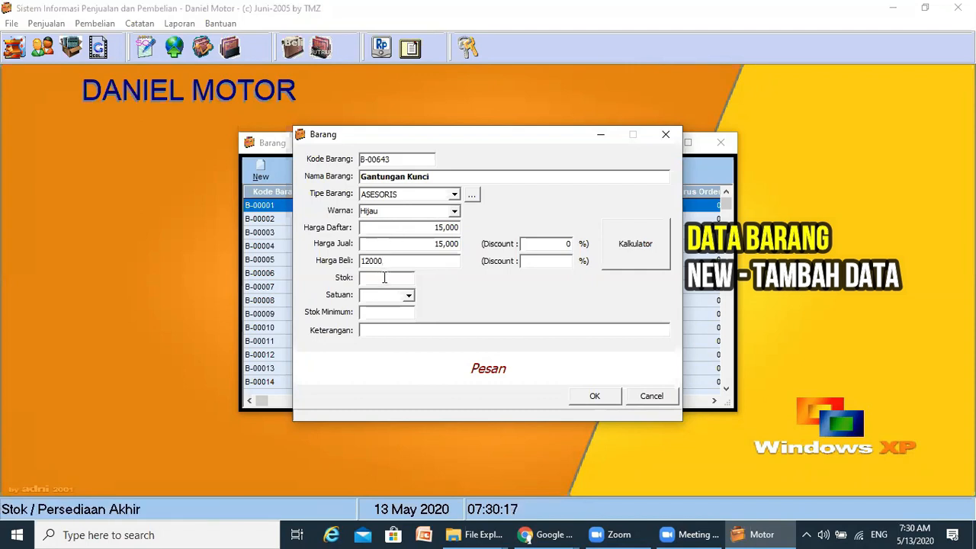
{"action": "type", "text": "10"}
{"action": "key", "text": "Tab"}
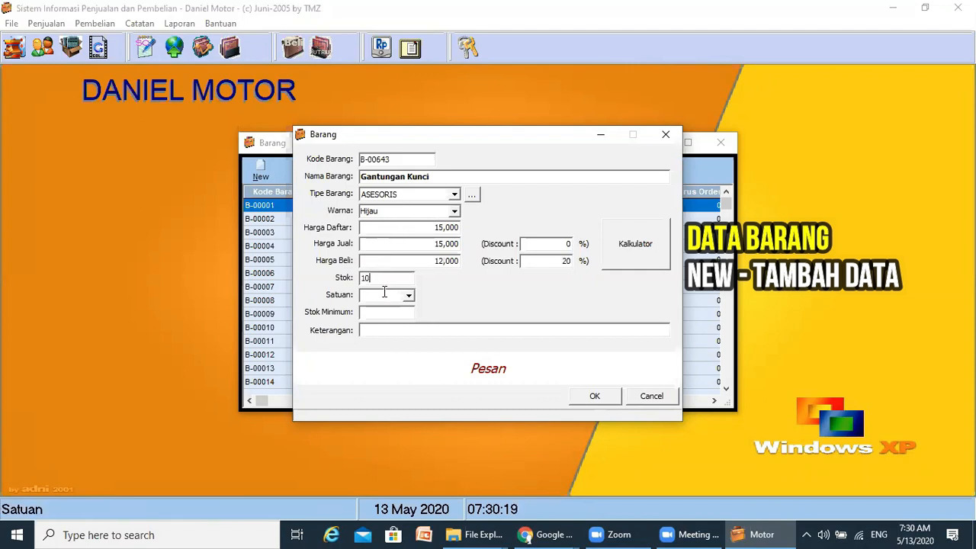
{"action": "left_click", "coordinate": [410, 296]}
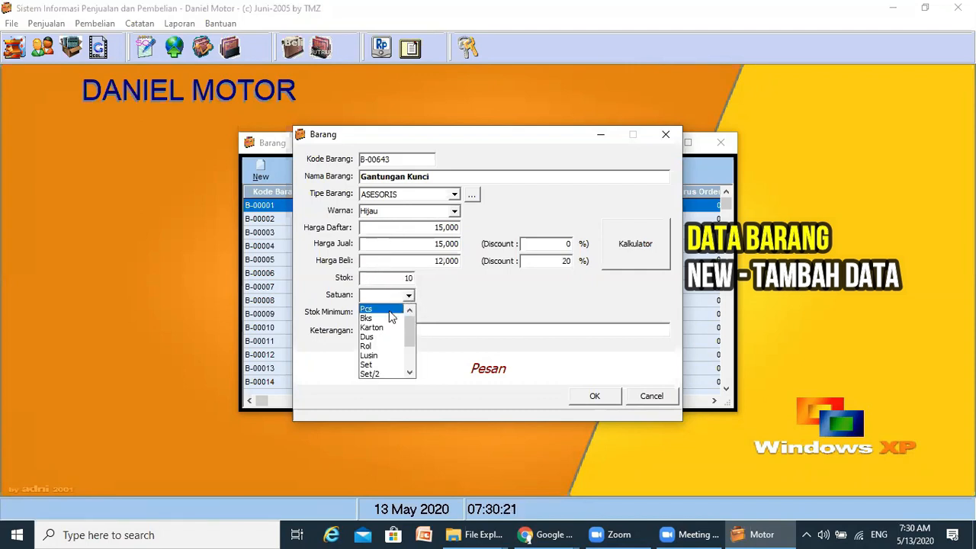
{"action": "left_click", "coordinate": [389, 309]}
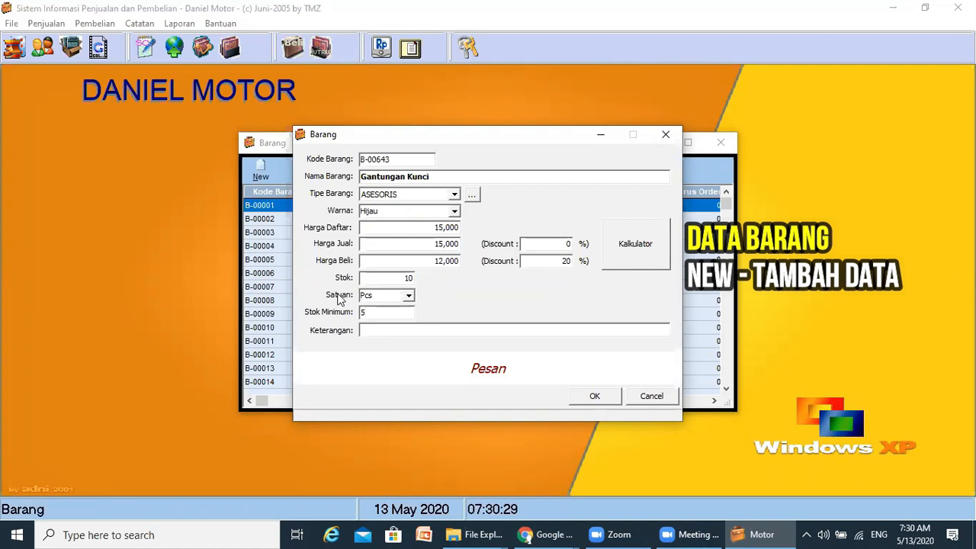
- Begin typing a 'New P' description, then close the Barang form without saving
{"action": "left_click", "coordinate": [428, 331]}
{"action": "type", "text": "nE"}
{"action": "key", "text": "BackSpace"}
{"action": "key", "text": "BackSpace"}
{"action": "type", "text": "E"}
{"action": "type", "text": "New P"}
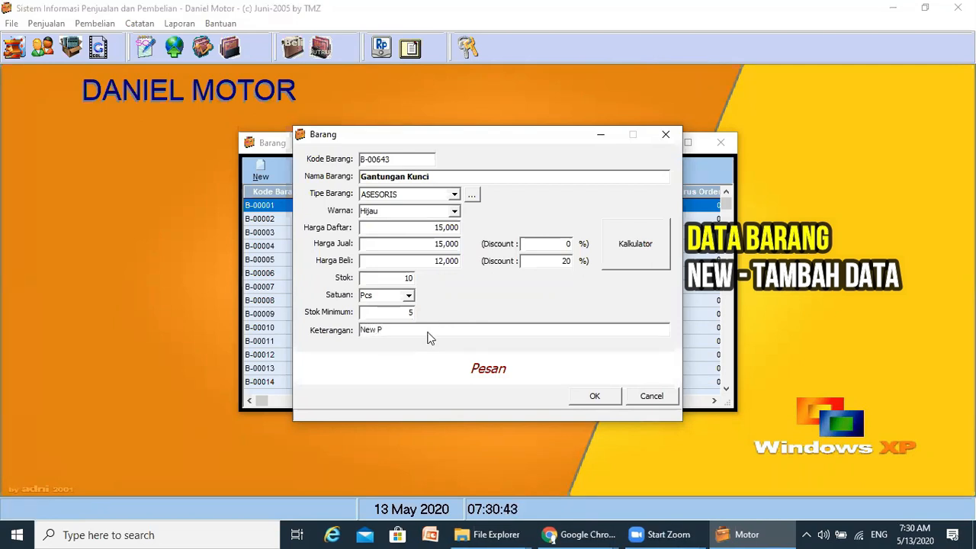
{"action": "left_click", "coordinate": [669, 135]}
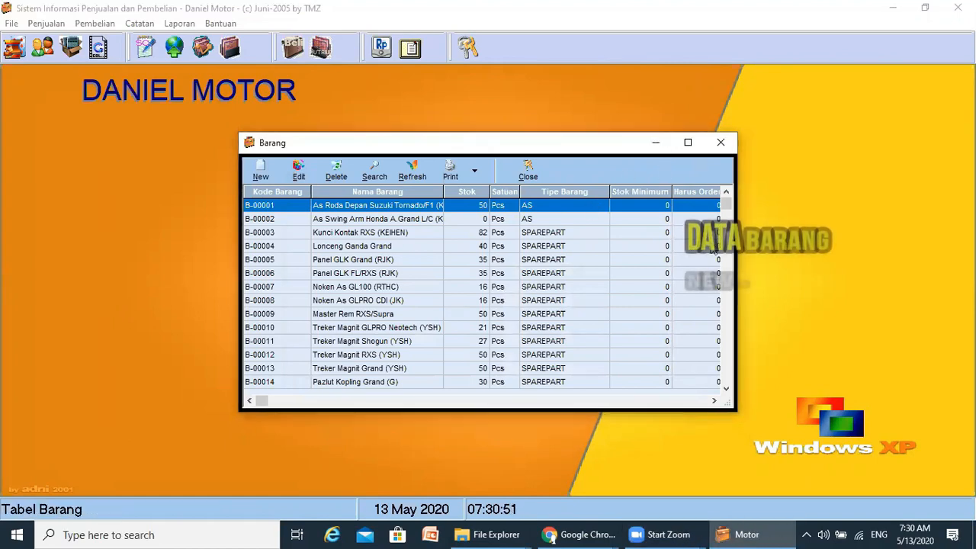
- Move near the end of the Barang grid and start new item record B-00643
{"action": "key", "text": "ctrl+End"}
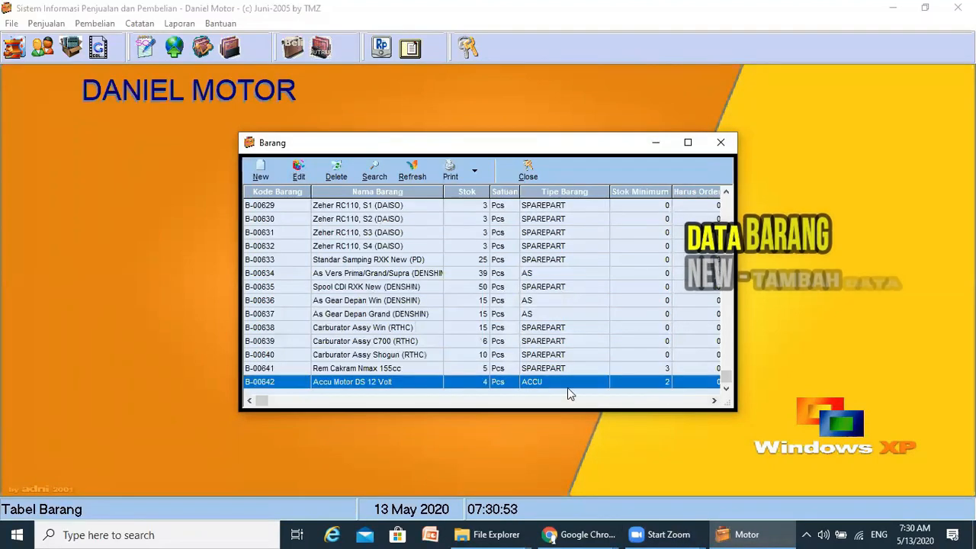
{"action": "key", "text": "Up"}
{"action": "key", "text": "Up"}
{"action": "key", "text": "Up"}
{"action": "key", "text": "Up"}
{"action": "key", "text": "Up"}
{"action": "key", "text": "Up"}
{"action": "key", "text": "Up"}
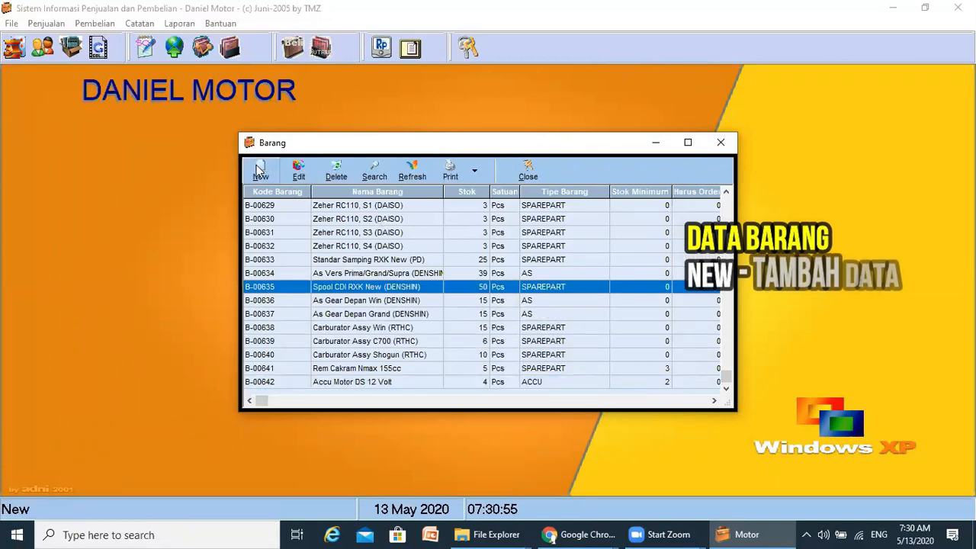
{"action": "left_click", "coordinate": [260, 169]}
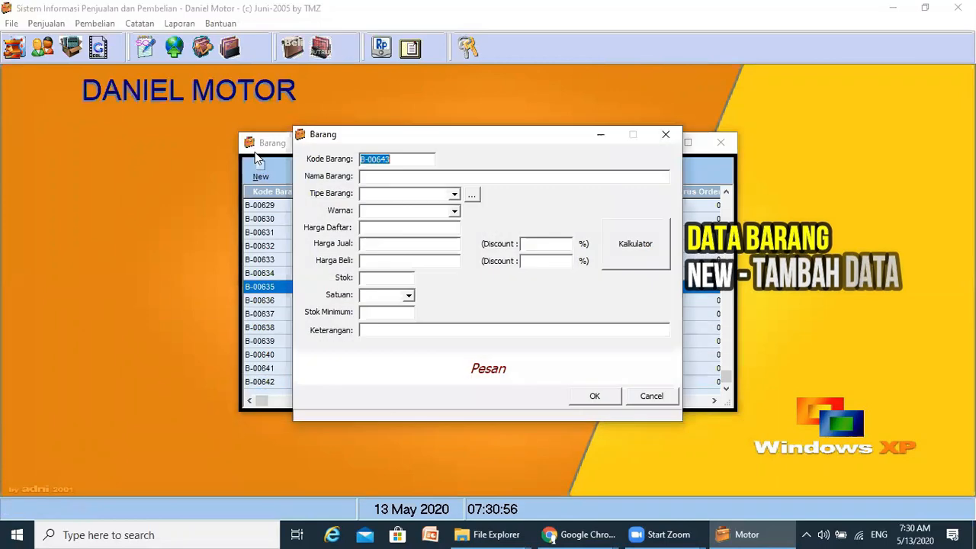
- Name the new item 'Gantungan Kunci'
{"action": "left_click", "coordinate": [401, 177]}
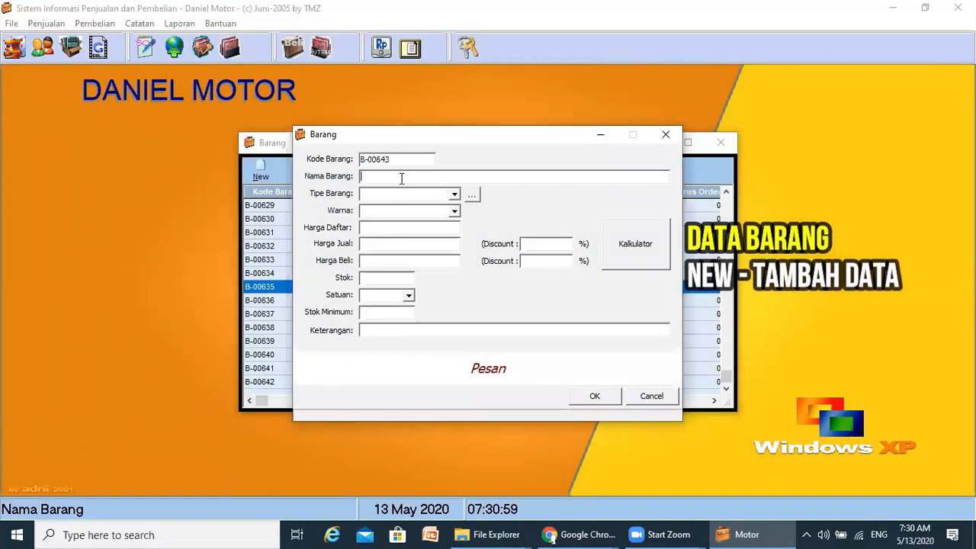
{"action": "type", "text": "GAntu"}
{"action": "key", "text": "BackSpace"}
{"action": "key", "text": "BackSpace"}
{"action": "key", "text": "BackSpace"}
{"action": "type", "text": "antungan Kunci"}
{"action": "key", "text": "Tab"}
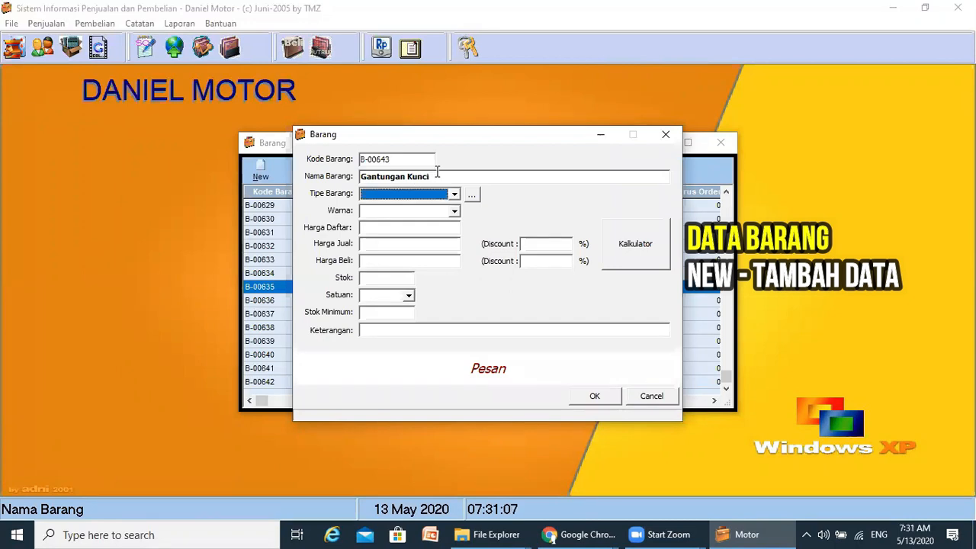
- Choose ASESORIS as the item type and Hijau as the colour
{"action": "left_click", "coordinate": [454, 193]}
{"action": "left_click", "coordinate": [397, 236]}
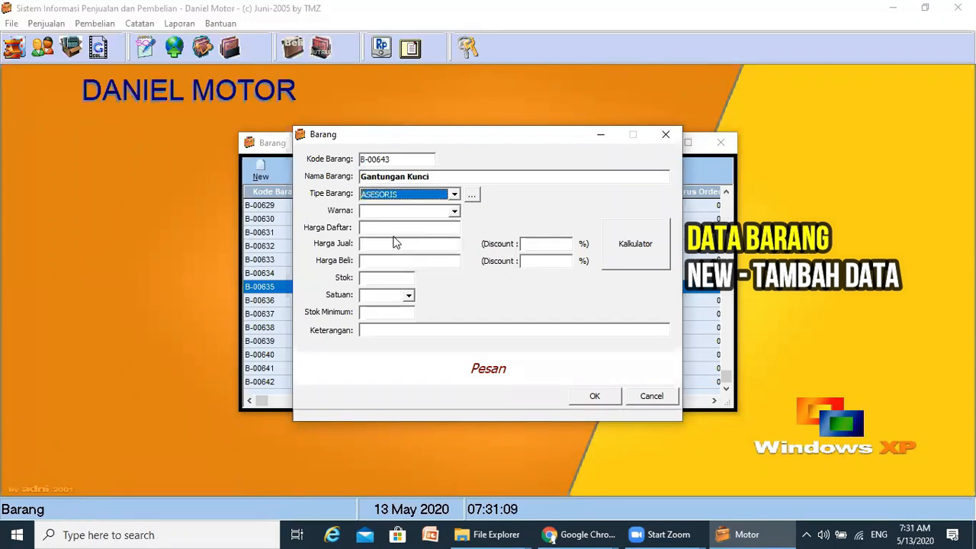
{"action": "key", "text": "Tab"}
{"action": "left_click", "coordinate": [455, 214]}
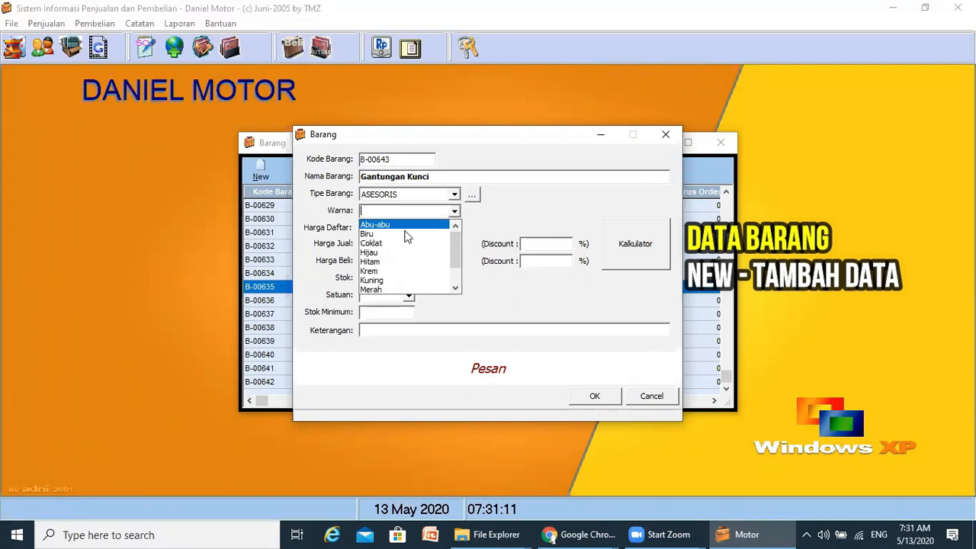
{"action": "left_click", "coordinate": [388, 248]}
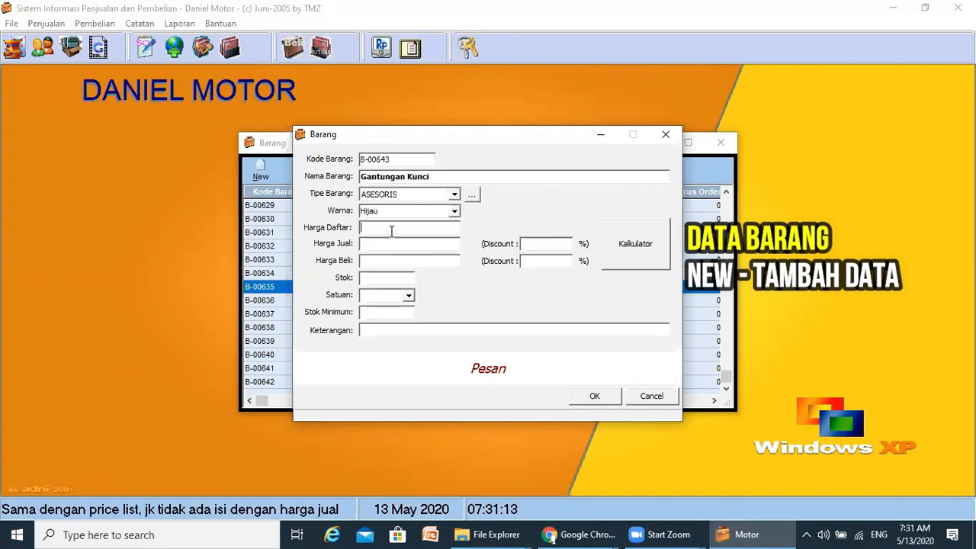
- Set list and selling price to 15000 and purchase price to 12000
{"action": "type", "text": "1"}
{"action": "key", "text": "shift+Left"}
{"action": "key", "text": "shift+Left"}
{"action": "key", "text": "shift+Left"}
{"action": "key", "text": "shift+Left"}
{"action": "key", "text": "ctrl+c"}
{"action": "left_click", "coordinate": [379, 243]}
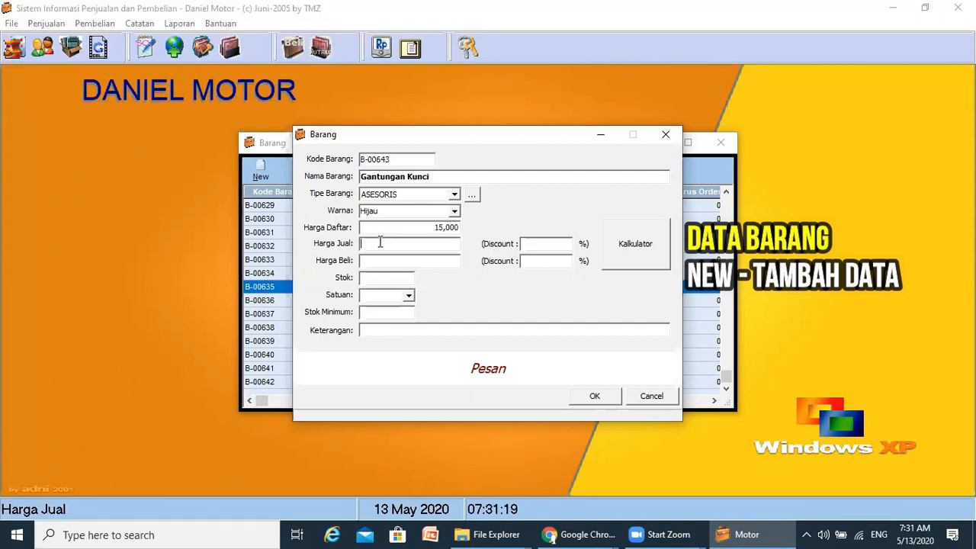
{"action": "key", "text": "ctrl+v"}
{"action": "left_click", "coordinate": [385, 260]}
{"action": "type", "text": "0"}
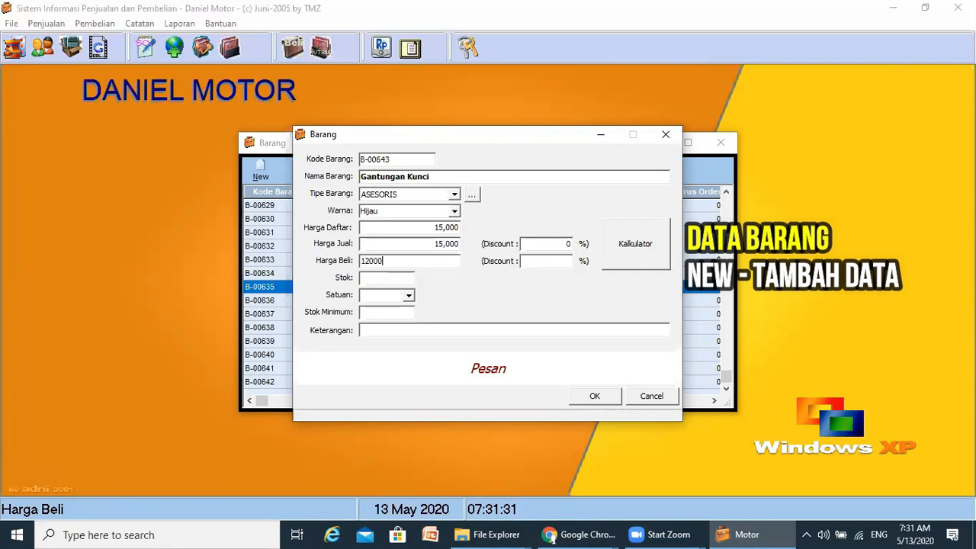
{"action": "type", "text": "00"}
{"action": "key", "text": "Tab"}
- Give Gantungan Kunci a stock of 10 with unit Pcs
{"action": "left_click", "coordinate": [385, 276]}
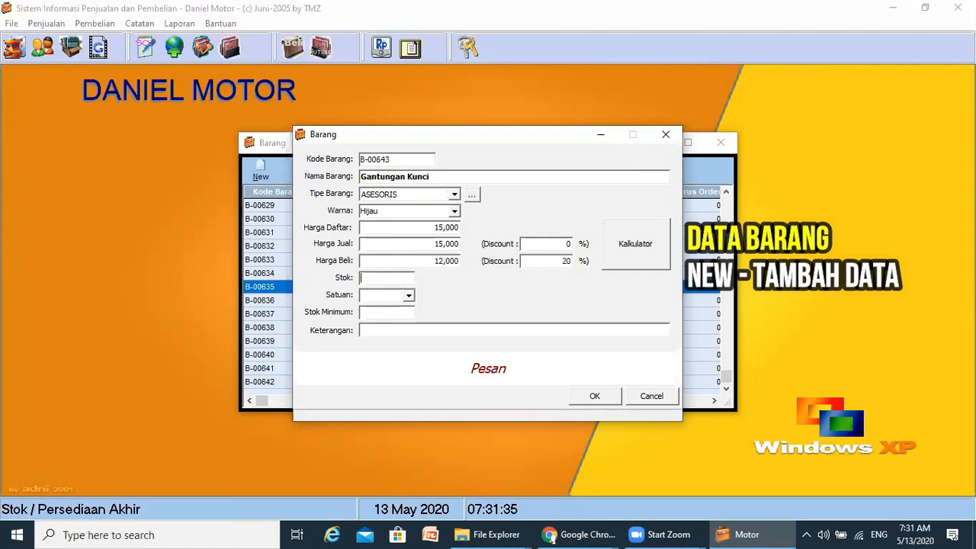
{"action": "type", "text": "10"}
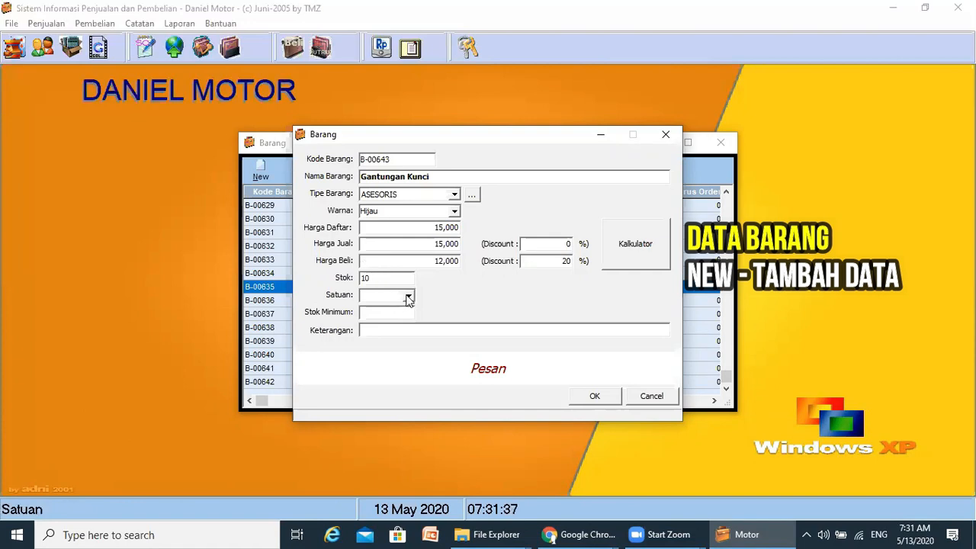
{"action": "left_click", "coordinate": [409, 295]}
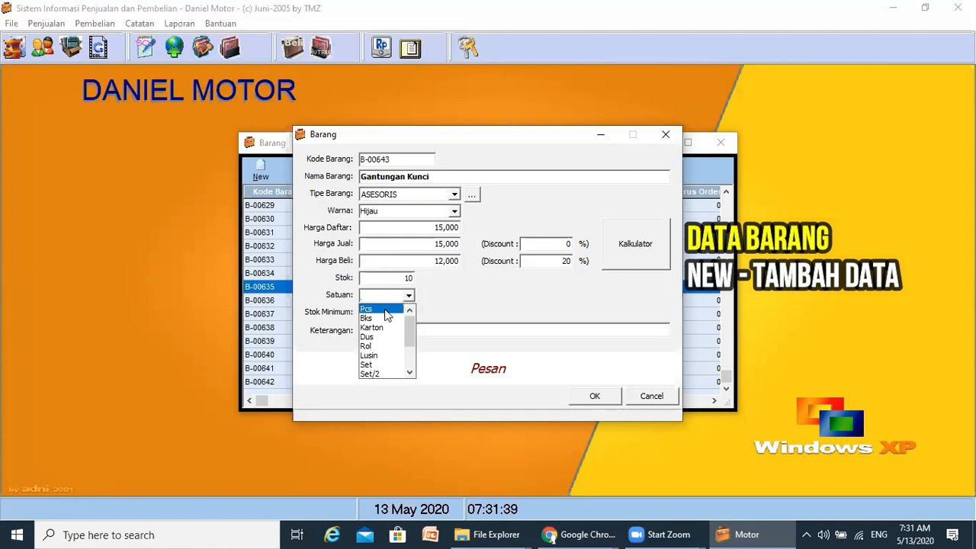
{"action": "left_click", "coordinate": [385, 310]}
- Set minimum stock 5 and the note 'New Product', then save the item
{"action": "left_click", "coordinate": [388, 313]}
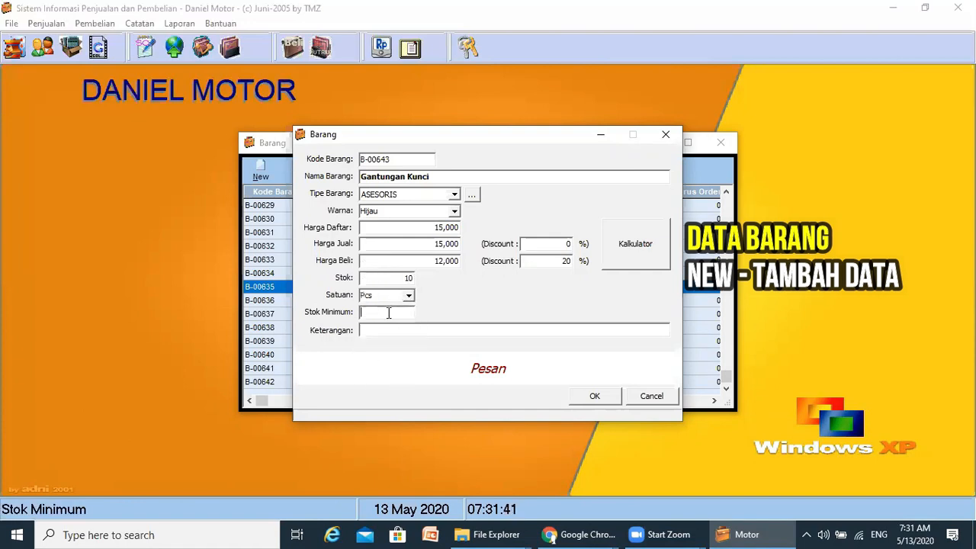
{"action": "type", "text": "5"}
{"action": "key", "text": "Tab"}
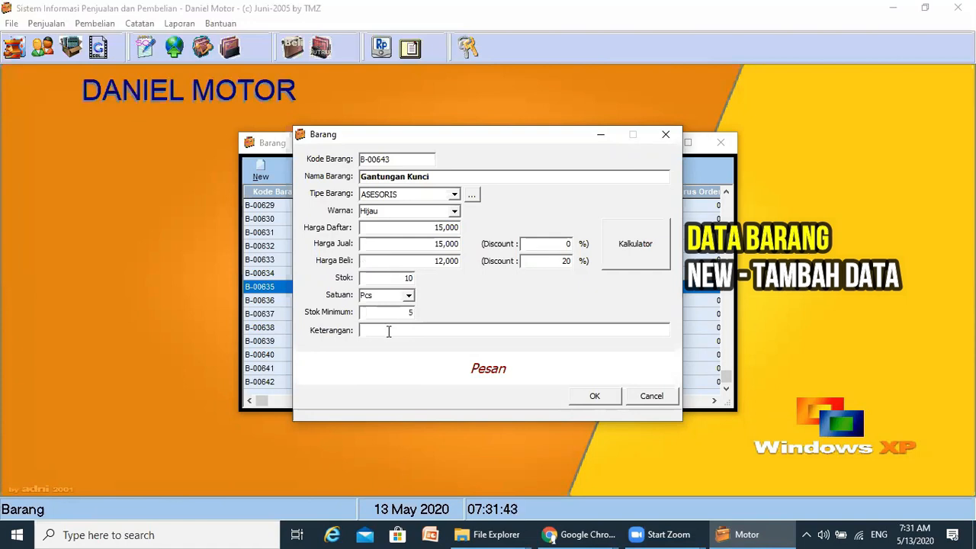
{"action": "type", "text": "New.Product"}
{"action": "left_click", "coordinate": [594, 397]}
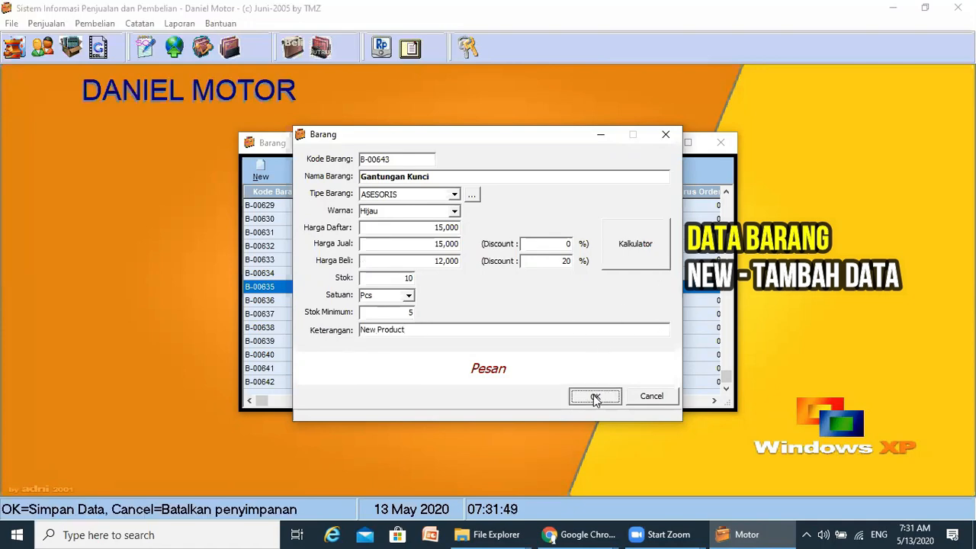
- Sort Barang by Kode Barang descending to confirm B-00643, close the list, open Penjualan
{"action": "key", "text": "Escape"}
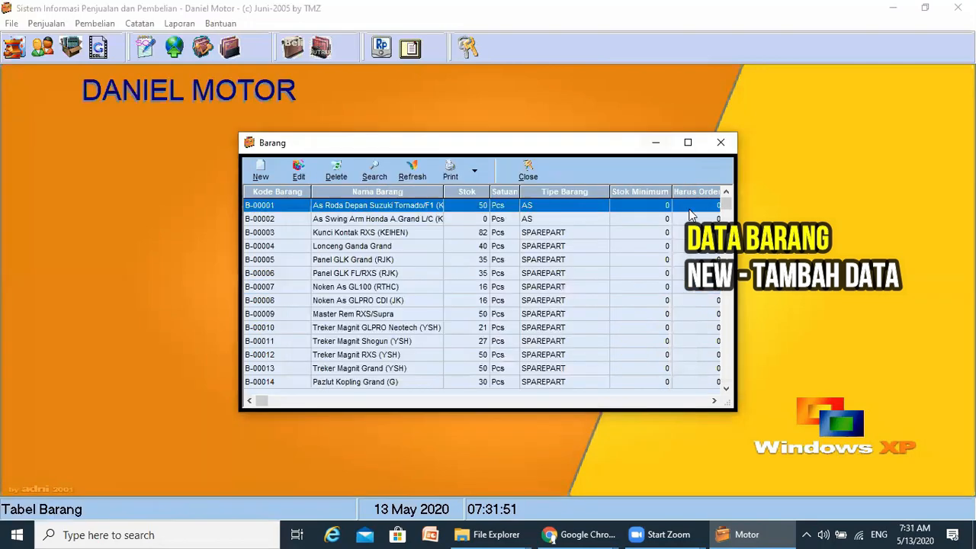
{"action": "double_click", "coordinate": [297, 194]}
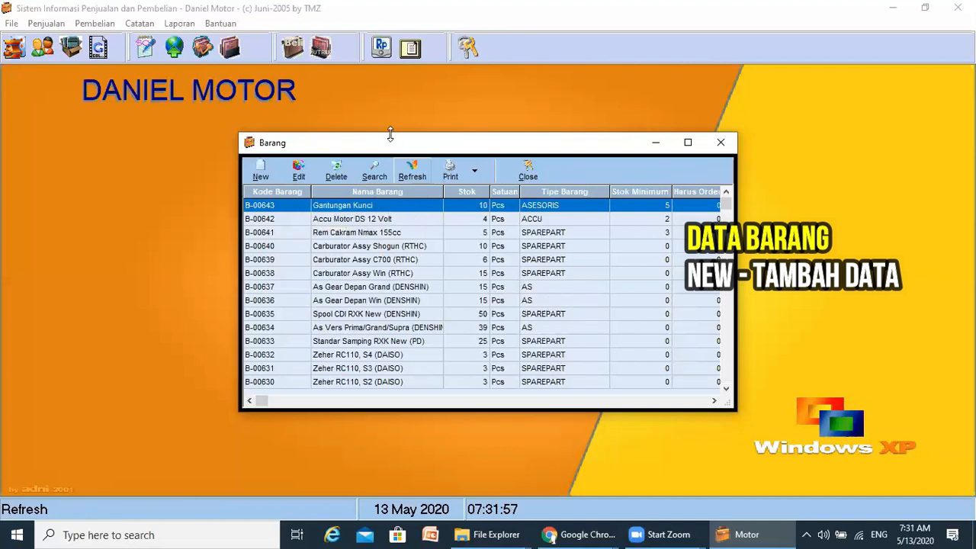
{"action": "left_click", "coordinate": [534, 170]}
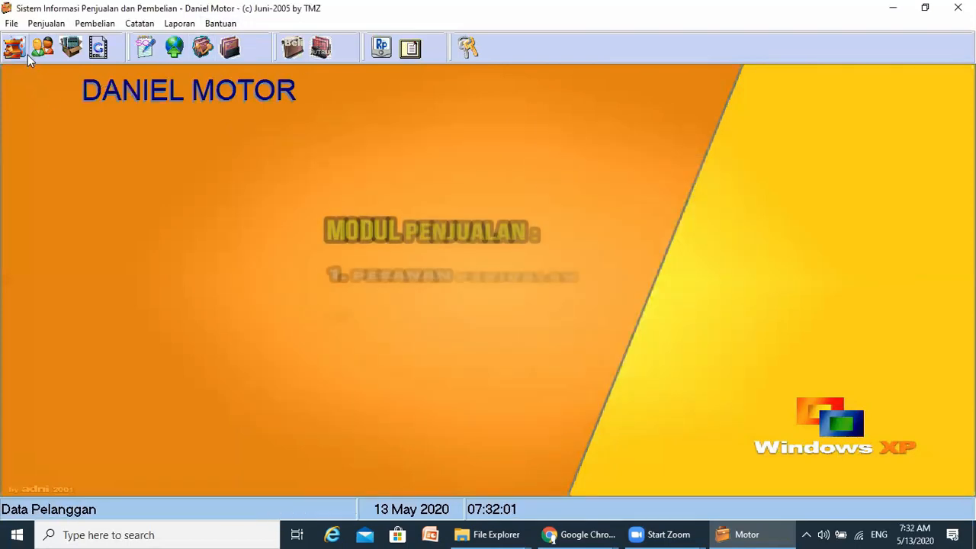
{"action": "left_click", "coordinate": [46, 24]}
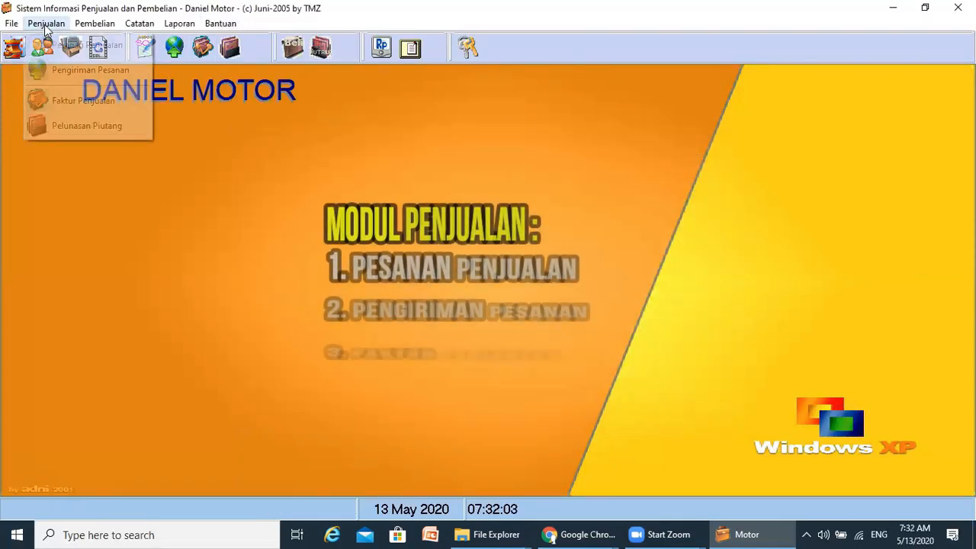
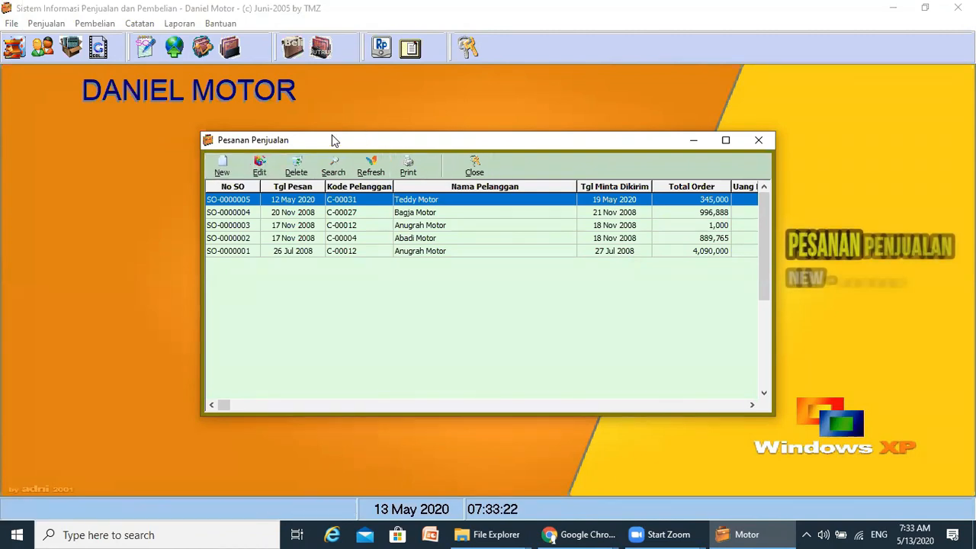
- Nudge the Pesanan Penjualan order list window slightly upward
{"action": "left_click_drag", "start_coordinate": [331, 139], "coordinate": [334, 103]}
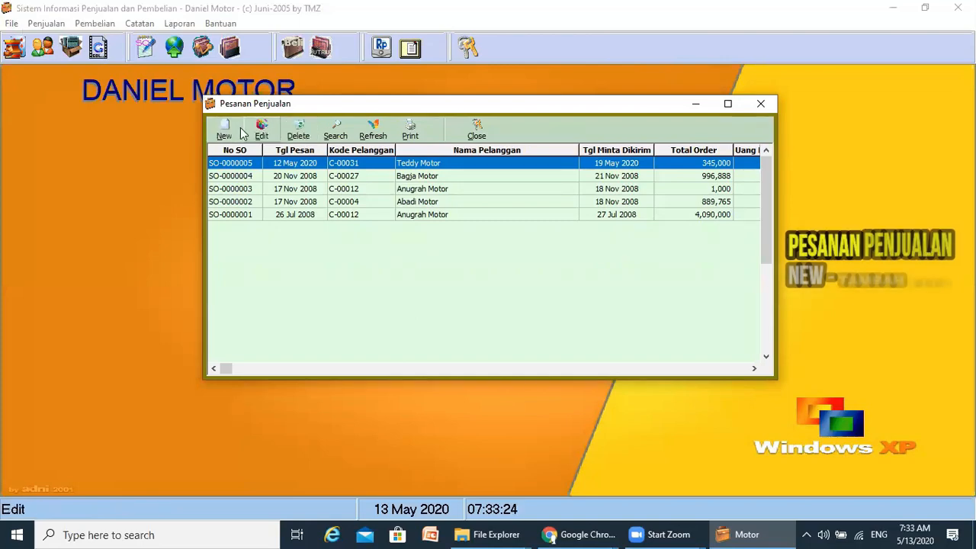
- Create a new order for Marcus Motor with requested delivery on 20 May 2020
{"action": "left_click", "coordinate": [224, 131]}
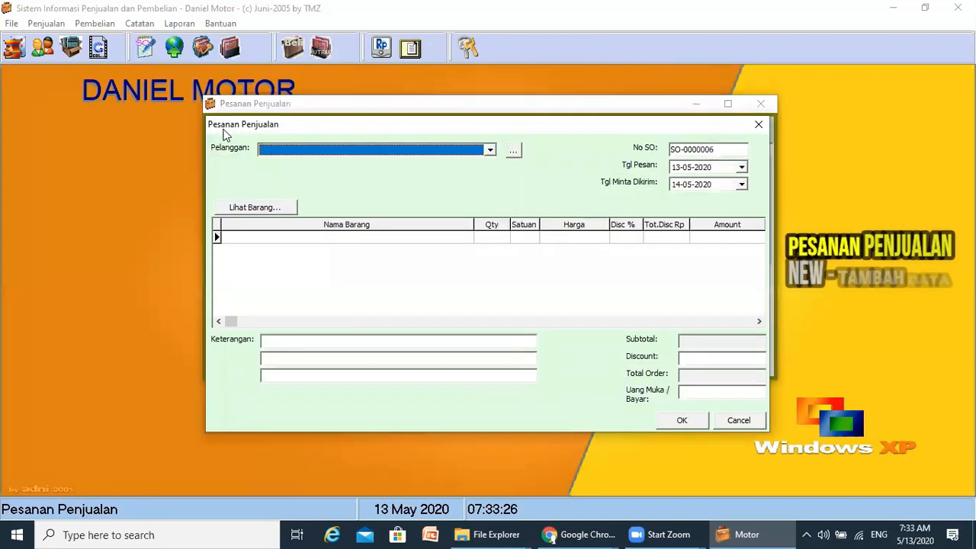
{"action": "left_click", "coordinate": [490, 150]}
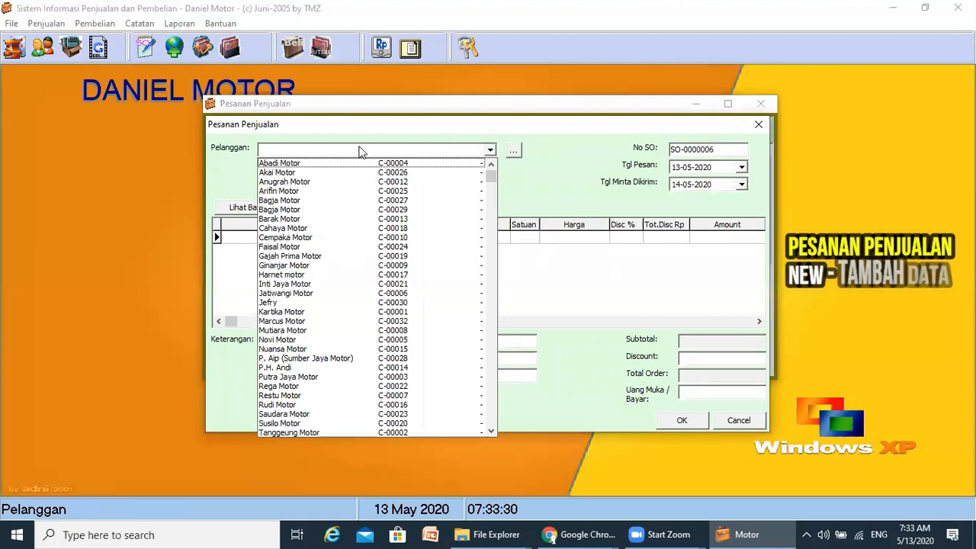
{"action": "key", "text": "m"}
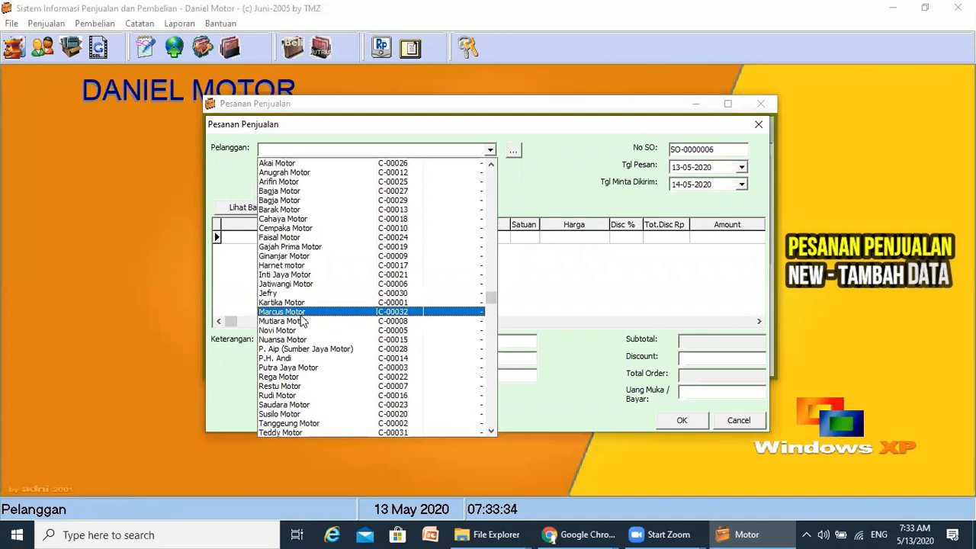
{"action": "key", "text": "Return"}
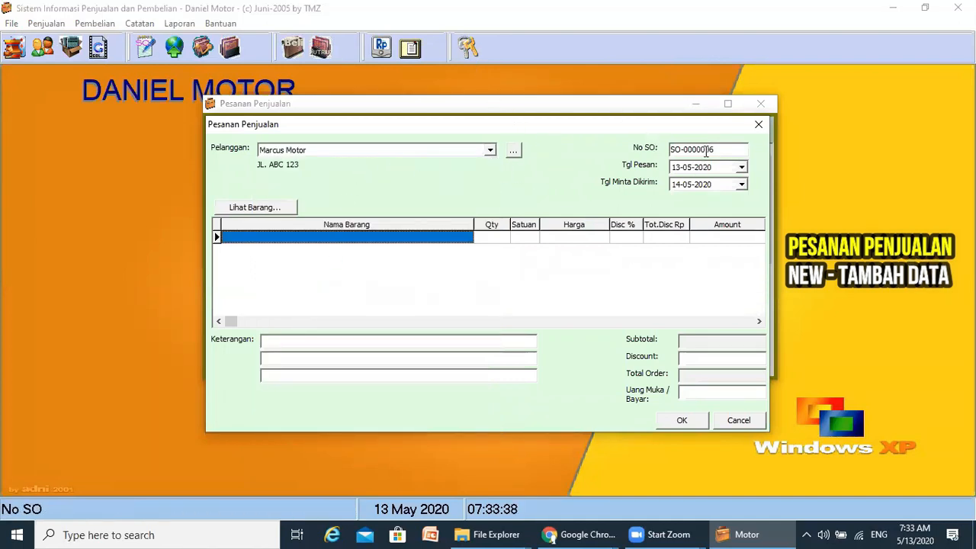
{"action": "left_click", "coordinate": [742, 184]}
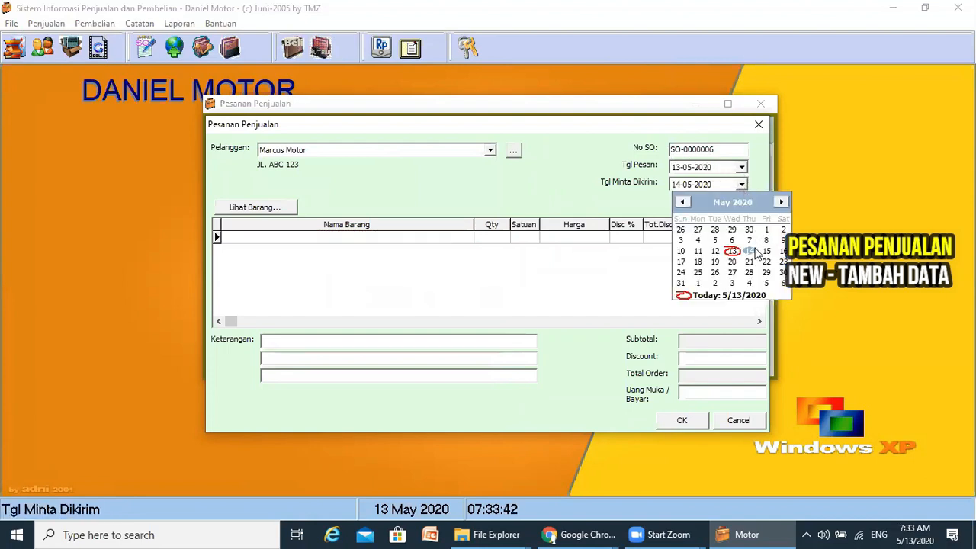
{"action": "left_click", "coordinate": [729, 262]}
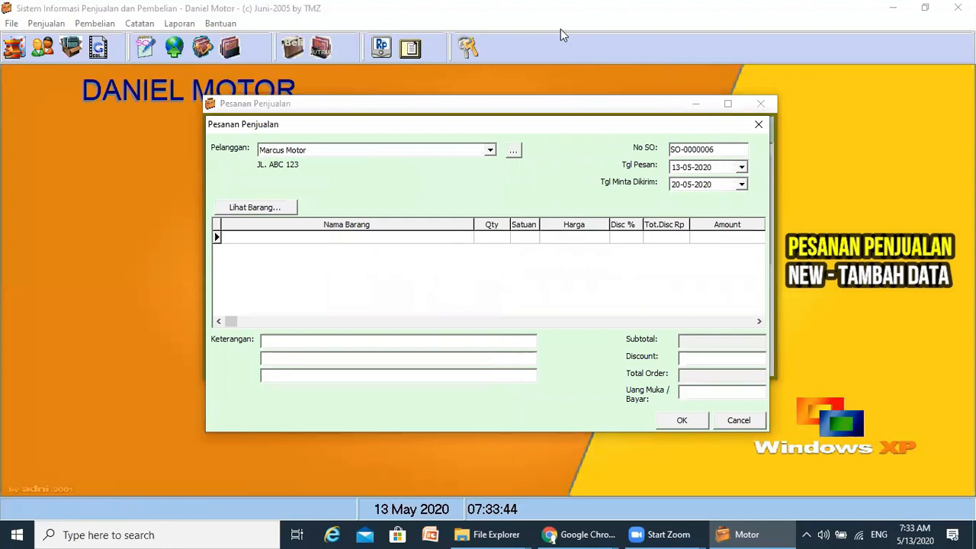
- Add 5 Pcs of Gantungan Kunci to the order at the 15,000 price
{"action": "left_click", "coordinate": [468, 239]}
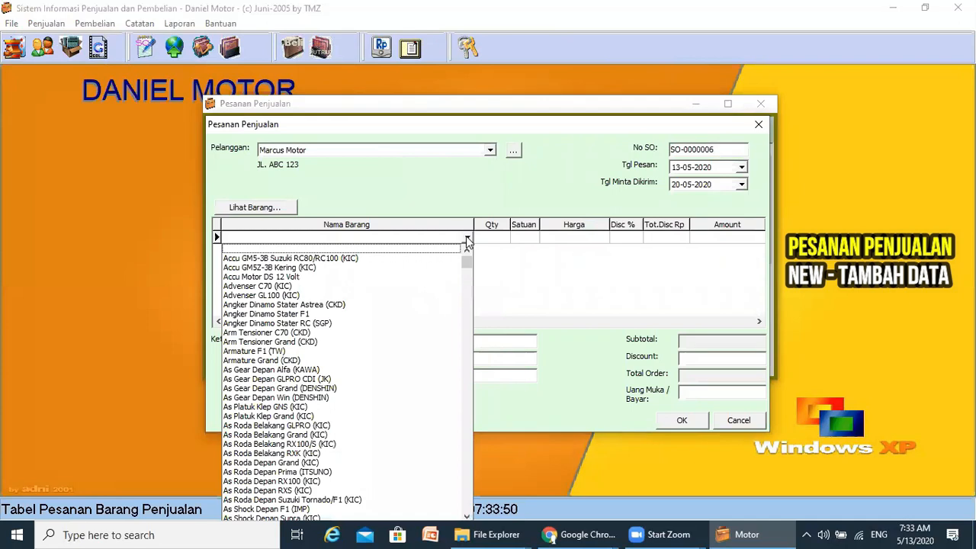
{"action": "type", "text": "g"}
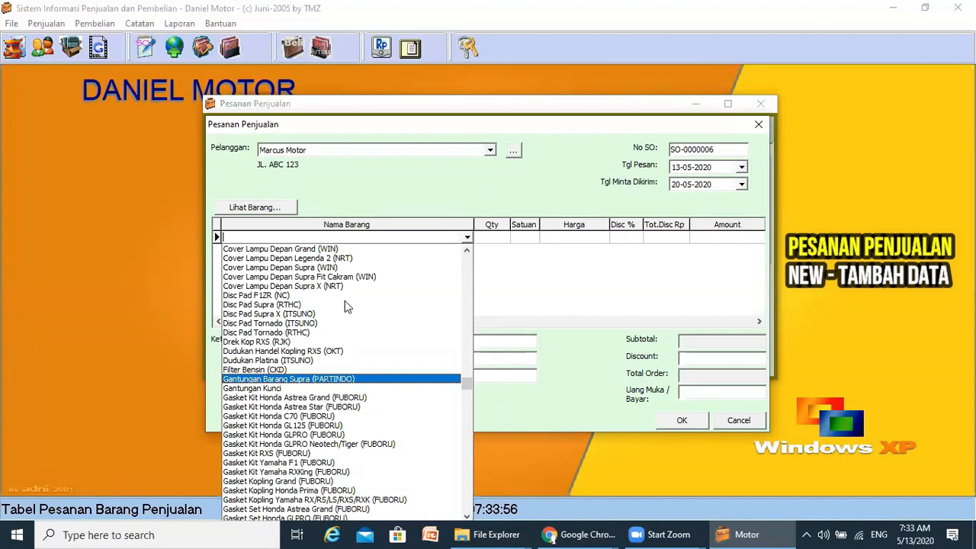
{"action": "left_click", "coordinate": [258, 390]}
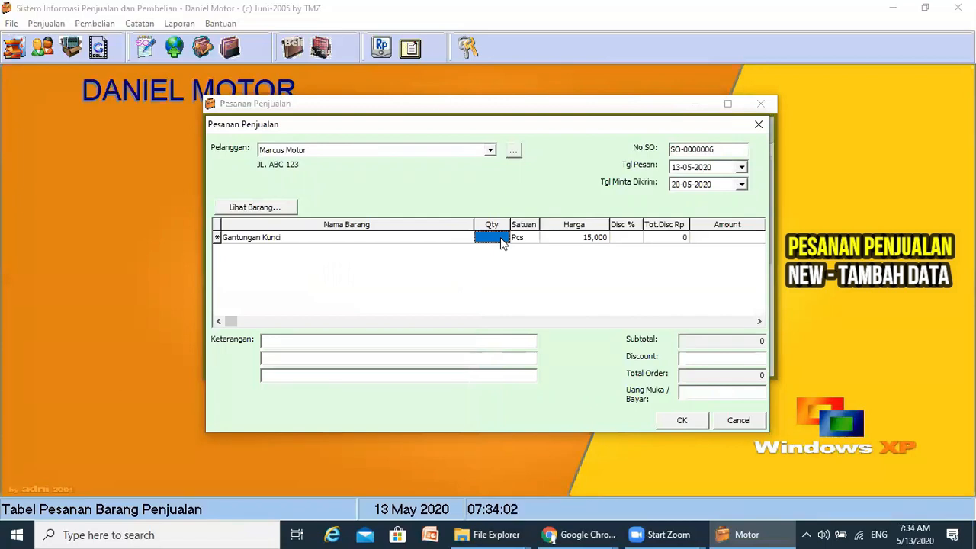
{"action": "type", "text": "5"}
{"action": "key", "text": "Return"}
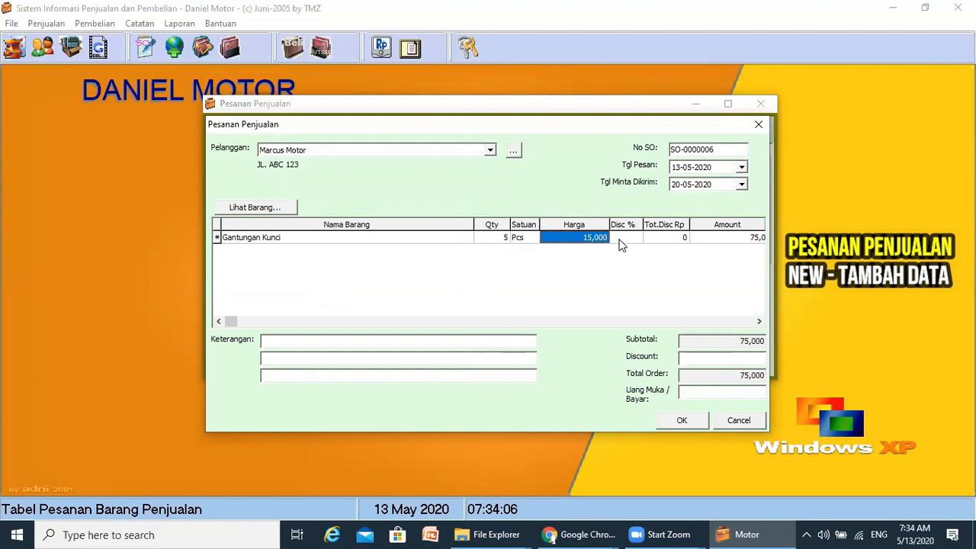
{"action": "key", "text": "Return"}
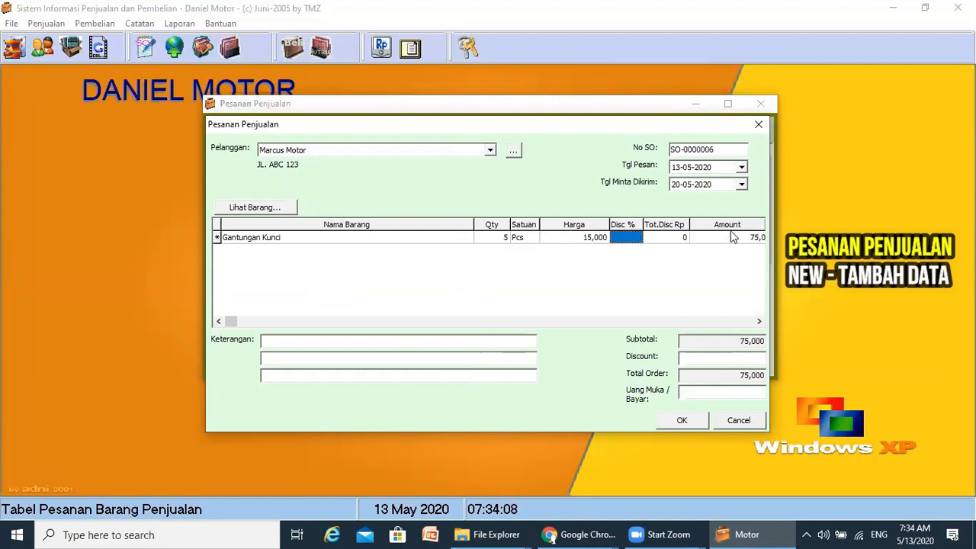
- Give the Gantungan Kunci line a 2% discount, for an amount of 73,500
{"action": "left_click_drag", "start_coordinate": [764, 224], "coordinate": [751, 225]}
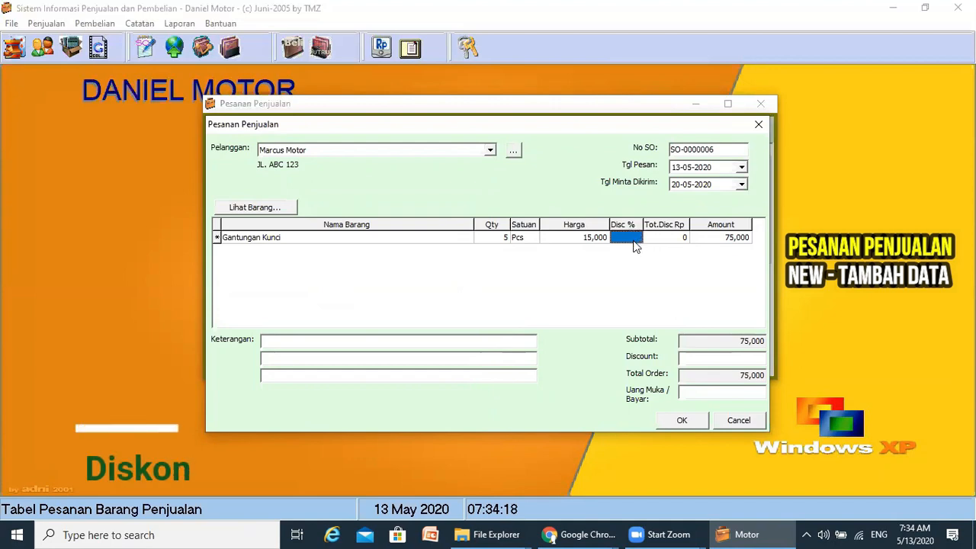
{"action": "type", "text": "2"}
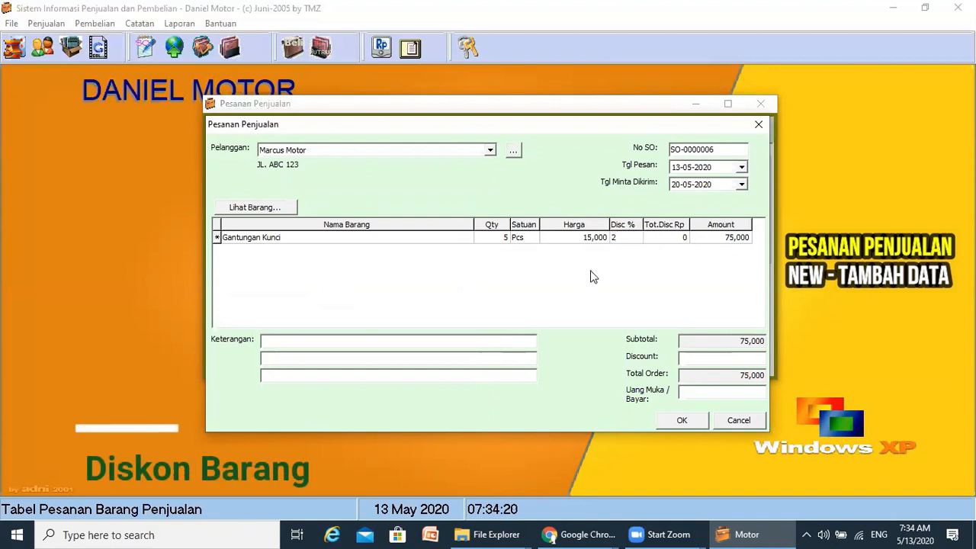
{"action": "key", "text": "Return"}
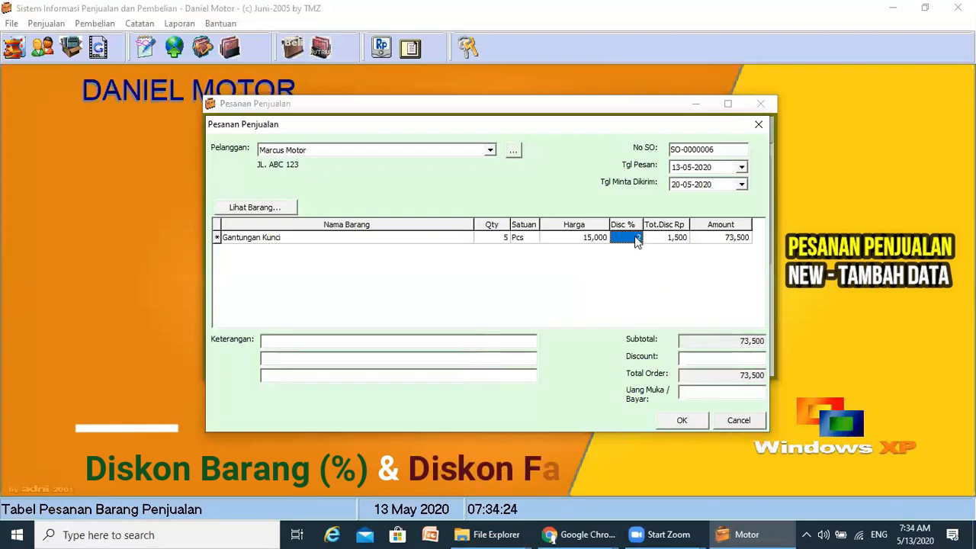
{"action": "type", "text": "3"}
{"action": "key", "text": "Return"}
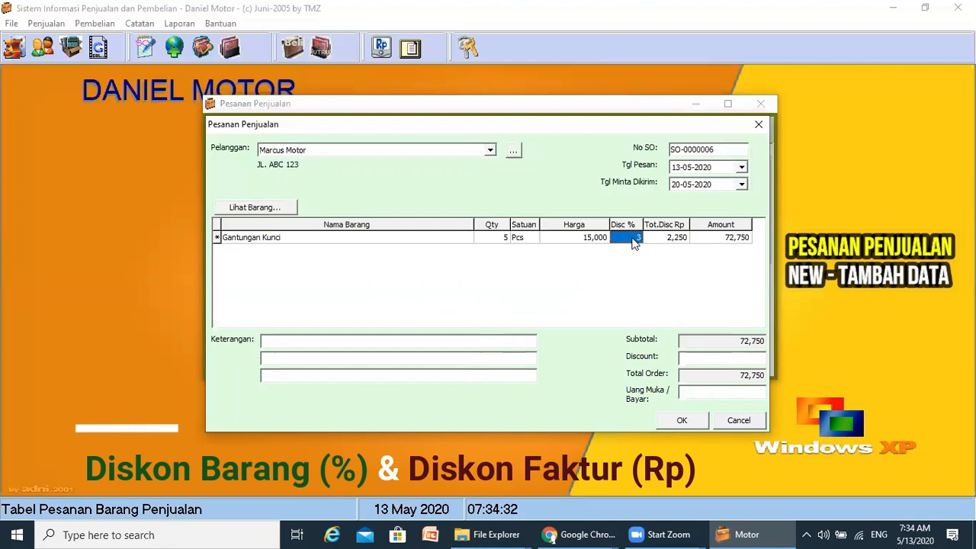
{"action": "type", "text": "2"}
{"action": "key", "text": "Return"}
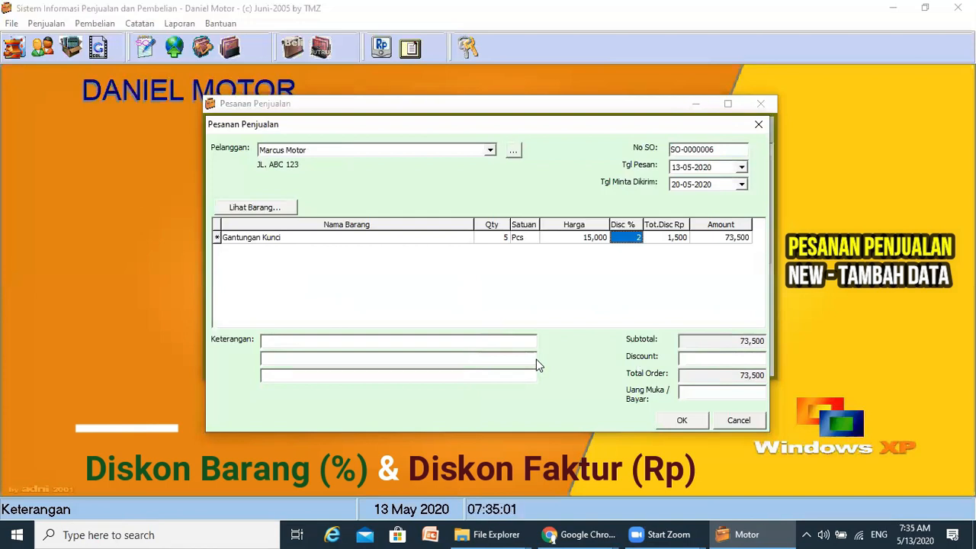
- Enter a 500 invoice discount, bringing the order total to 73,000
{"action": "left_click", "coordinate": [455, 113]}
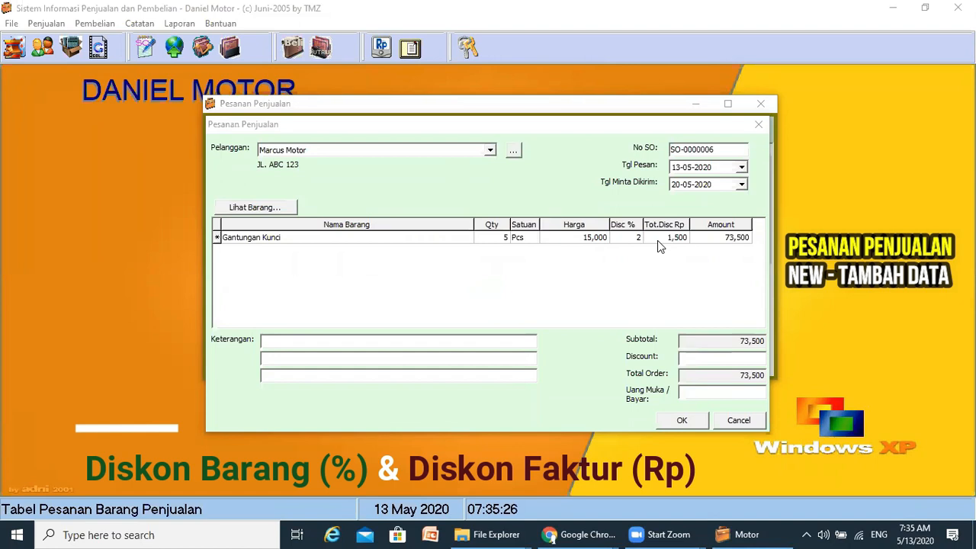
{"action": "left_click", "coordinate": [716, 358]}
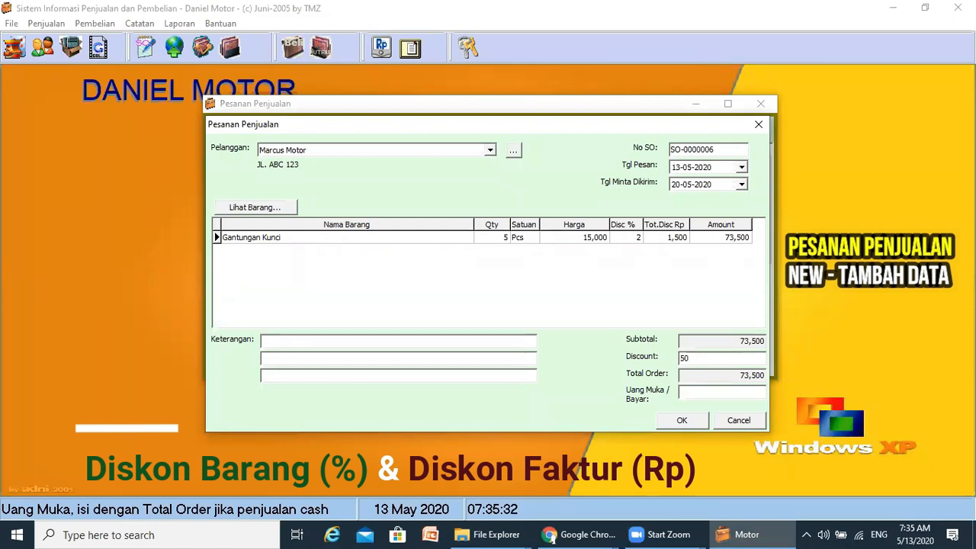
{"action": "type", "text": "500"}
{"action": "key", "text": "Tab"}
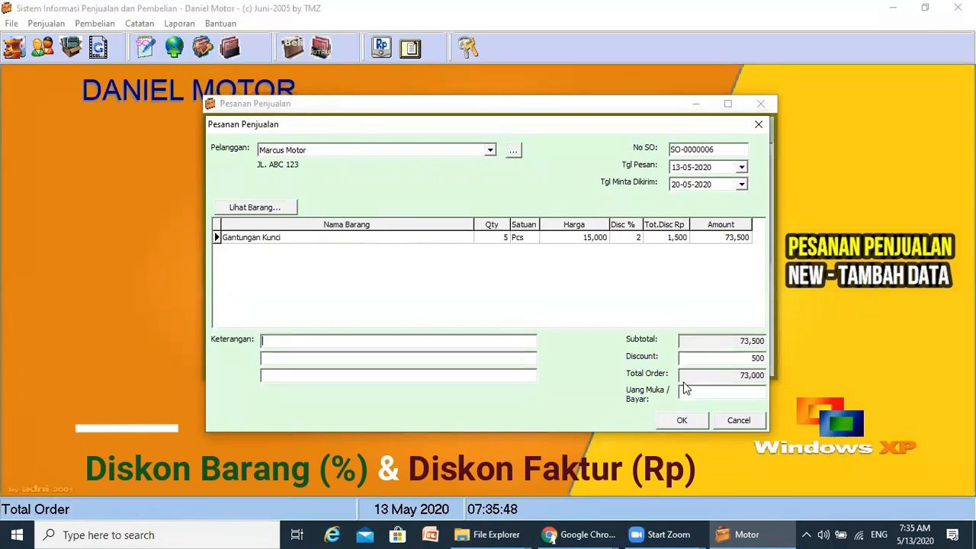
- Save order SO-0000006 and close the entry form
{"action": "left_click", "coordinate": [682, 419]}
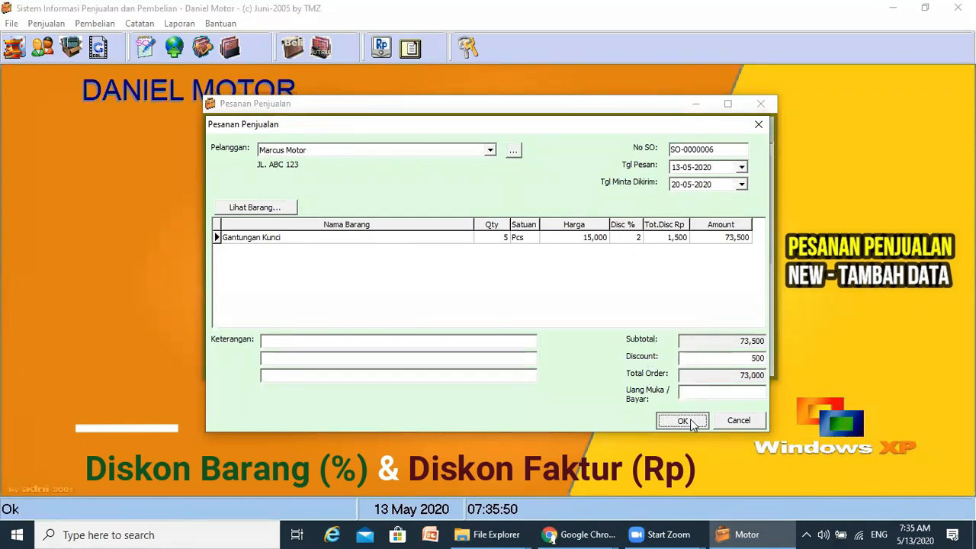
{"action": "left_click", "coordinate": [739, 420]}
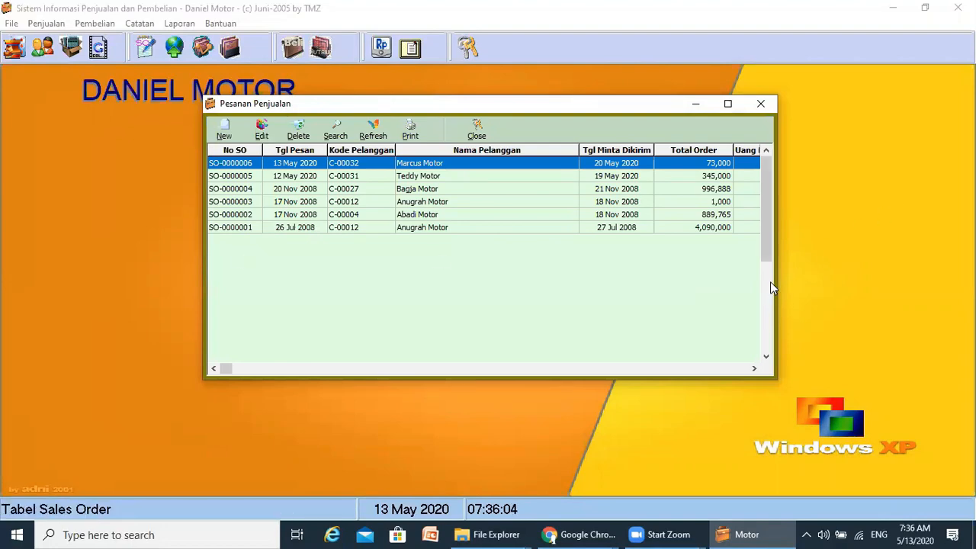
- Maximize and restore the order list, then preview the Surat Pesanan for SO-0000006
{"action": "left_click", "coordinate": [727, 103]}
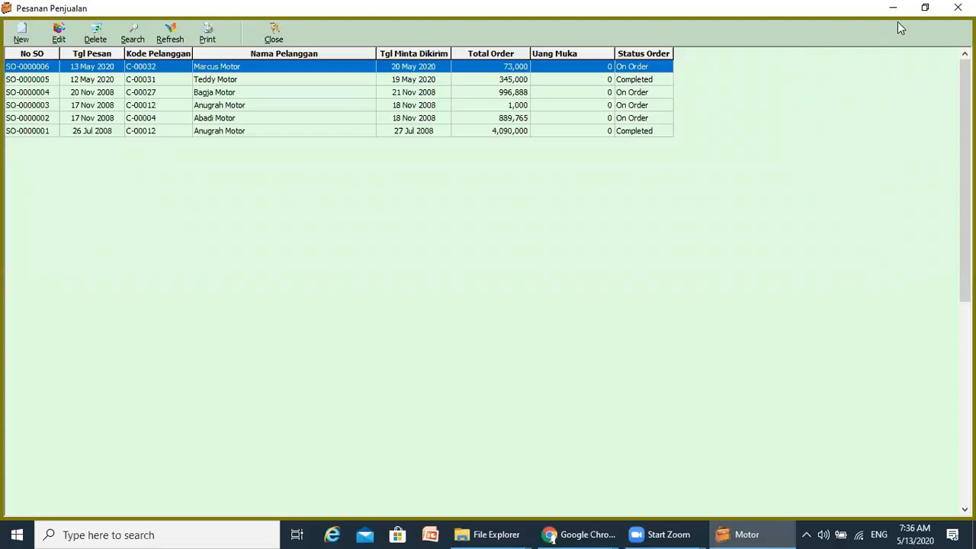
{"action": "left_click", "coordinate": [925, 8]}
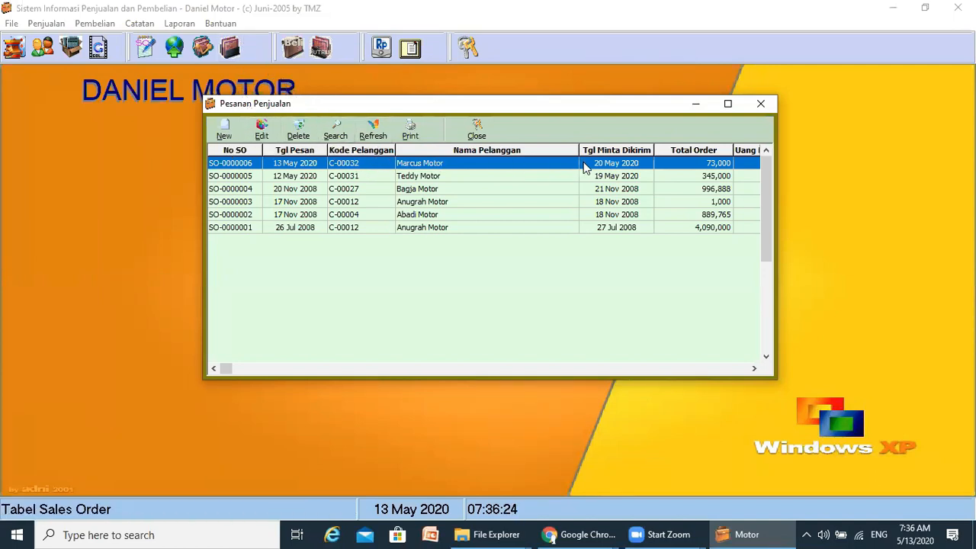
{"action": "left_click", "coordinate": [412, 132]}
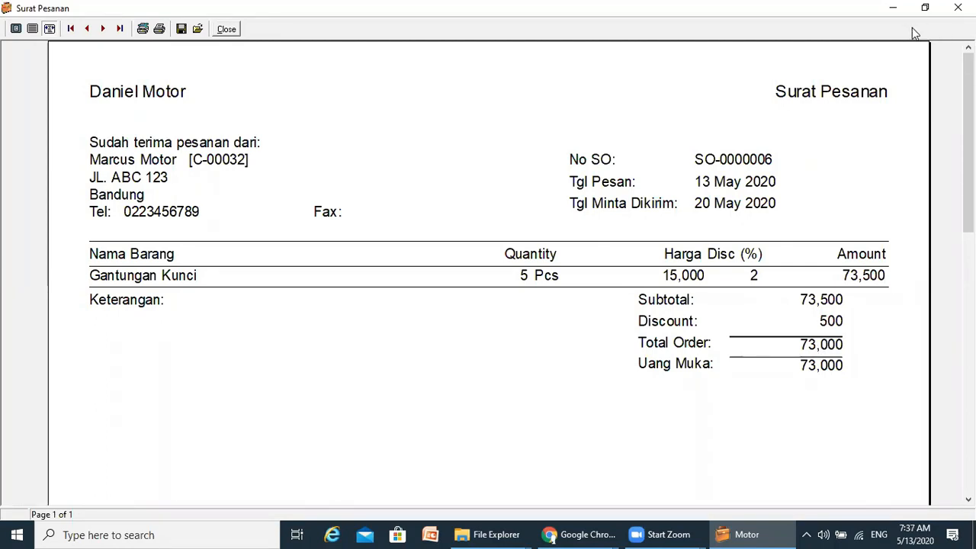
- Close the Surat Pesanan print preview
{"action": "left_click", "coordinate": [219, 29]}
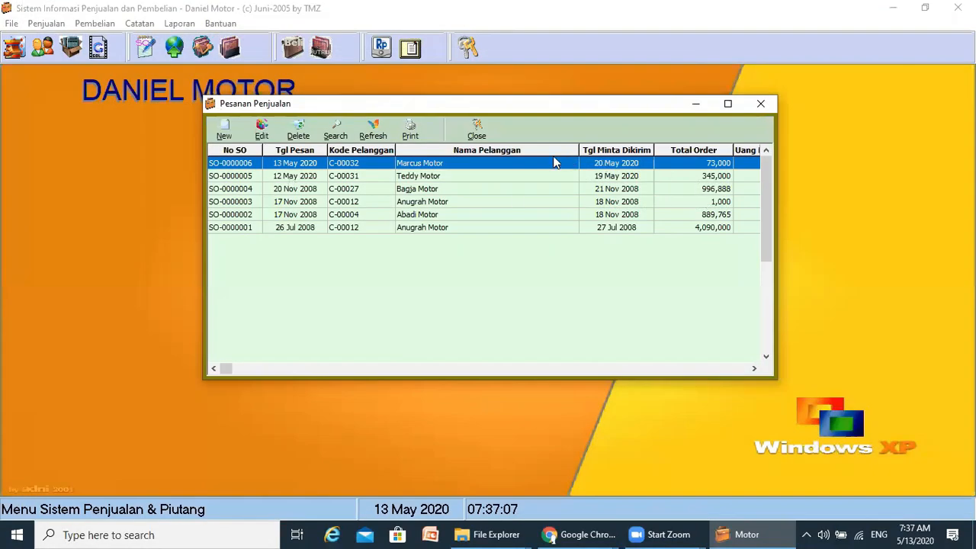
- Leave SO-0000006 unchanged, close the order list, and open Penjualan > Pengiriman Pesanan
{"action": "left_click", "coordinate": [260, 131]}
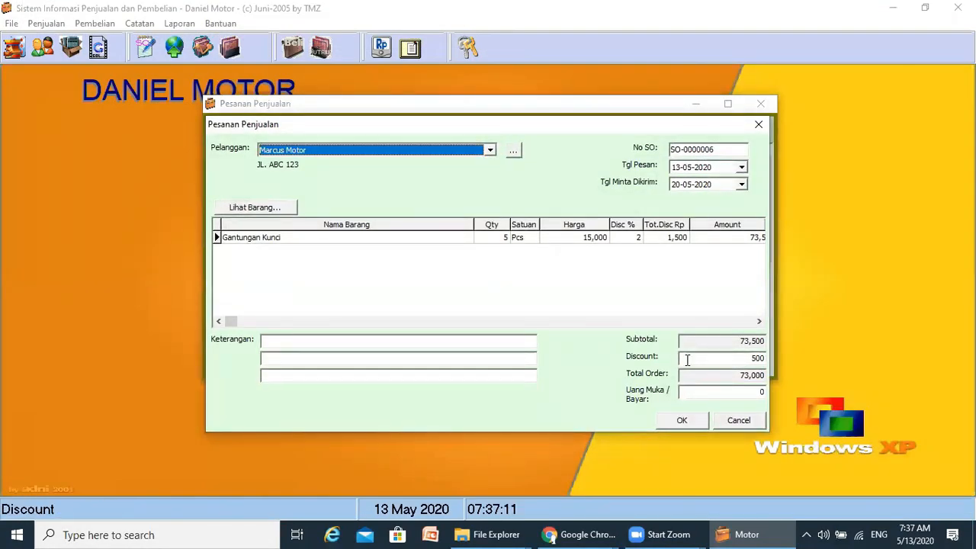
{"action": "left_click", "coordinate": [738, 421]}
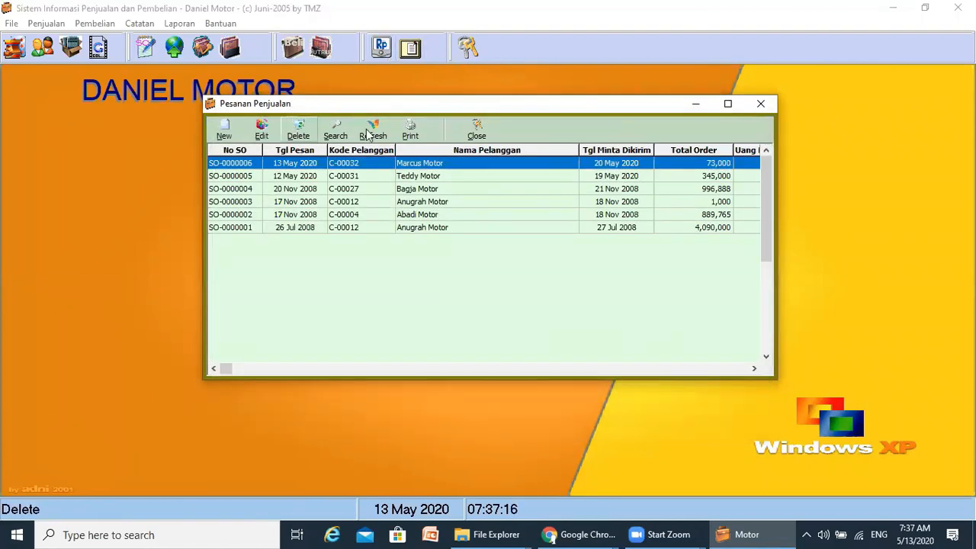
{"action": "left_click", "coordinate": [761, 103]}
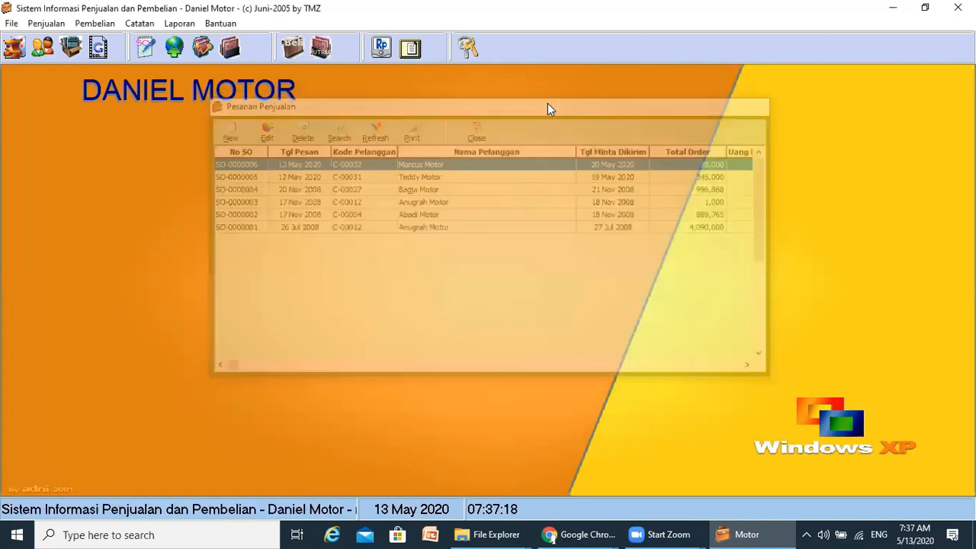
{"action": "left_click", "coordinate": [50, 26]}
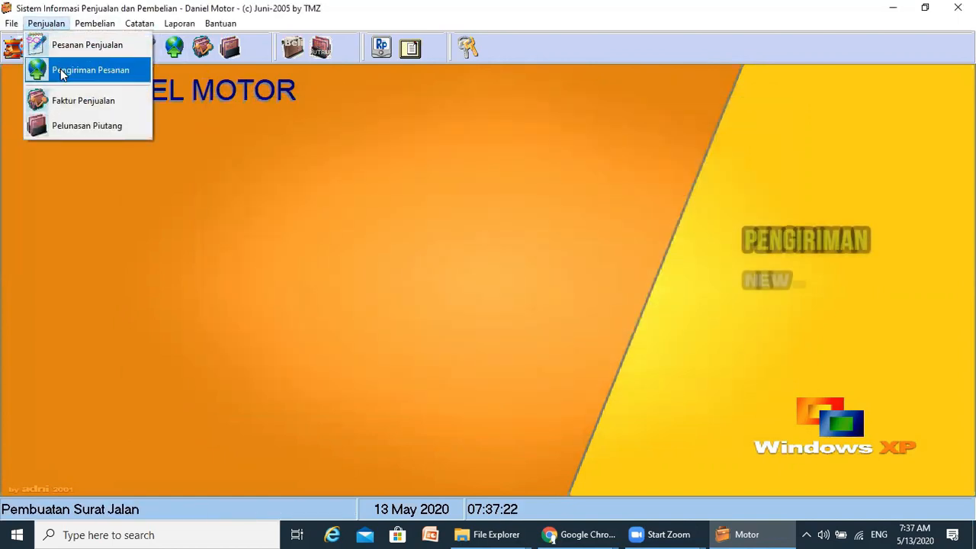
{"action": "left_click", "coordinate": [63, 72]}
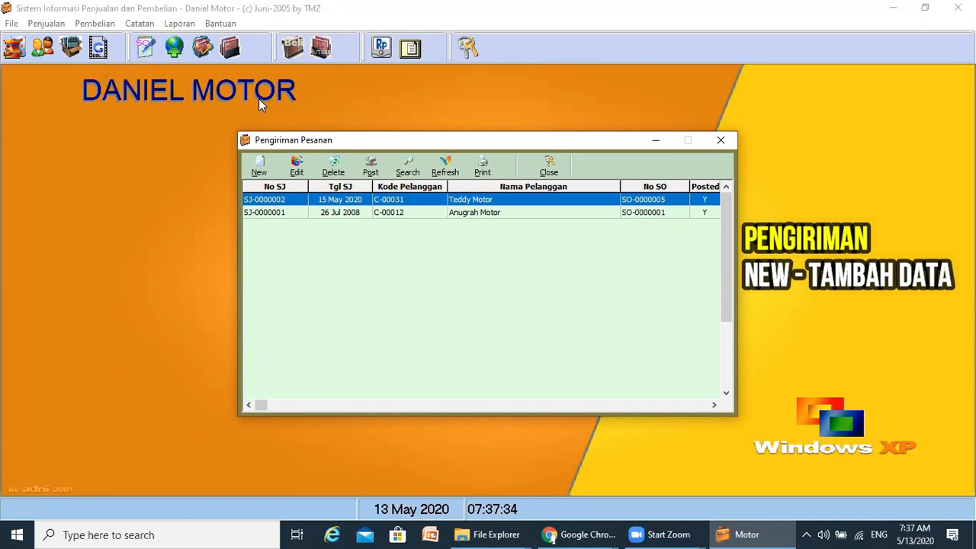
- Start Surat Jalan SJ-0000003 for order SO-0000006, dated 18 May 2020
{"action": "left_click", "coordinate": [259, 169]}
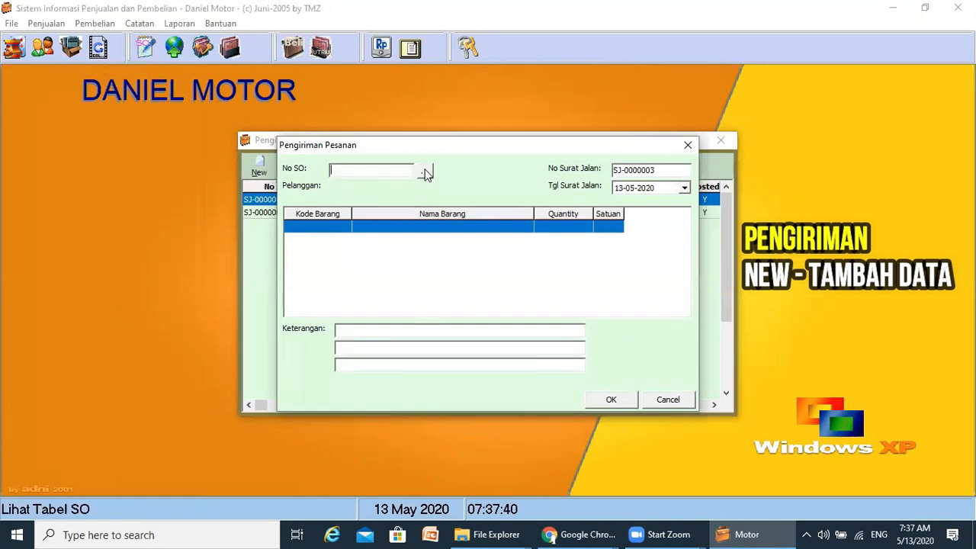
{"action": "left_click", "coordinate": [425, 173]}
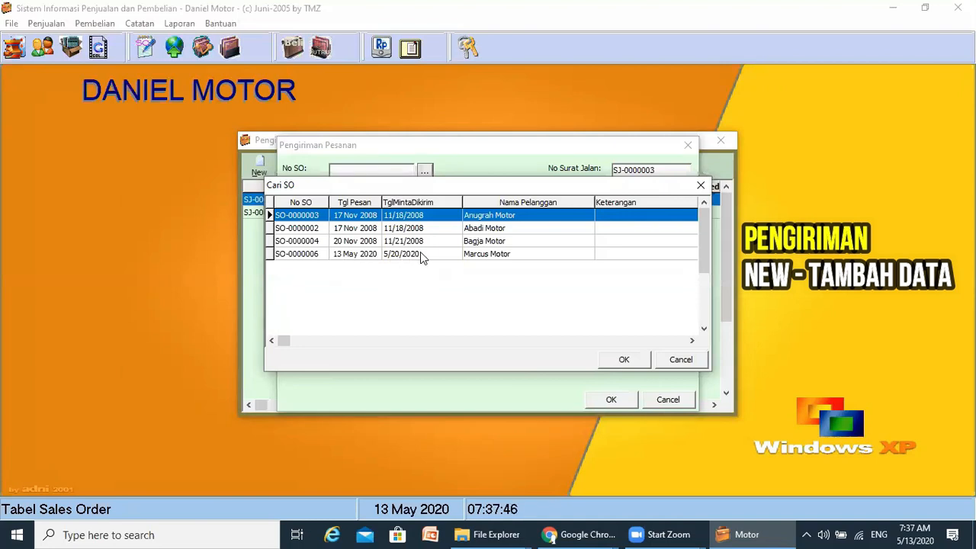
{"action": "double_click", "coordinate": [299, 254]}
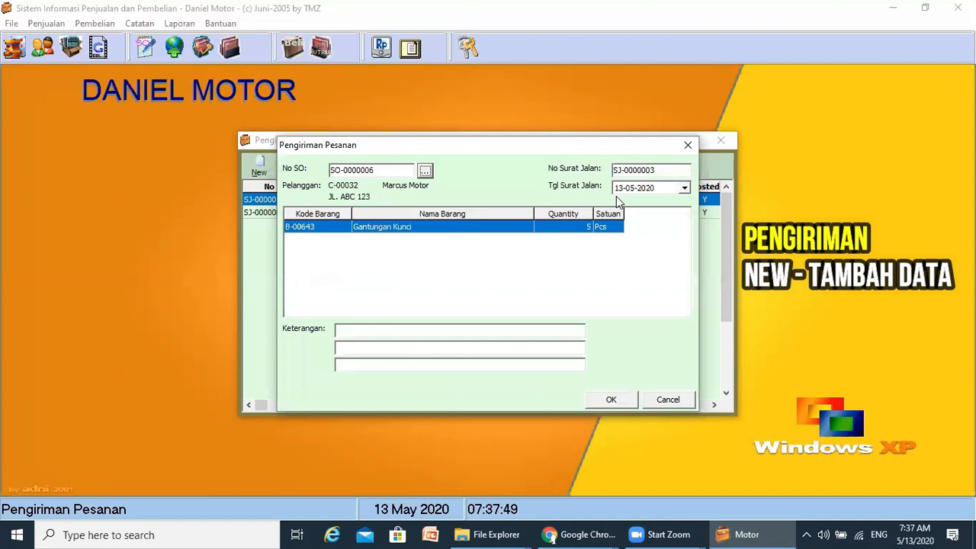
{"action": "left_click", "coordinate": [685, 187]}
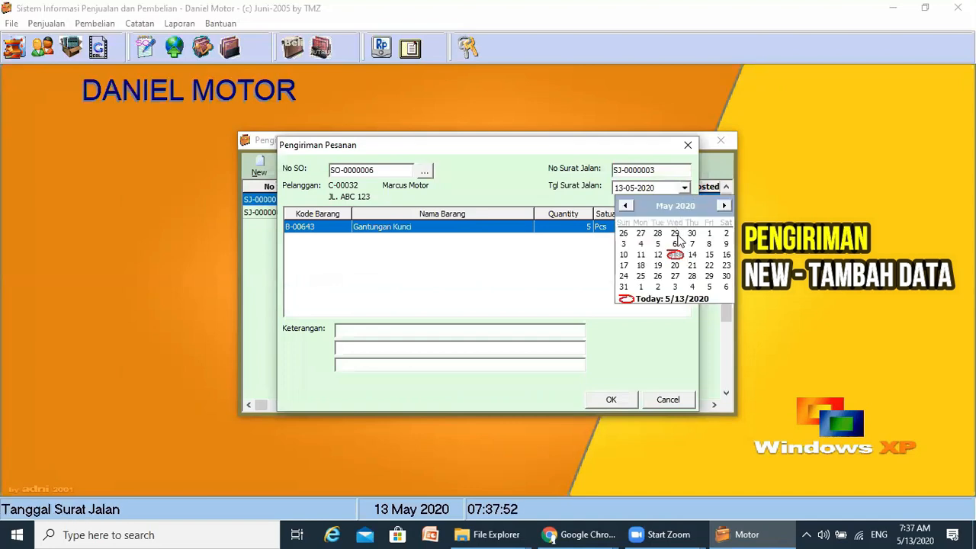
{"action": "left_click", "coordinate": [643, 269]}
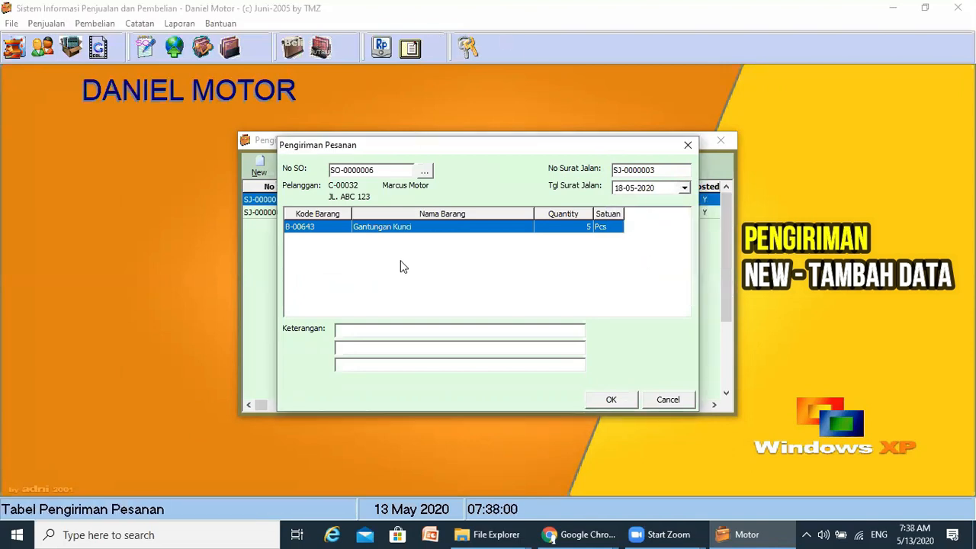
{"action": "left_click", "coordinate": [381, 328]}
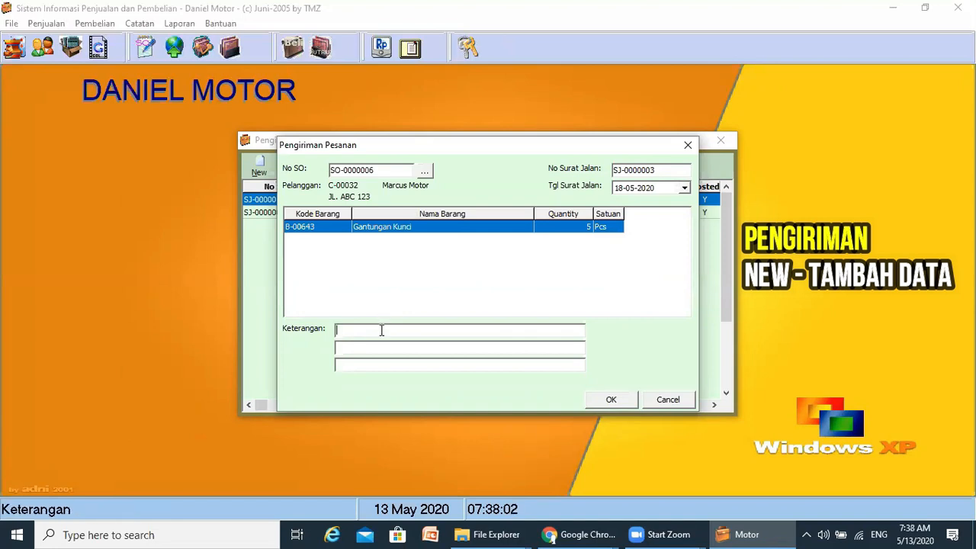
- Enter the remark 'Krim via JNE No.Resi 012345' and save the Surat Jalan
{"action": "type", "text": "Krim"}
{"action": "key", "text": "BackSpace"}
{"action": "key", "text": "BackSpace"}
{"action": "type", "text": "vi"}
{"action": "type", "text": "Resi"}
{"action": "left_click", "coordinate": [434, 330]}
{"action": "type", "text": "012345"}
{"action": "left_click", "coordinate": [609, 220]}
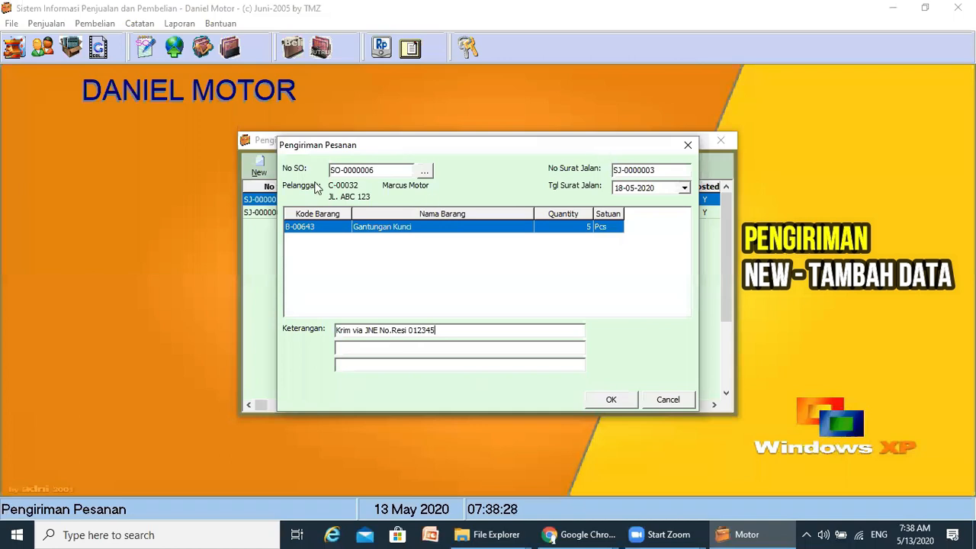
{"action": "left_click", "coordinate": [627, 402]}
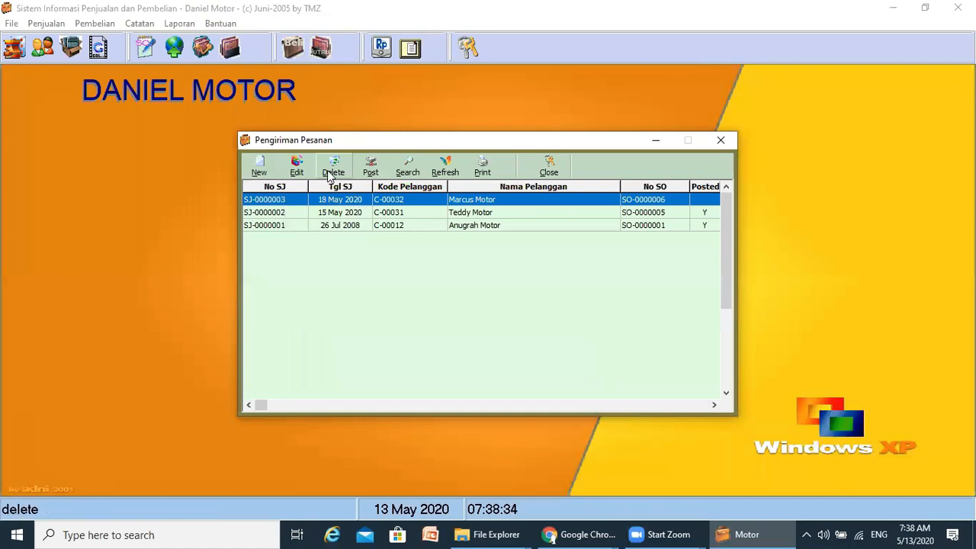
{"action": "left_click", "coordinate": [483, 169]}
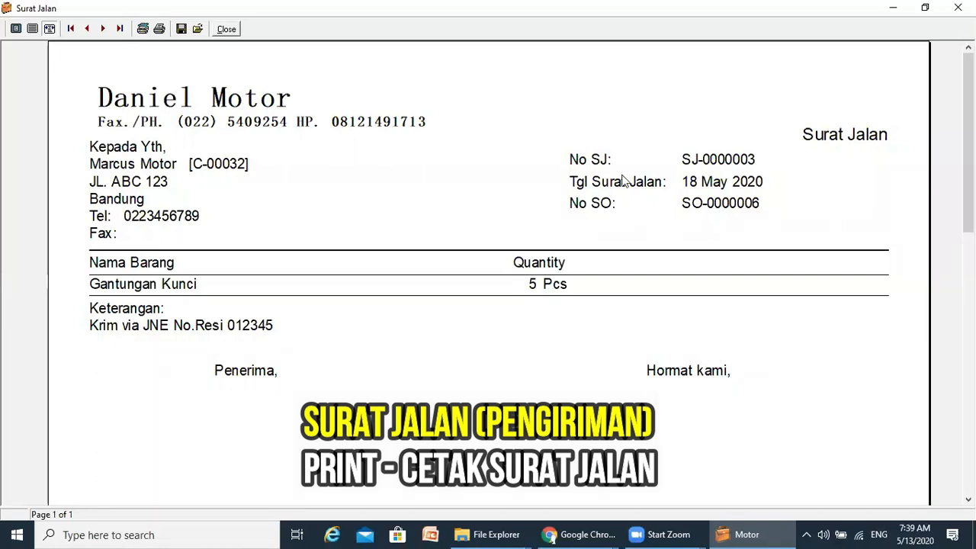
{"action": "left_click", "coordinate": [225, 30]}
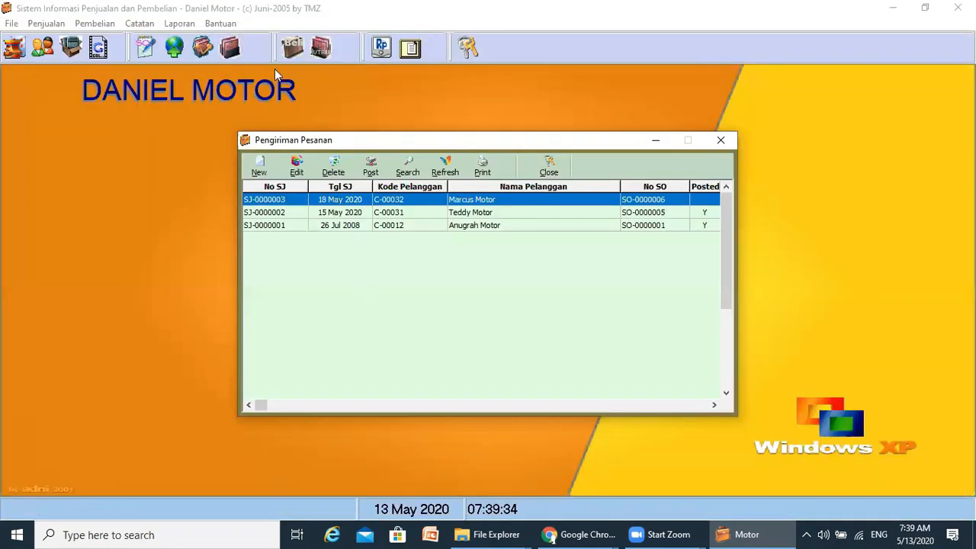
- Post delivery note SJ-0000003, confirm with Yes, then reopen it to verify and cancel out
{"action": "left_click", "coordinate": [370, 170]}
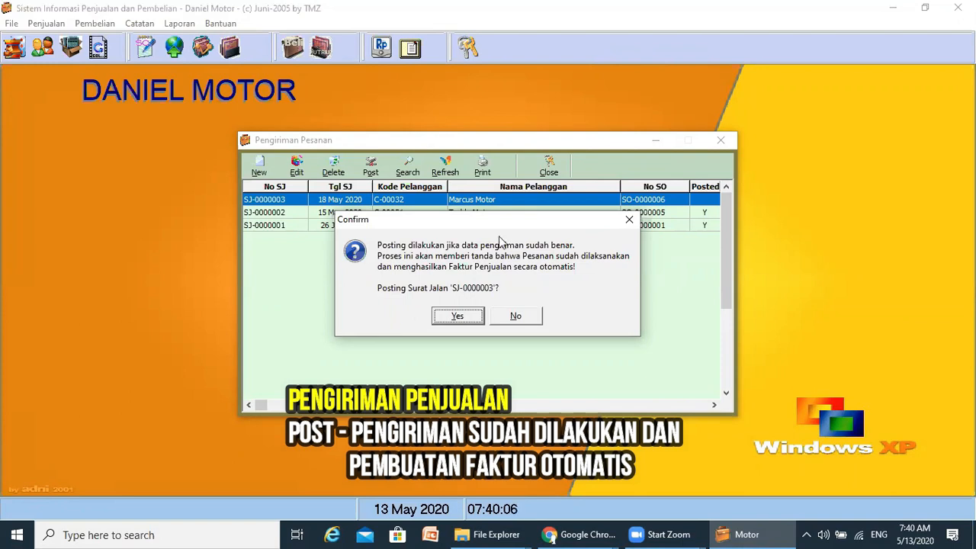
{"action": "left_click", "coordinate": [458, 317]}
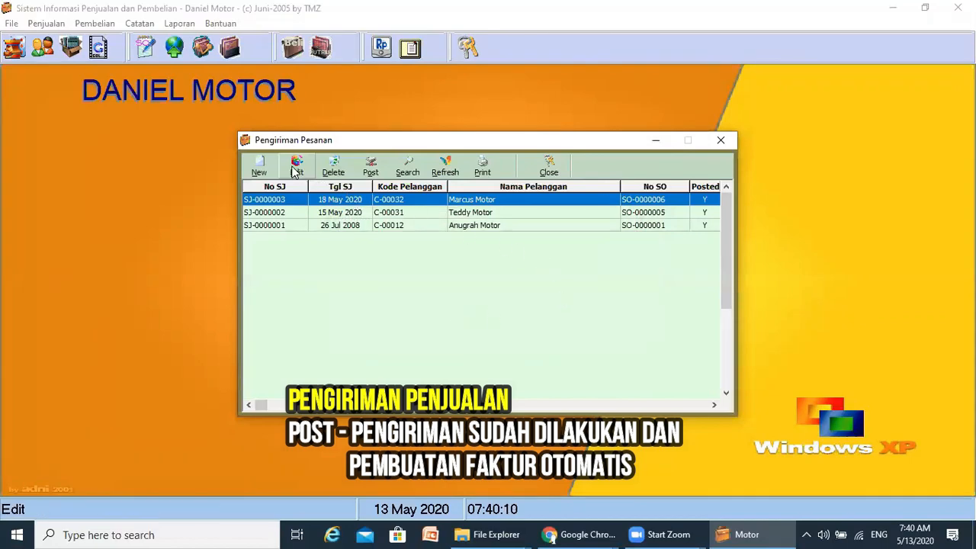
{"action": "left_click", "coordinate": [295, 171]}
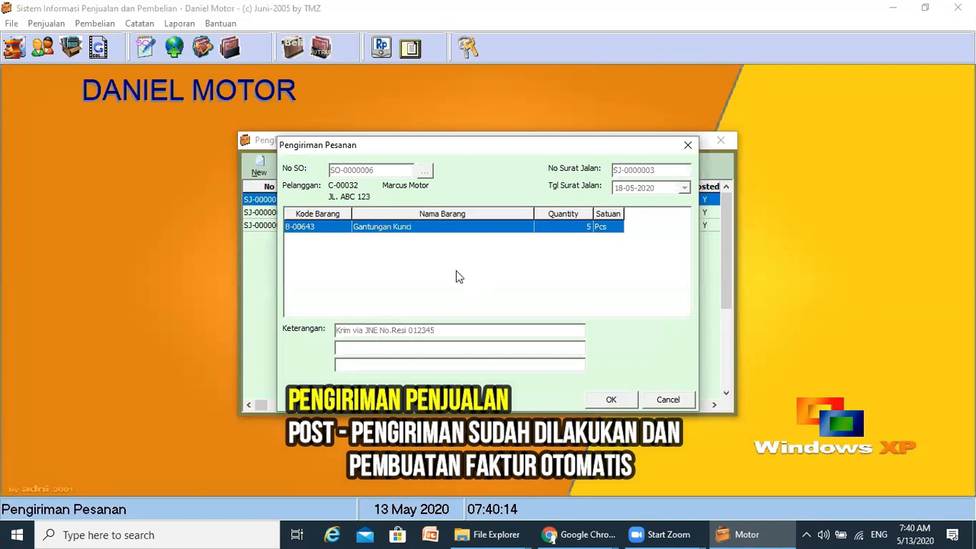
{"action": "left_click", "coordinate": [669, 401]}
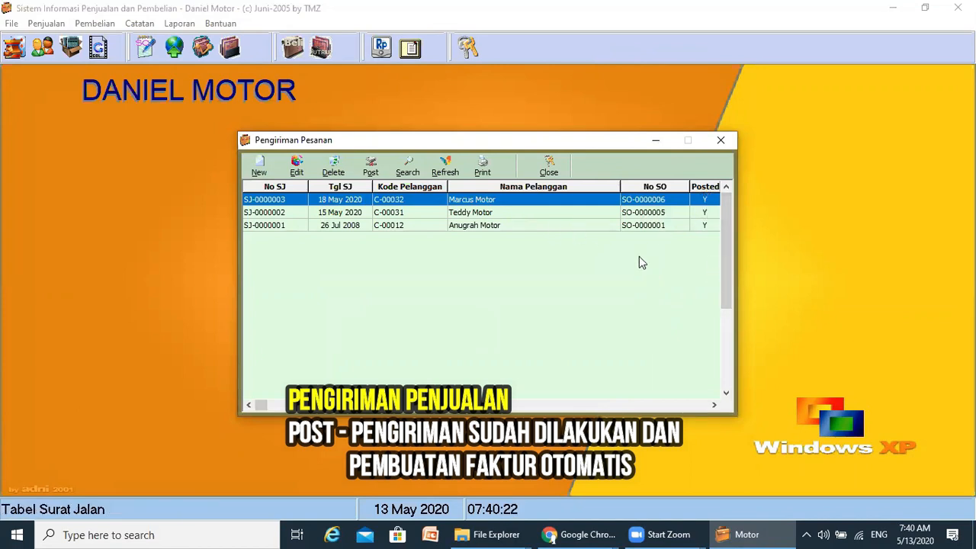
- Close Pengiriman Pesanan and open Penjualan > Faktur Penjualan to see the new invoice
{"action": "left_click", "coordinate": [721, 140]}
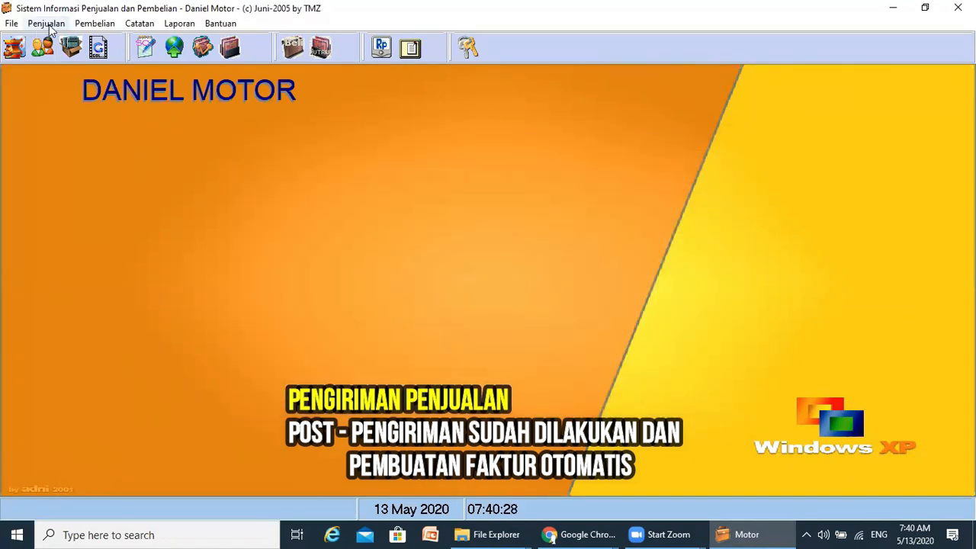
{"action": "left_click", "coordinate": [50, 26]}
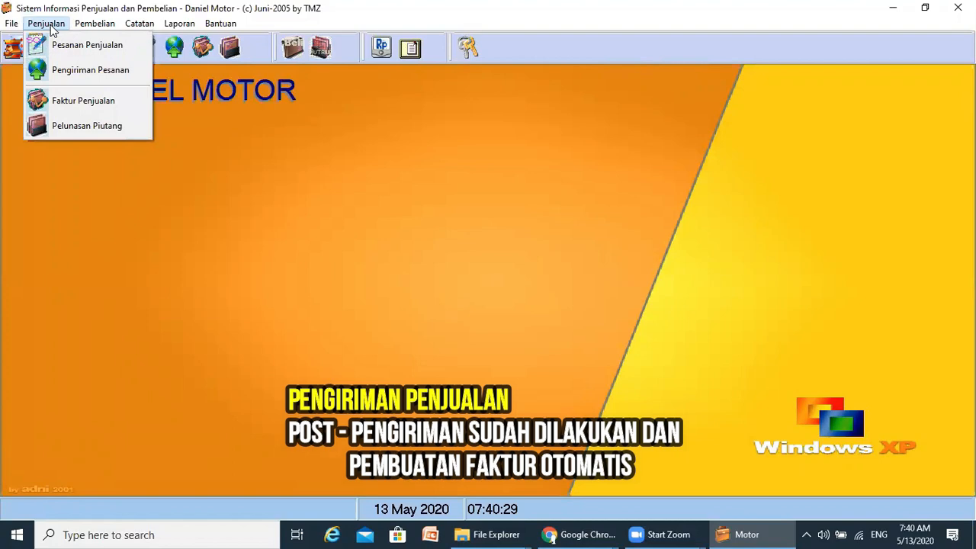
{"action": "left_click", "coordinate": [86, 102]}
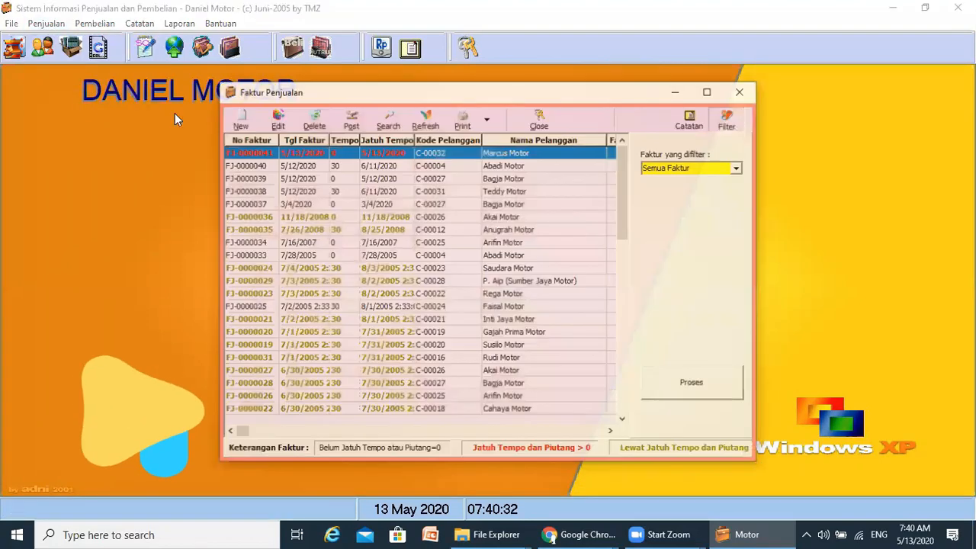